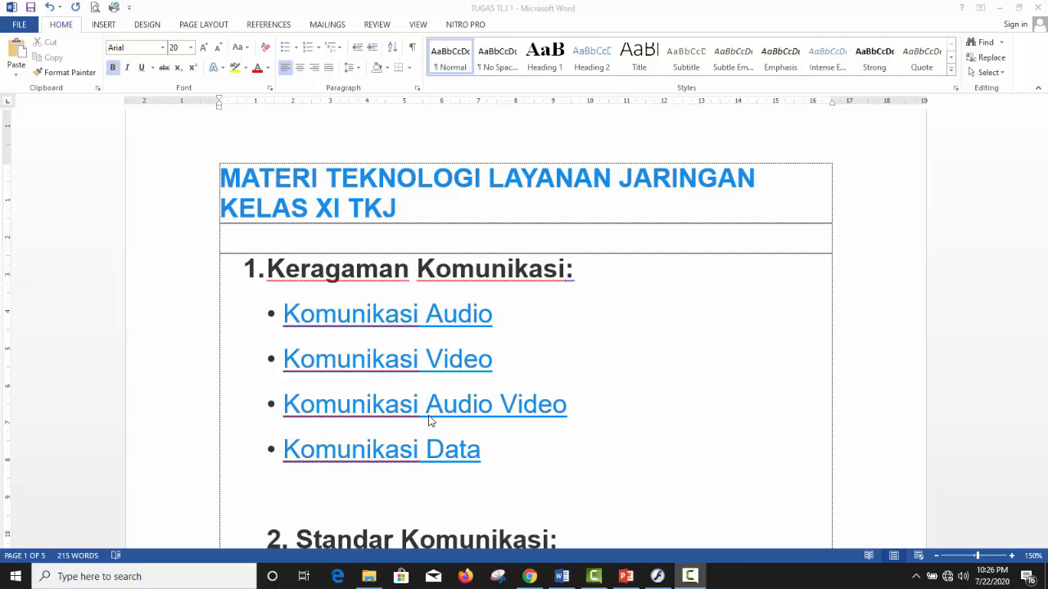
Step: Read the class XI TKJ material outline from Keragaman Komunikasi through Analisis Kebutuhan Telekomunikasi
{"action": "scroll", "coordinate": [524, 409], "scroll_direction": "down", "scroll_amount": 1}
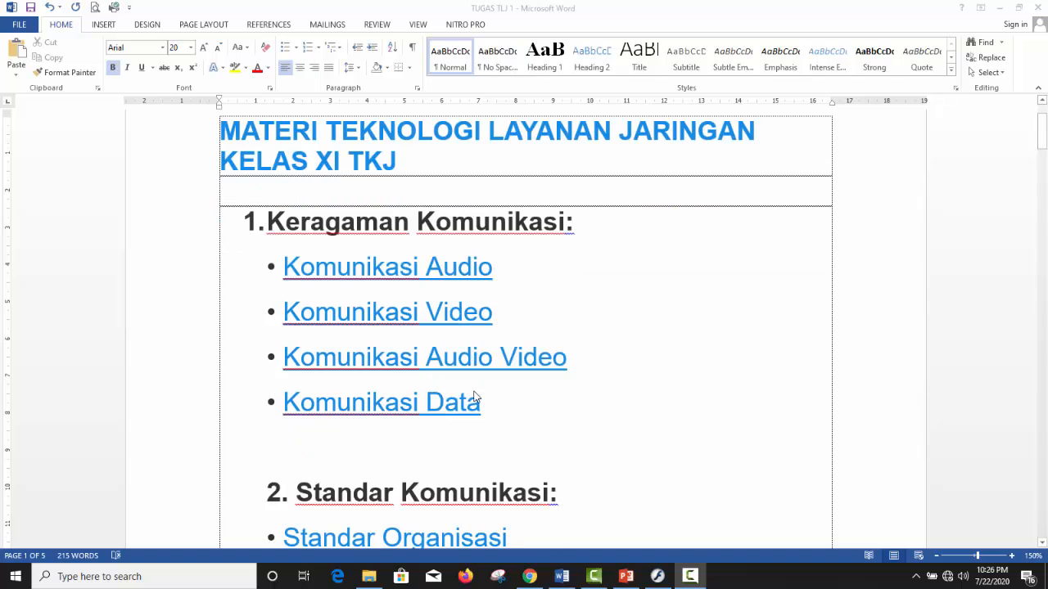
{"action": "scroll", "coordinate": [491, 410], "scroll_direction": "down", "scroll_amount": 3}
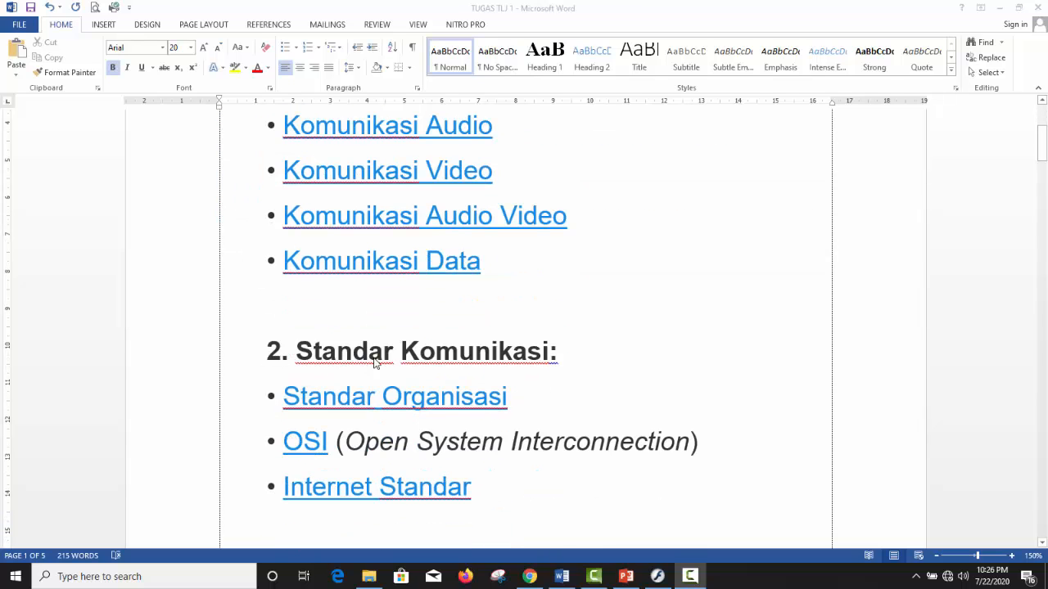
{"action": "scroll", "coordinate": [520, 385], "scroll_direction": "down", "scroll_amount": 2}
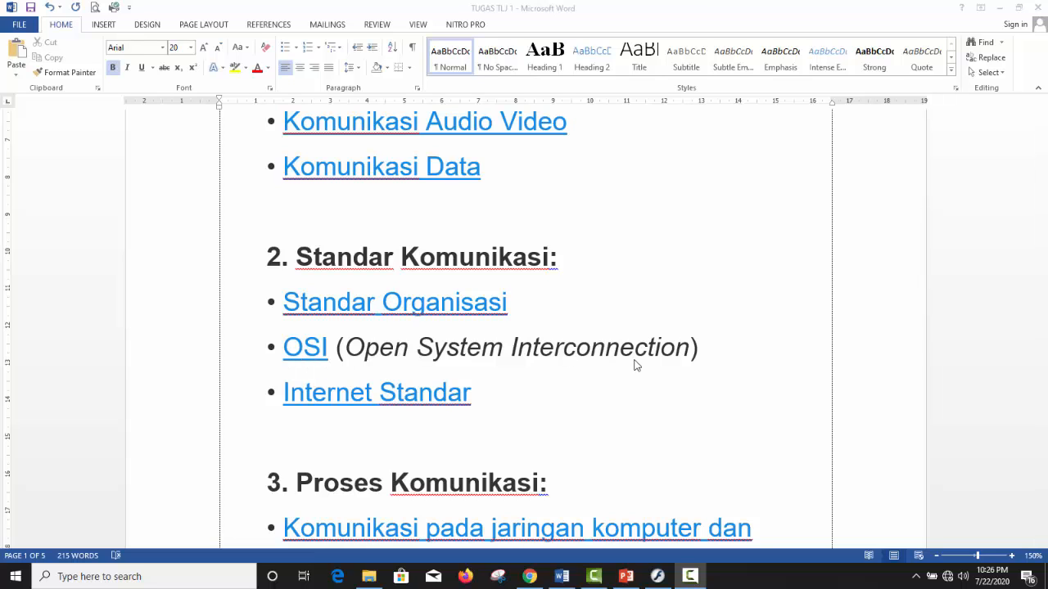
{"action": "scroll", "coordinate": [508, 390], "scroll_direction": "down", "scroll_amount": 3}
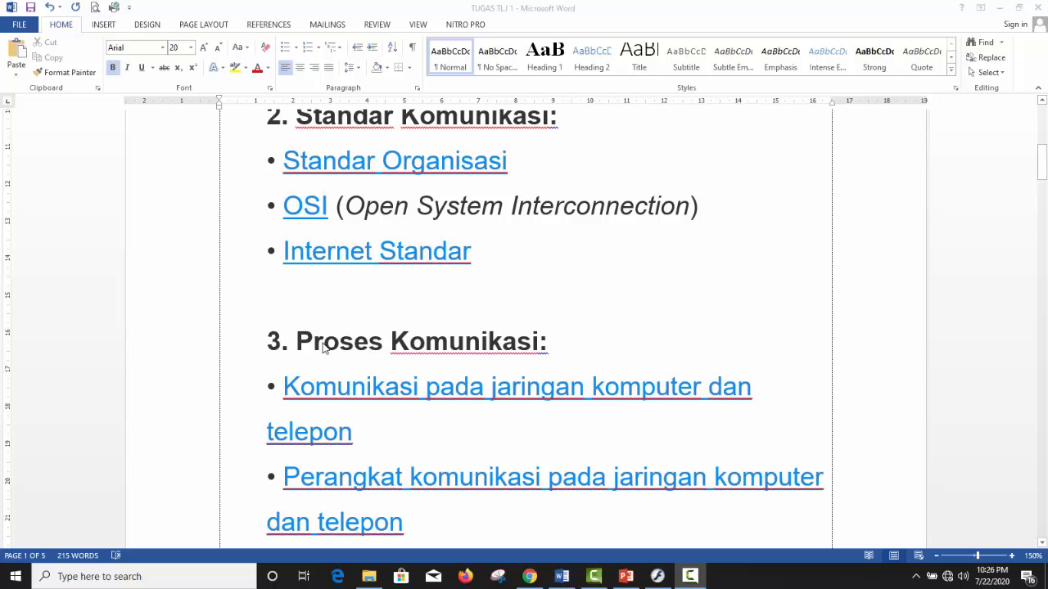
{"action": "scroll", "coordinate": [507, 342], "scroll_direction": "down", "scroll_amount": 2}
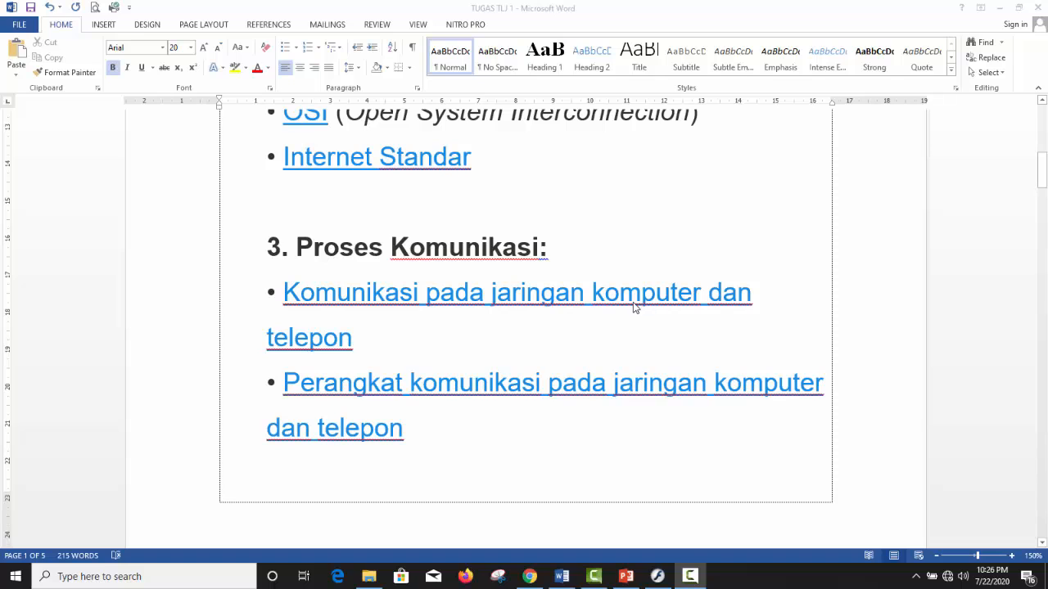
{"action": "scroll", "coordinate": [357, 353], "scroll_direction": "down", "scroll_amount": 3}
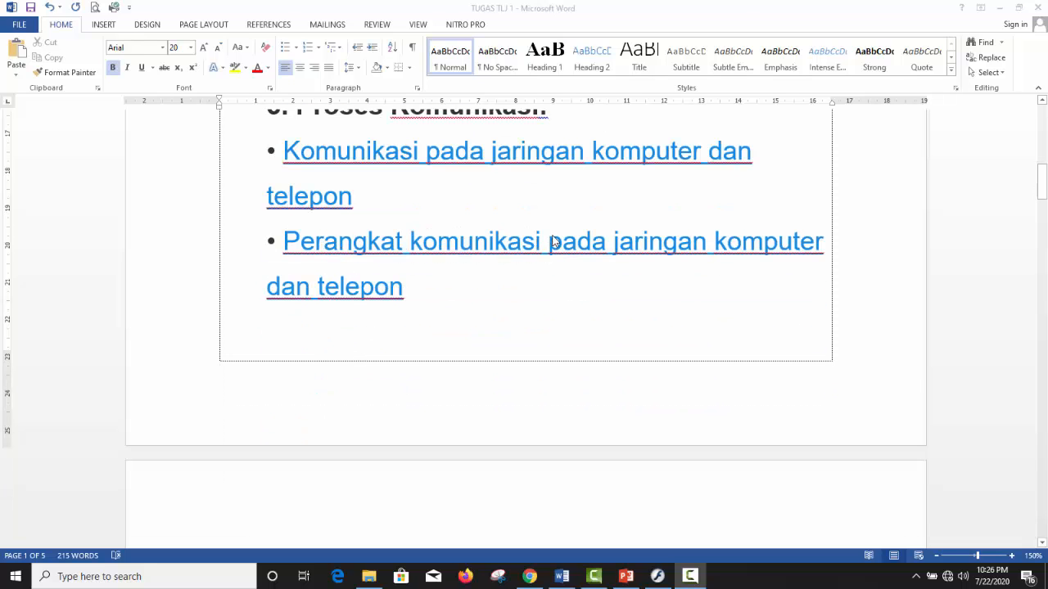
{"action": "scroll", "coordinate": [389, 290], "scroll_direction": "down", "scroll_amount": 6}
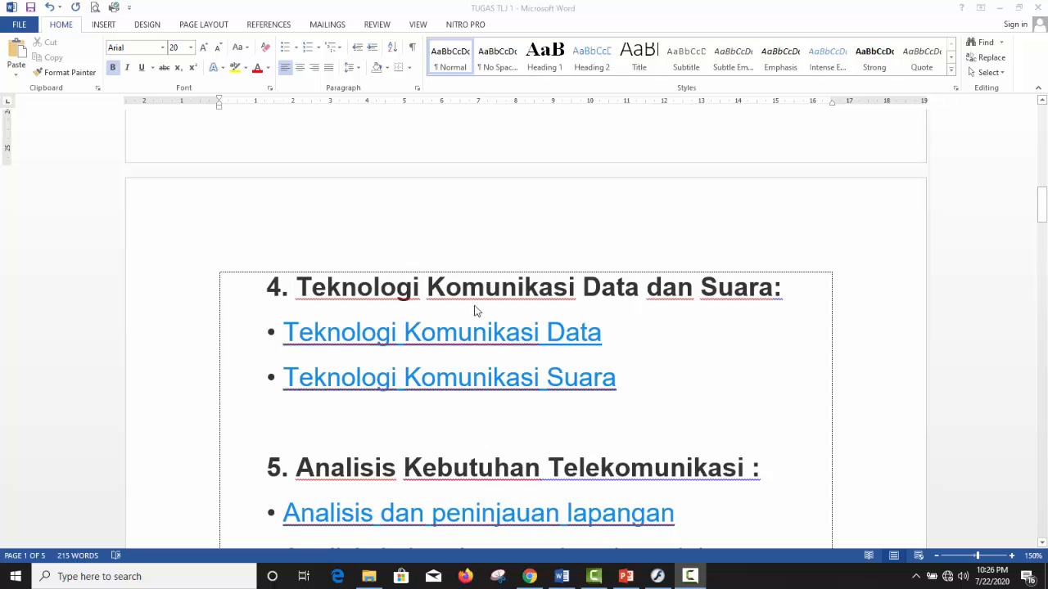
{"action": "scroll", "coordinate": [461, 313], "scroll_direction": "down", "scroll_amount": 2}
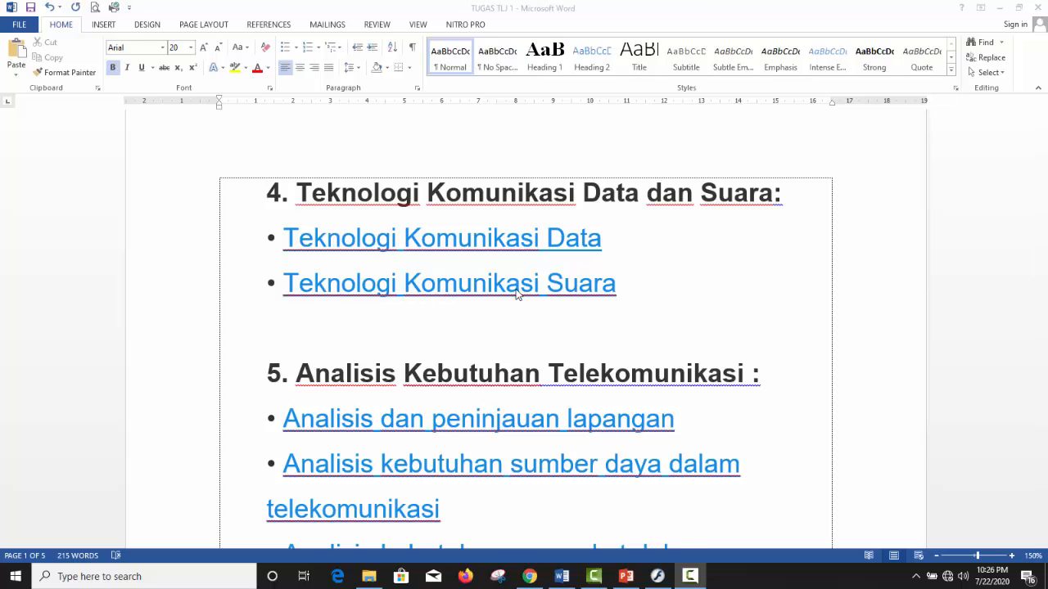
{"action": "scroll", "coordinate": [499, 293], "scroll_direction": "down", "scroll_amount": 3}
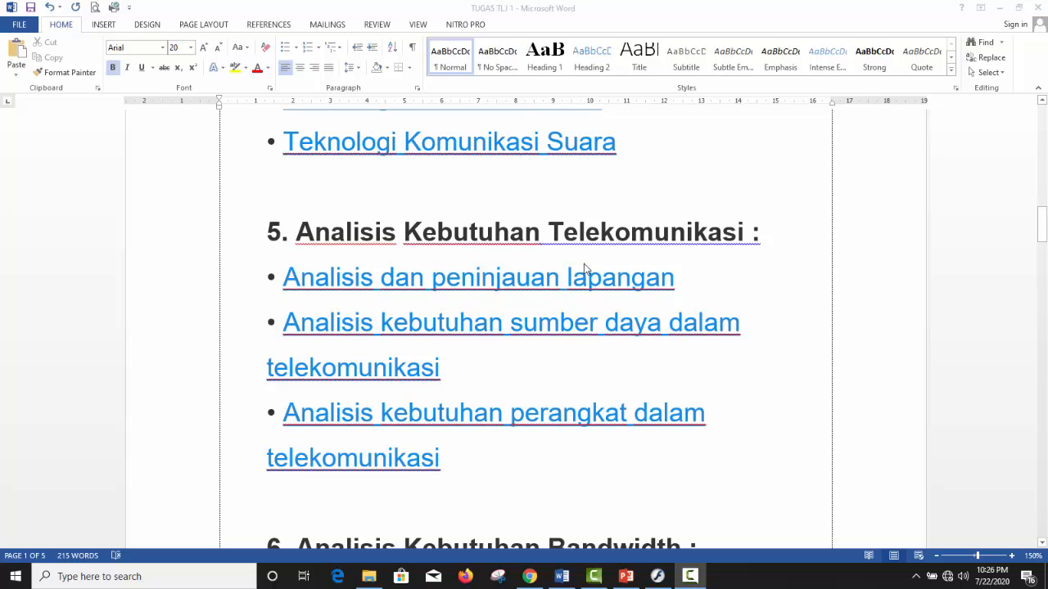
{"action": "scroll", "coordinate": [430, 279], "scroll_direction": "down", "scroll_amount": 1}
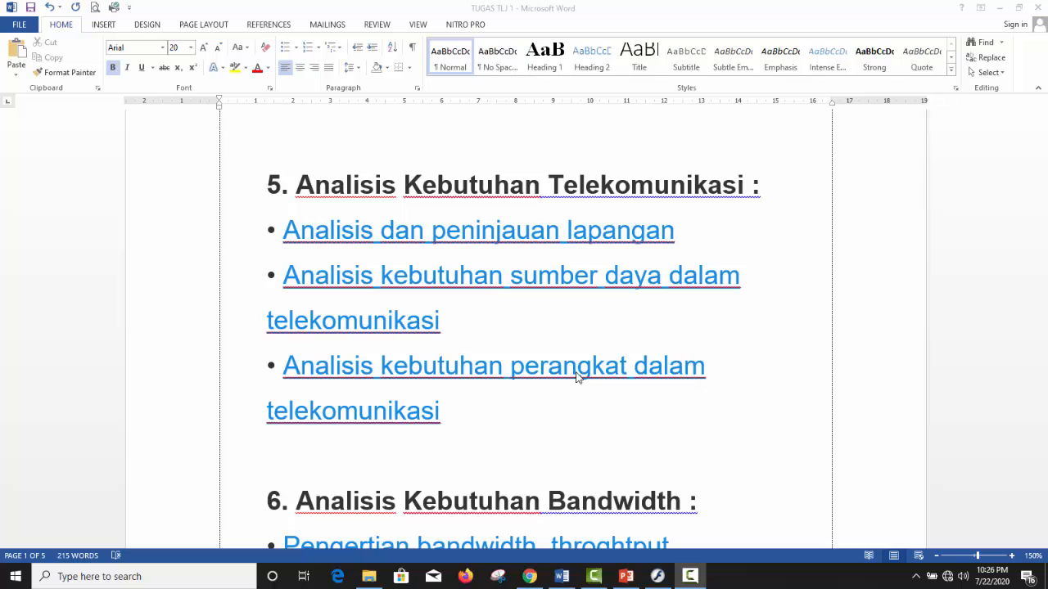
Step: Review the remaining outline topics, from Analisis Kebutuhan Bandwidth through Konfigurasi Ekstensi dan Dial Plan pada server Softswitch
{"action": "scroll", "coordinate": [405, 413], "scroll_direction": "down", "scroll_amount": 3}
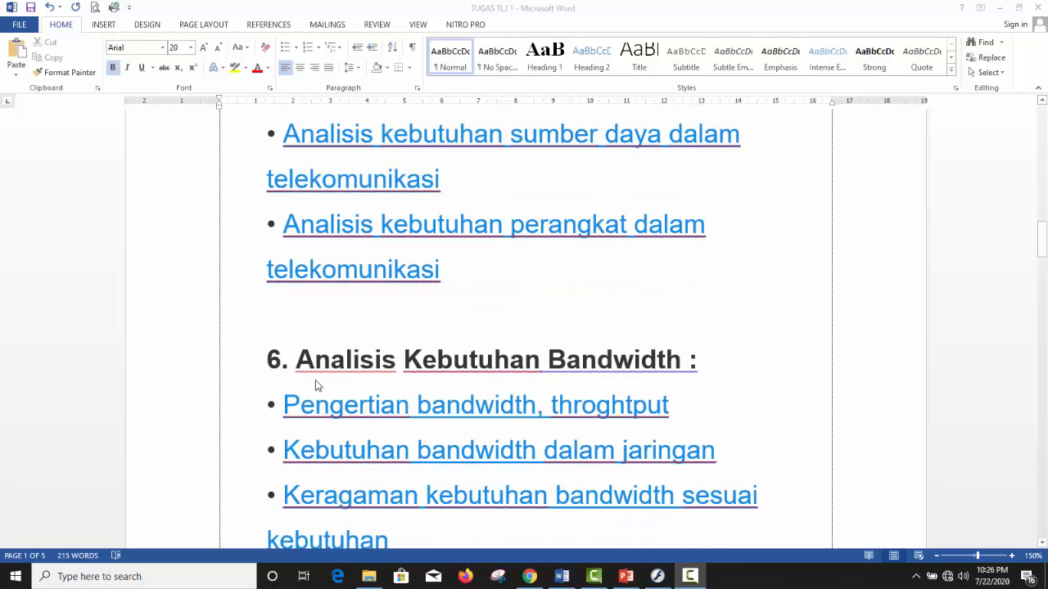
{"action": "scroll", "coordinate": [312, 383], "scroll_direction": "down", "scroll_amount": 1}
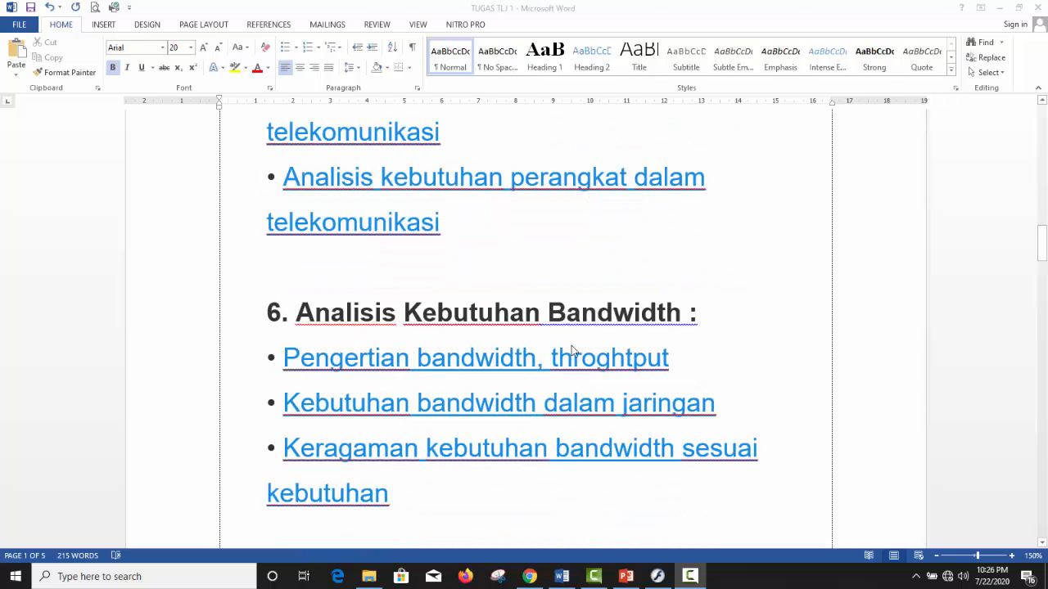
{"action": "scroll", "coordinate": [499, 363], "scroll_direction": "down", "scroll_amount": 1}
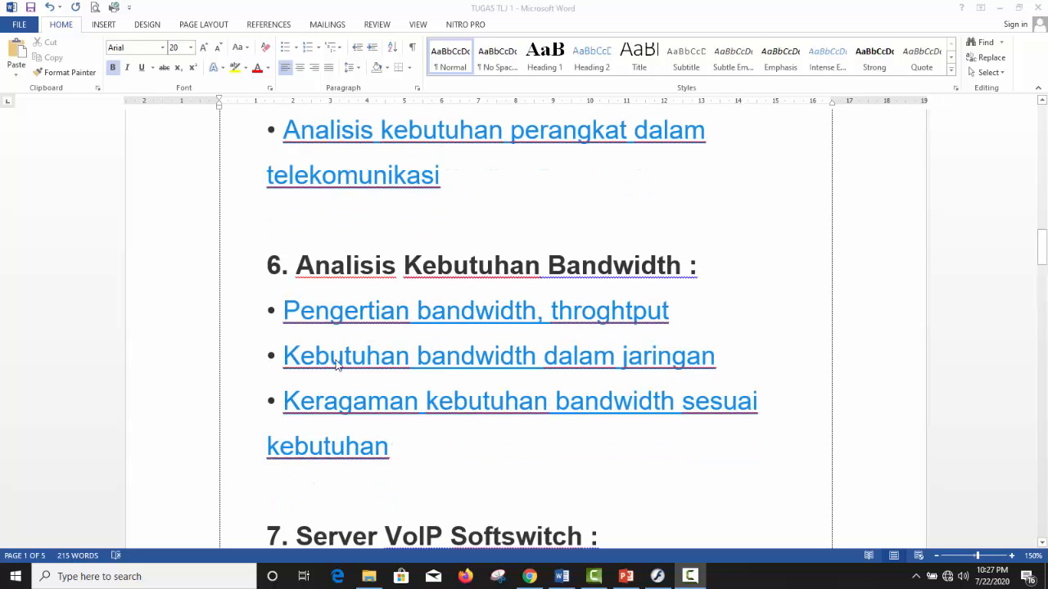
{"action": "scroll", "coordinate": [358, 414], "scroll_direction": "down", "scroll_amount": 2}
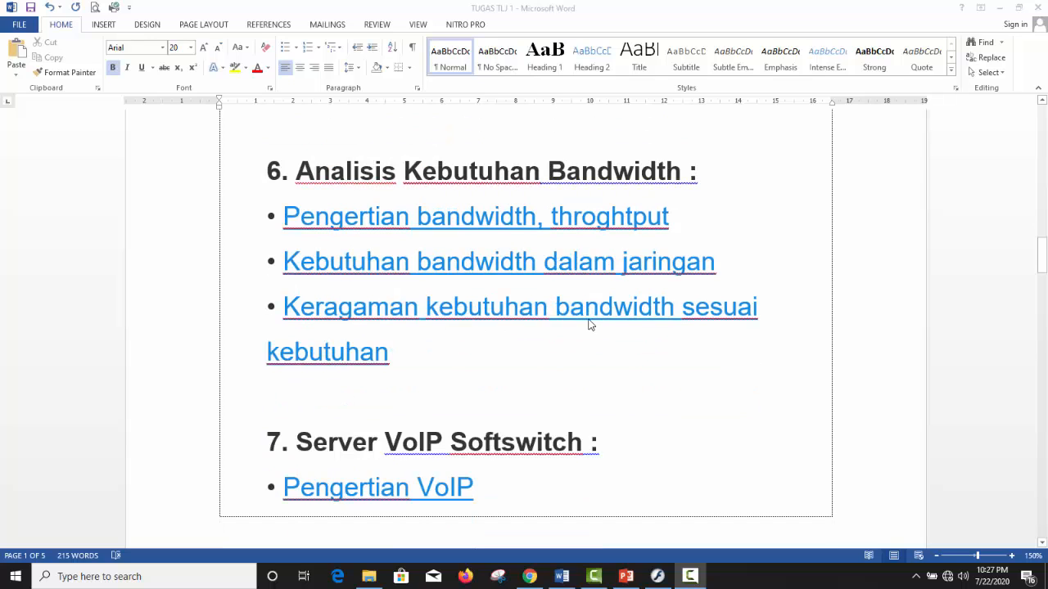
{"action": "scroll", "coordinate": [364, 367], "scroll_direction": "down", "scroll_amount": 2}
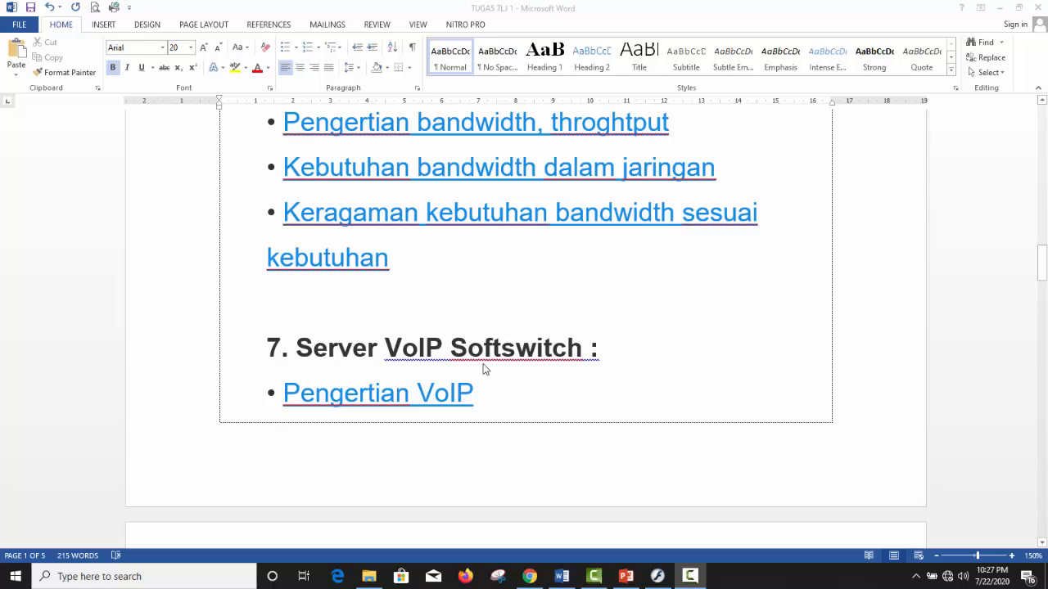
{"action": "scroll", "coordinate": [467, 360], "scroll_direction": "down", "scroll_amount": 3}
{"action": "scroll", "coordinate": [417, 425], "scroll_direction": "down", "scroll_amount": 2}
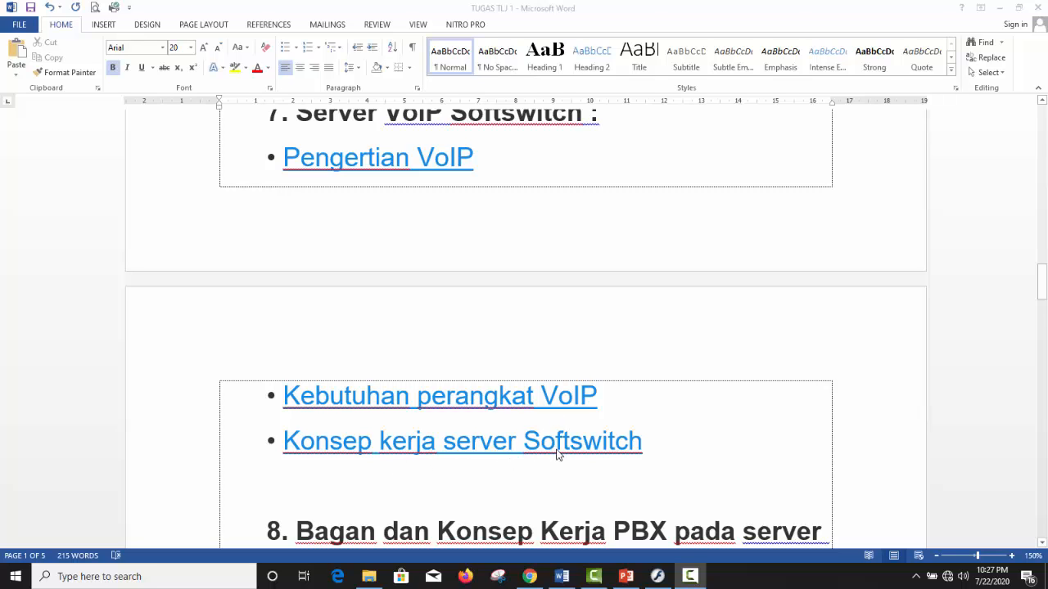
{"action": "scroll", "coordinate": [557, 455], "scroll_direction": "down", "scroll_amount": 6}
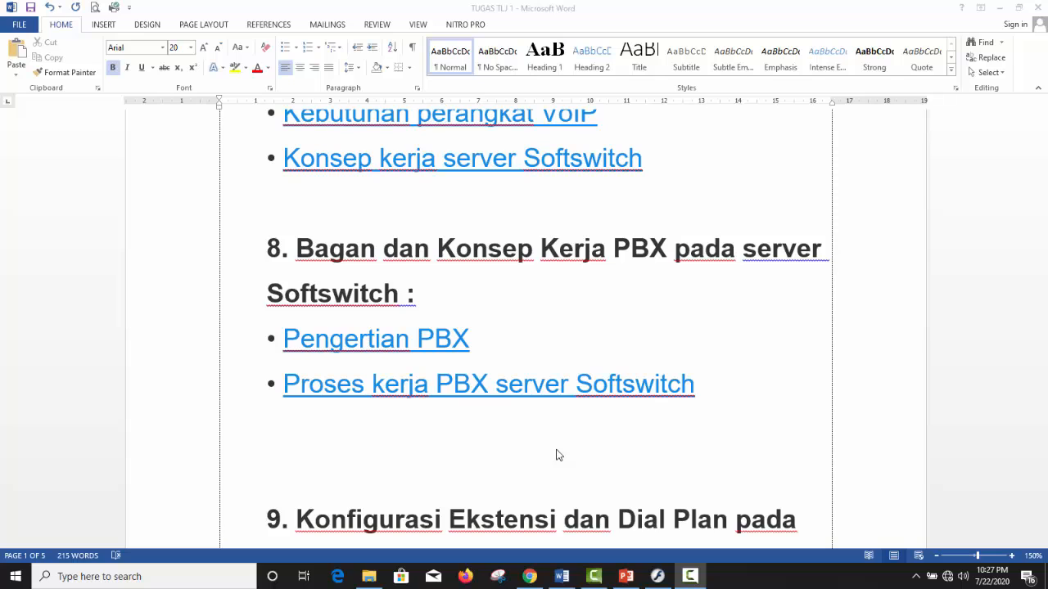
{"action": "scroll", "coordinate": [426, 428], "scroll_direction": "down", "scroll_amount": 2}
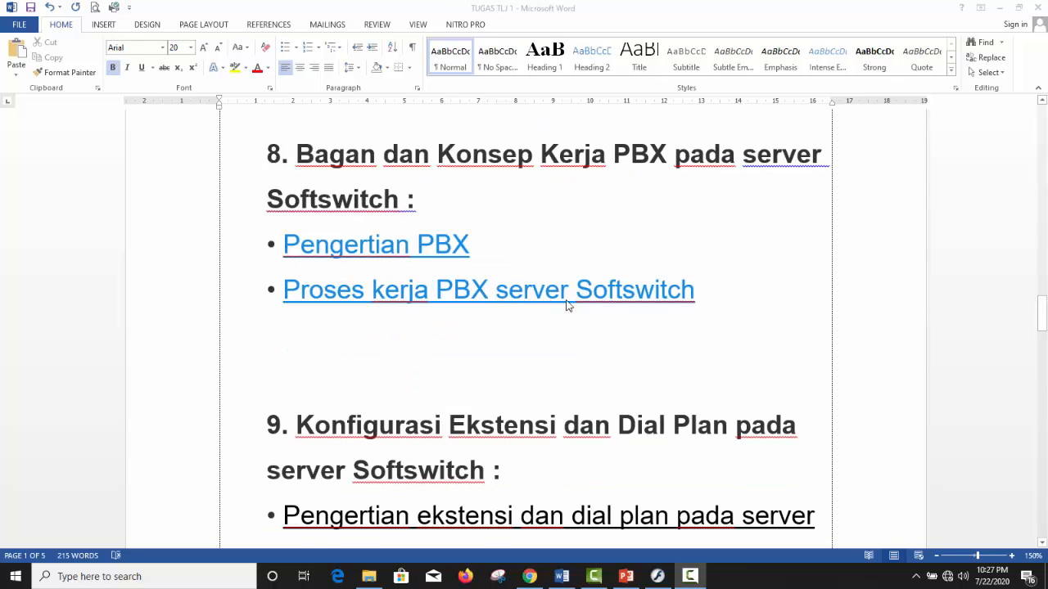
{"action": "scroll", "coordinate": [437, 434], "scroll_direction": "down", "scroll_amount": 2}
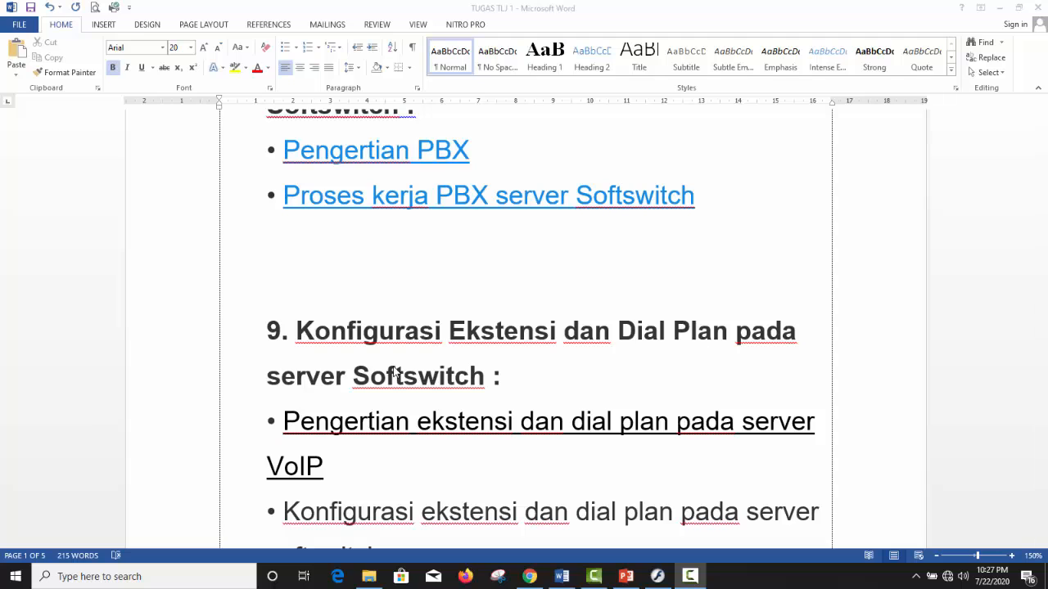
{"action": "scroll", "coordinate": [393, 372], "scroll_direction": "down", "scroll_amount": 2}
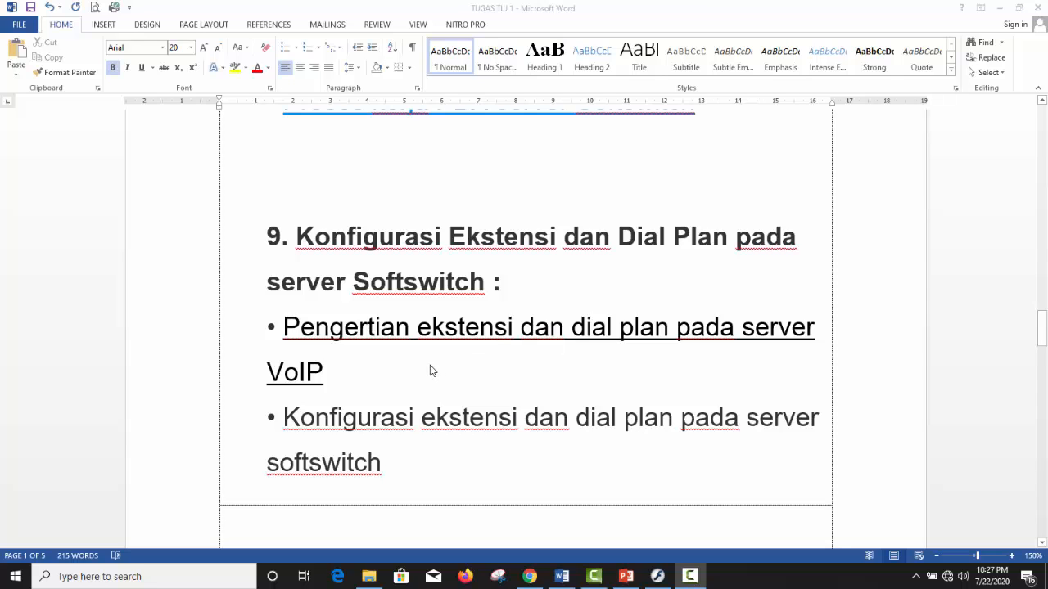
{"action": "scroll", "coordinate": [430, 365], "scroll_direction": "down", "scroll_amount": 3}
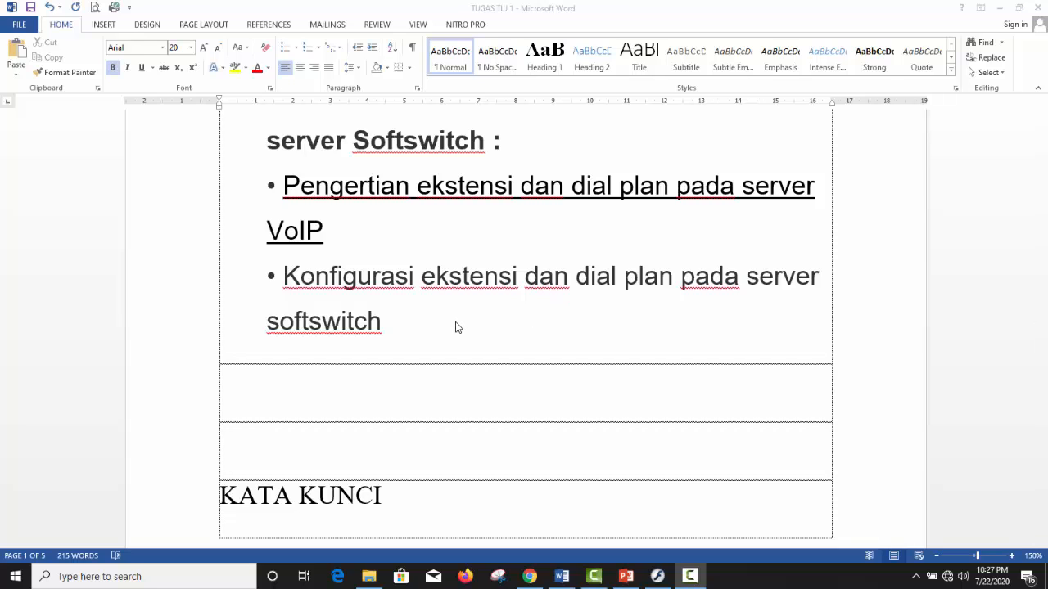
Step: Return to the outline's title and first topic at the beginning of the document
{"action": "scroll", "coordinate": [457, 327], "scroll_direction": "up", "scroll_amount": 4}
{"action": "scroll", "coordinate": [457, 328], "scroll_direction": "up", "scroll_amount": 10}
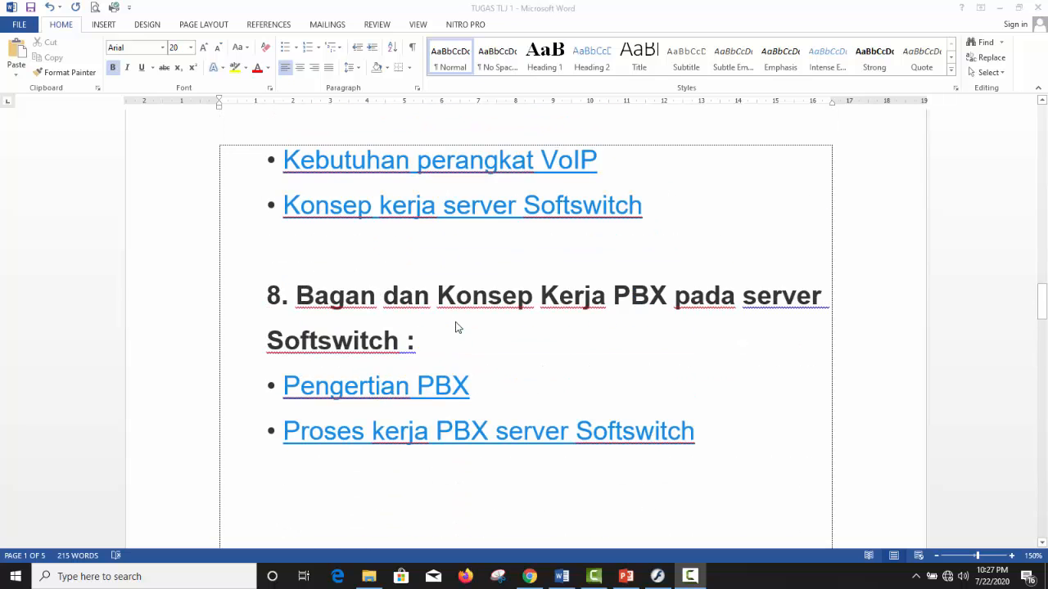
{"action": "scroll", "coordinate": [457, 328], "scroll_direction": "up", "scroll_amount": 5}
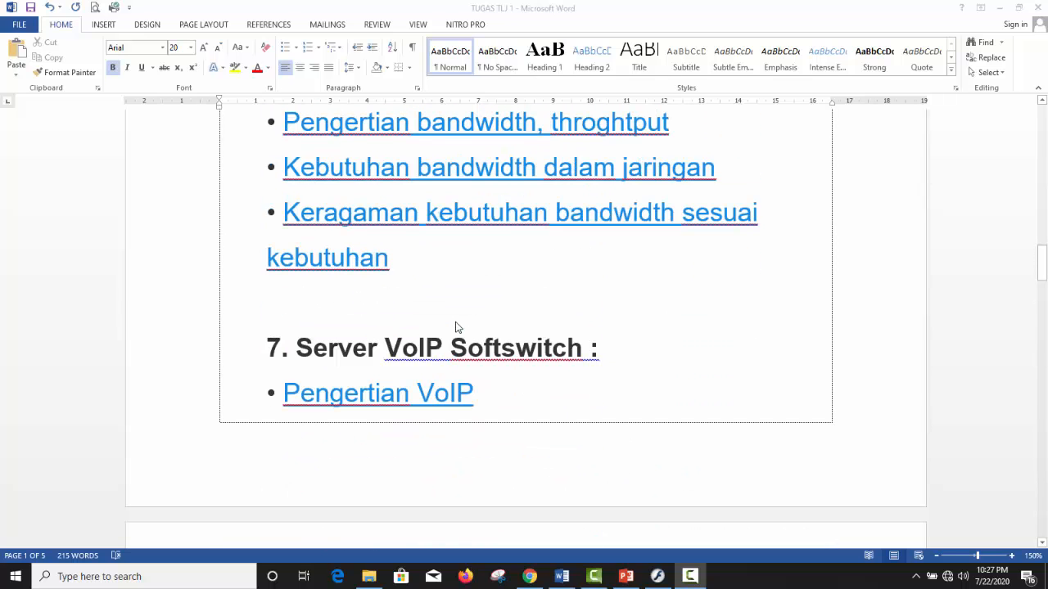
{"action": "scroll", "coordinate": [457, 327], "scroll_direction": "up", "scroll_amount": 5}
{"action": "scroll", "coordinate": [456, 327], "scroll_direction": "up", "scroll_amount": 15}
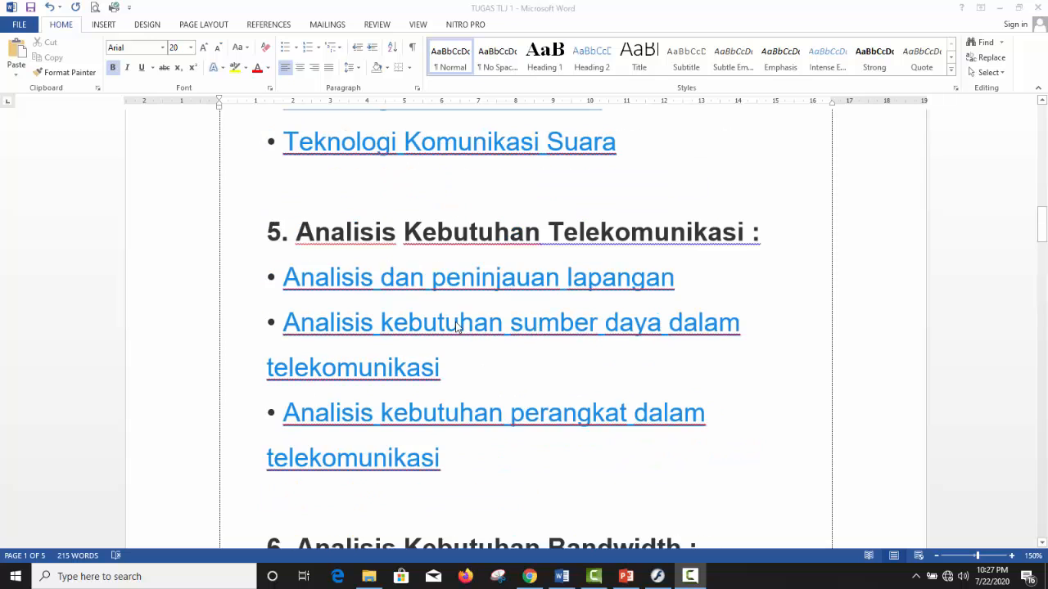
{"action": "scroll", "coordinate": [457, 328], "scroll_direction": "up", "scroll_amount": 8}
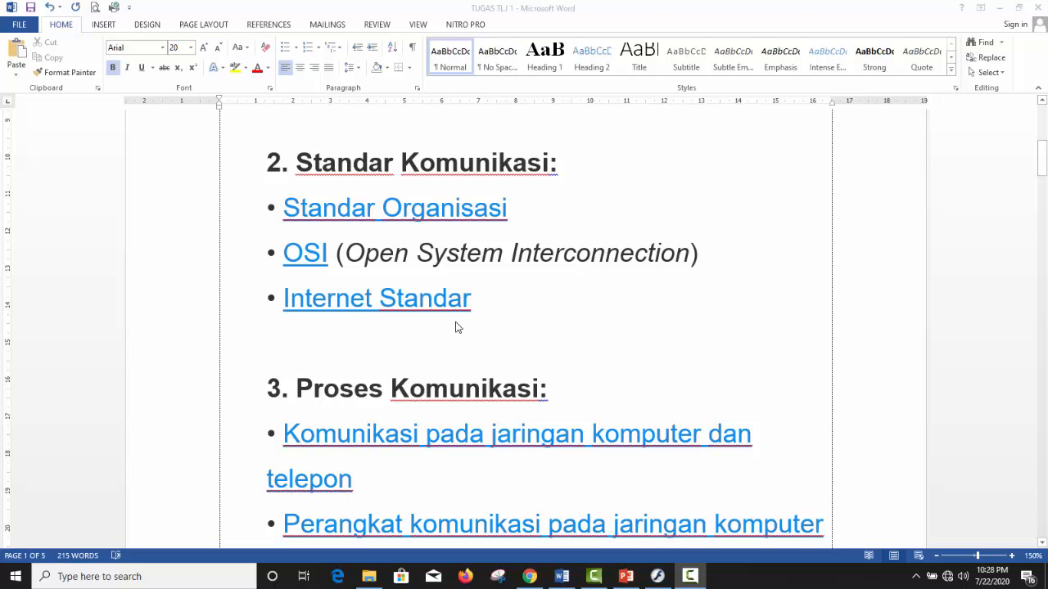
{"action": "scroll", "coordinate": [457, 327], "scroll_direction": "up", "scroll_amount": 7}
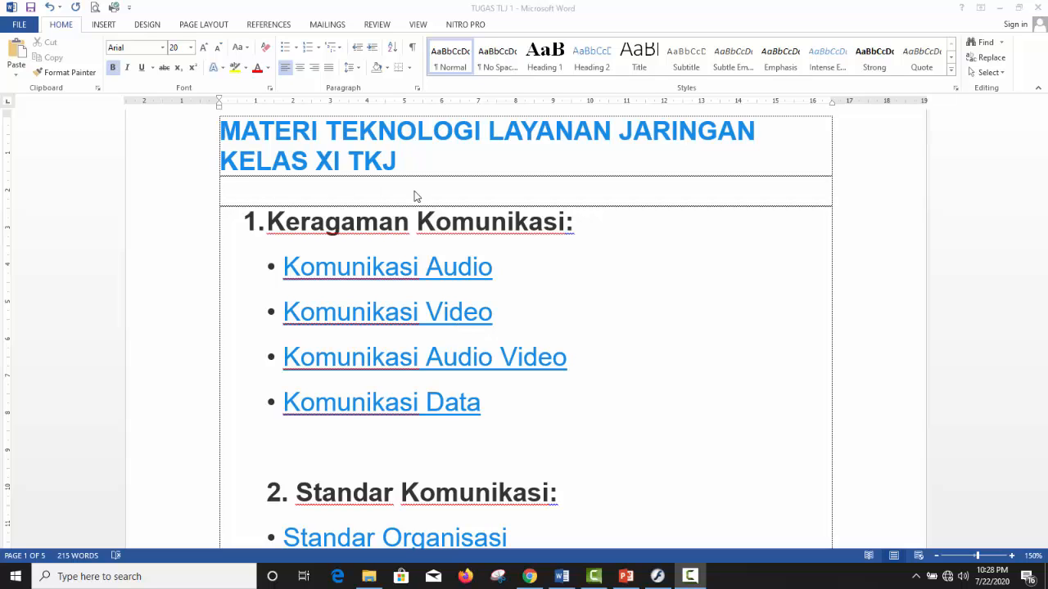
Step: Minimize the document and browser windows, and show the Jaringan Komputer presentation maximized in Macromedia Flash Player 6
{"action": "left_click", "coordinate": [1001, 13]}
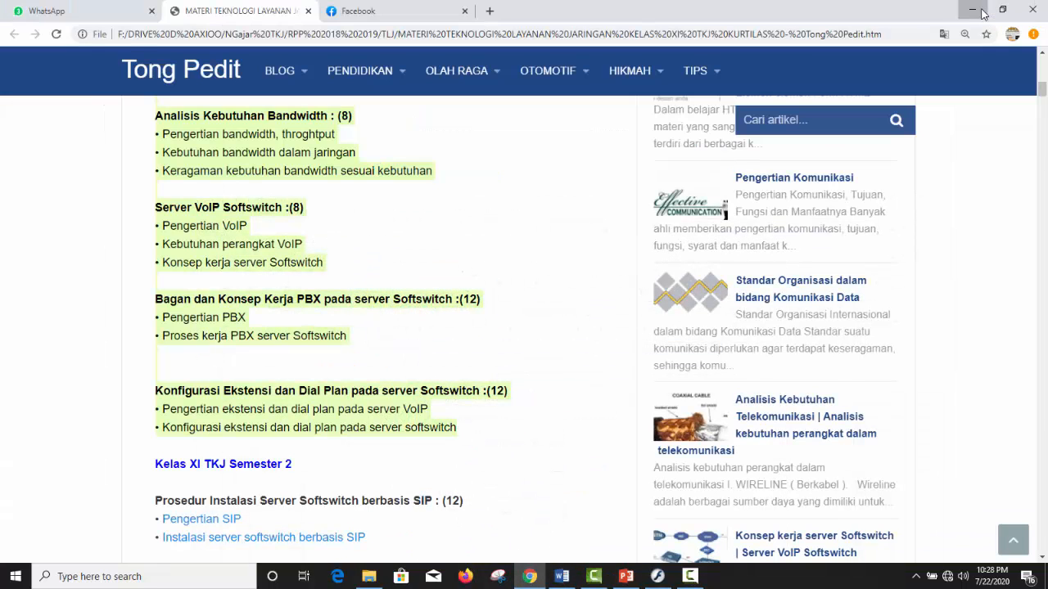
{"action": "left_click", "coordinate": [972, 10]}
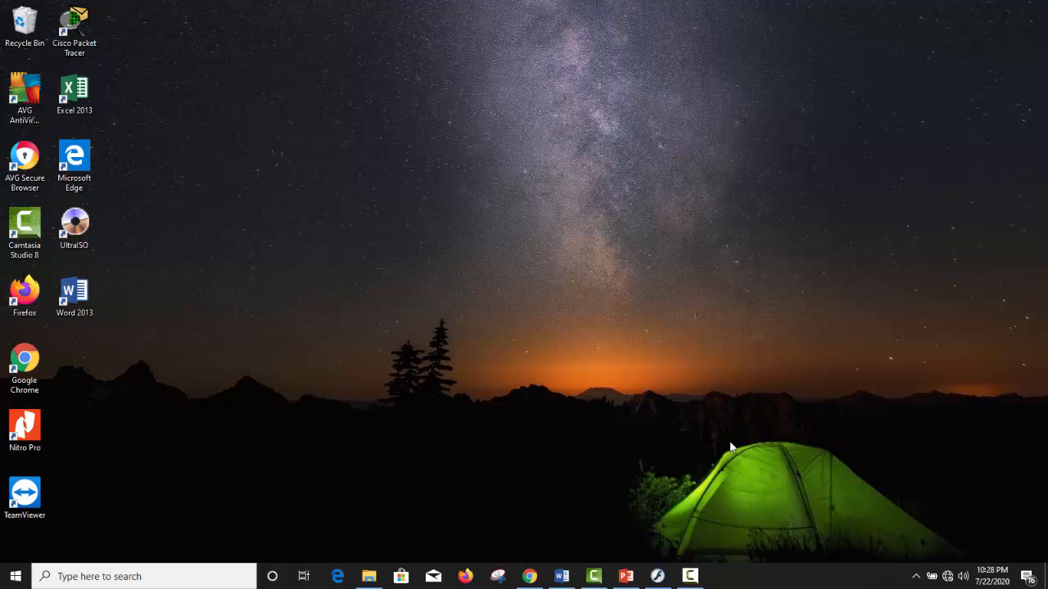
{"action": "left_click", "coordinate": [657, 575]}
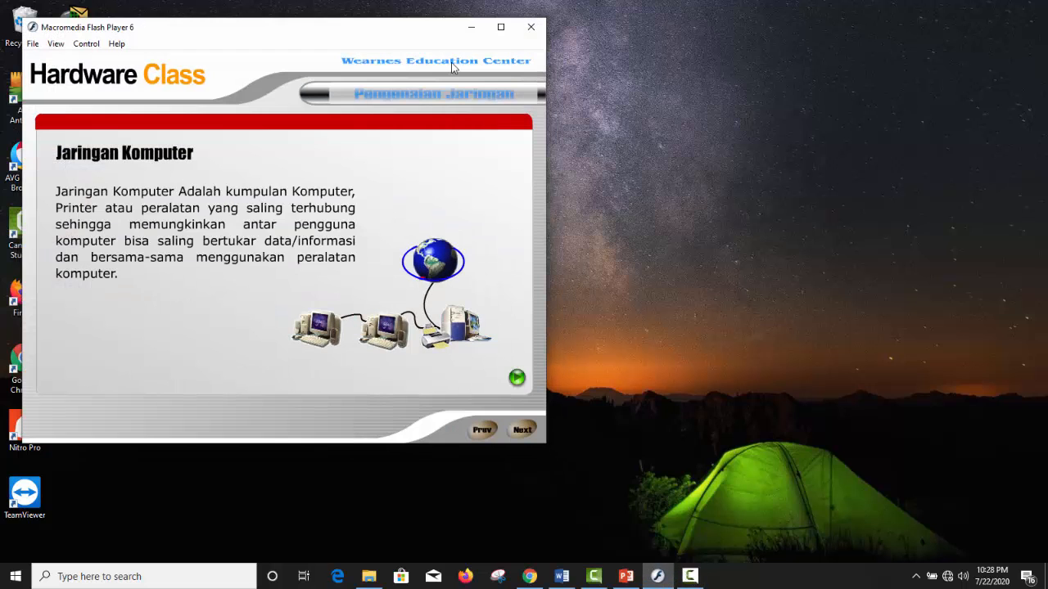
{"action": "left_click", "coordinate": [500, 27]}
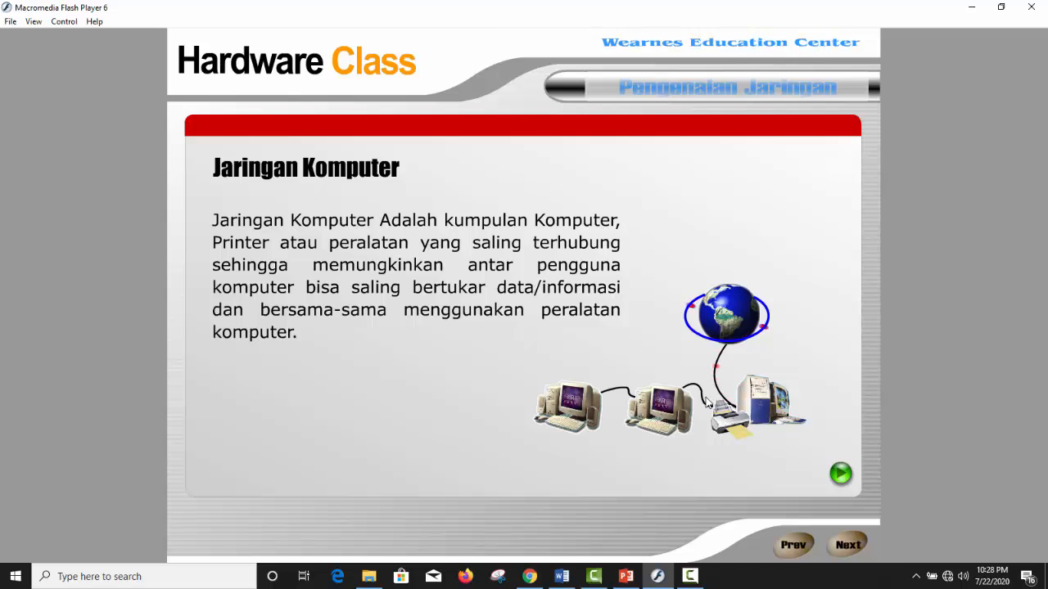
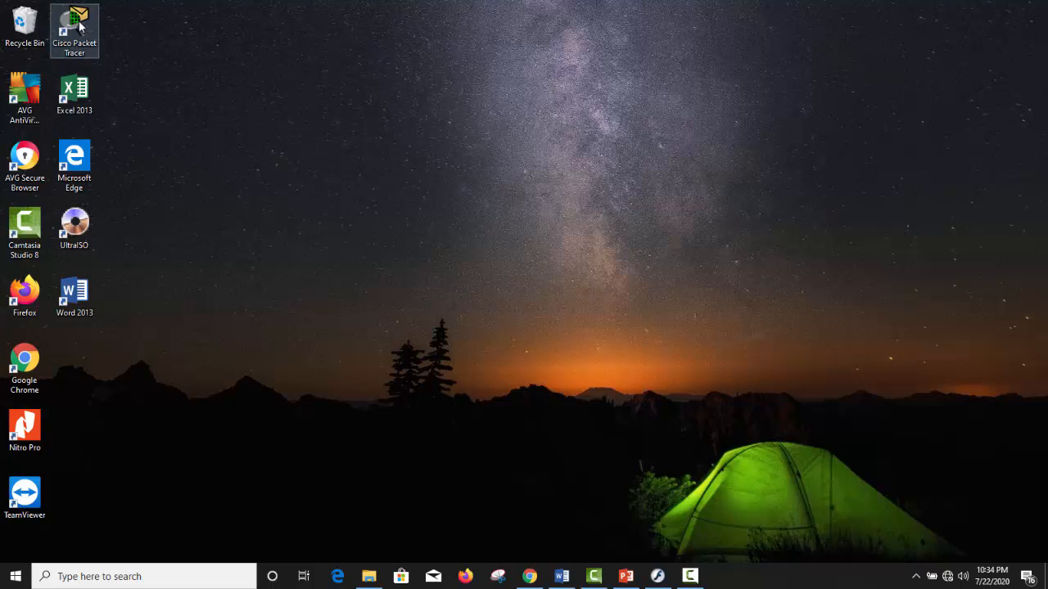
Step: Launch Cisco Packet Tracer, place a 4321 router in the logical workspace and open its device window
{"action": "left_click", "coordinate": [79, 27]}
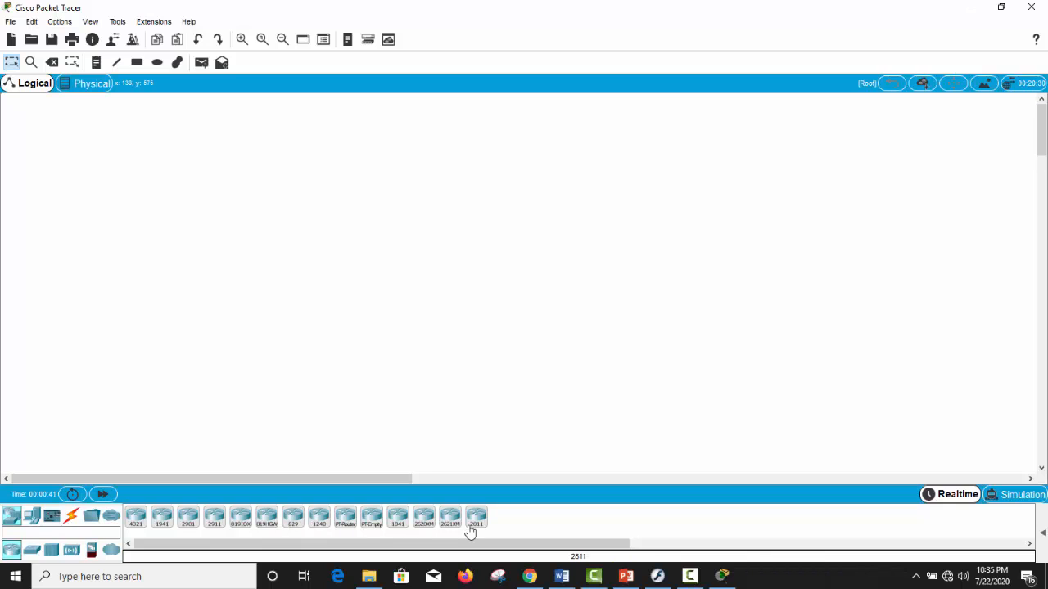
{"action": "left_click", "coordinate": [136, 517]}
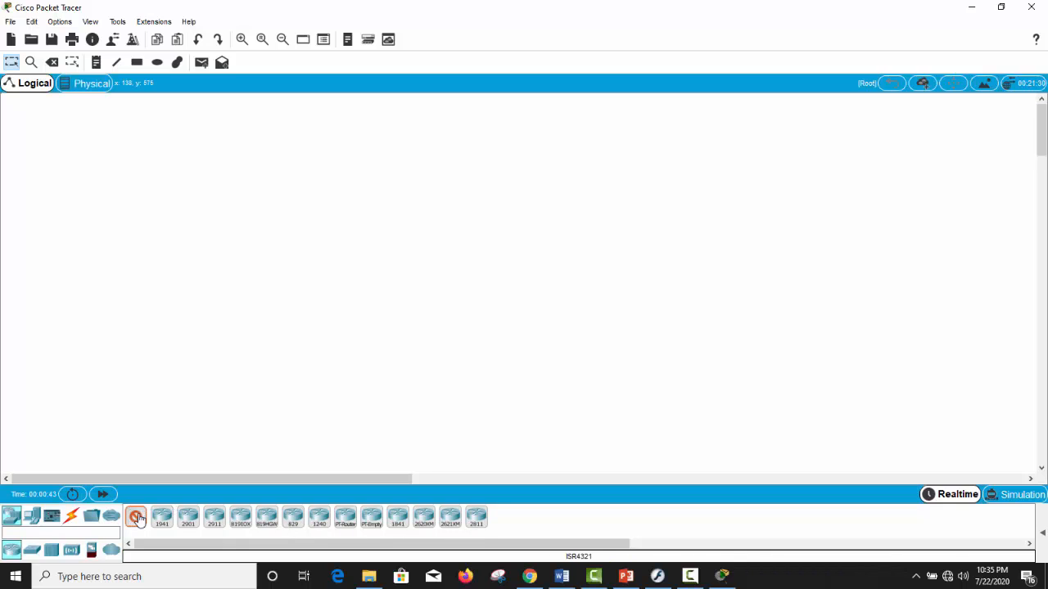
{"action": "left_click", "coordinate": [343, 201]}
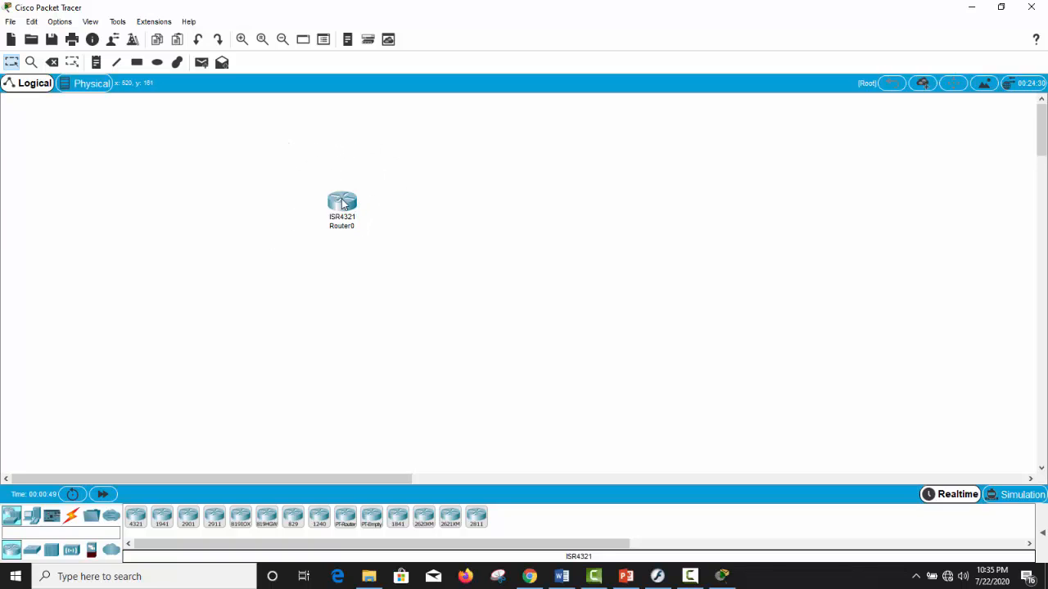
{"action": "left_click", "coordinate": [342, 204]}
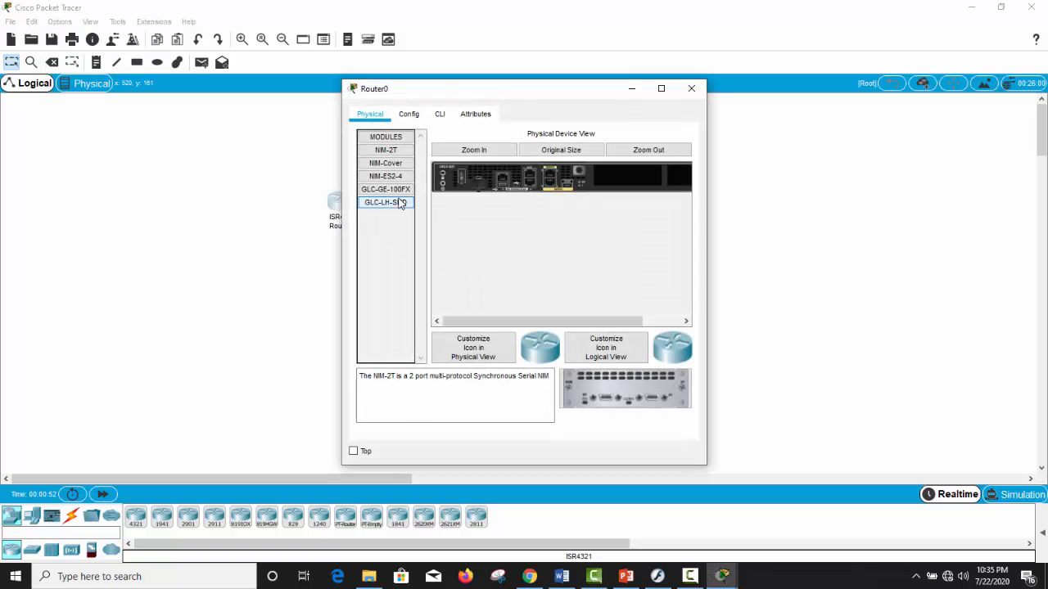
Step: Inspect the router's ports in an enlarged physical device view, then delete the router from the workspace
{"action": "left_click", "coordinate": [661, 89]}
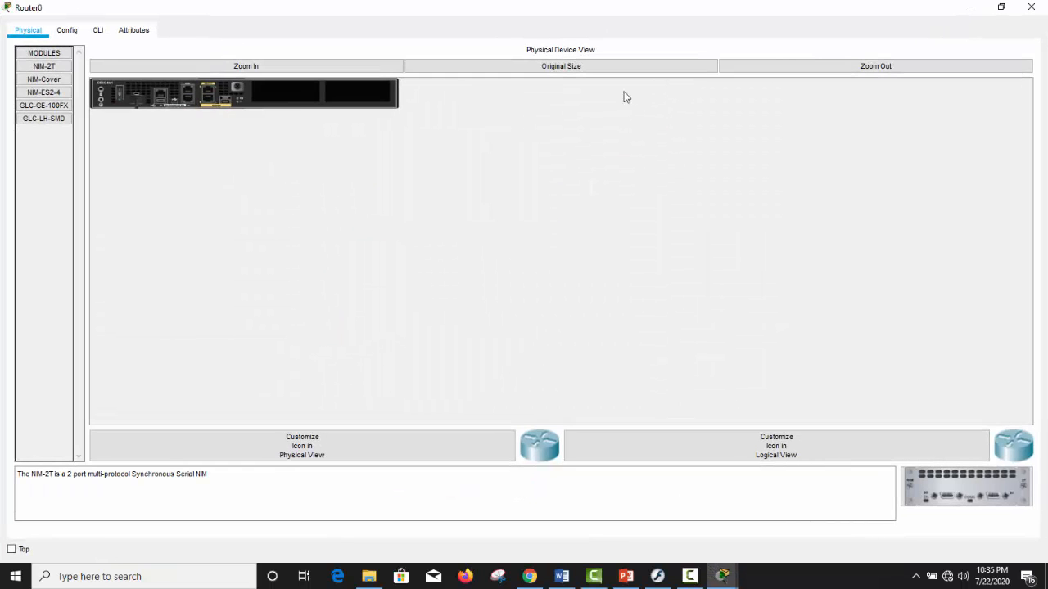
{"action": "left_click", "coordinate": [326, 65]}
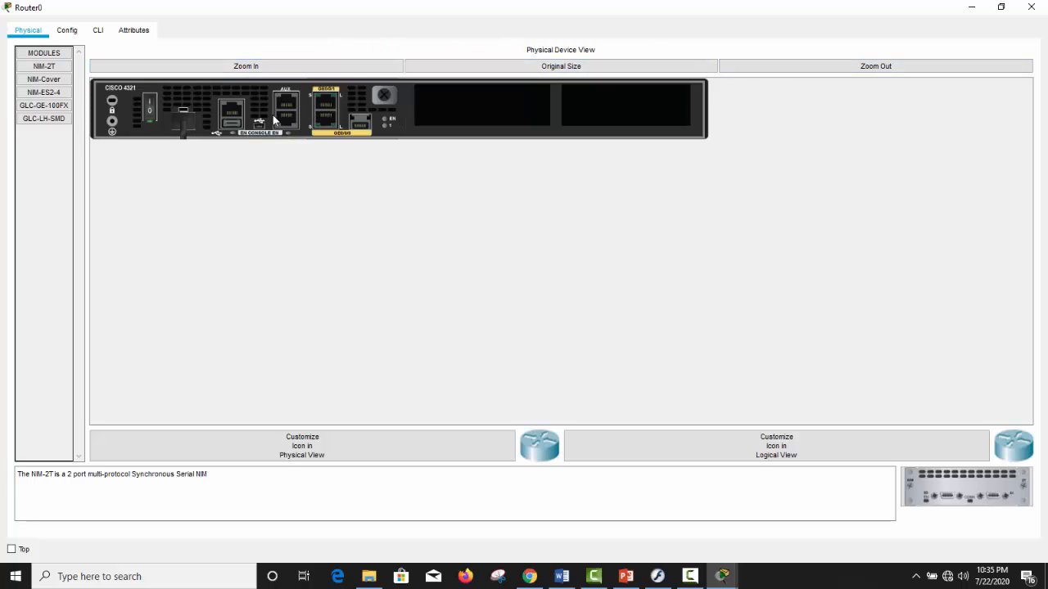
{"action": "left_click", "coordinate": [1031, 7]}
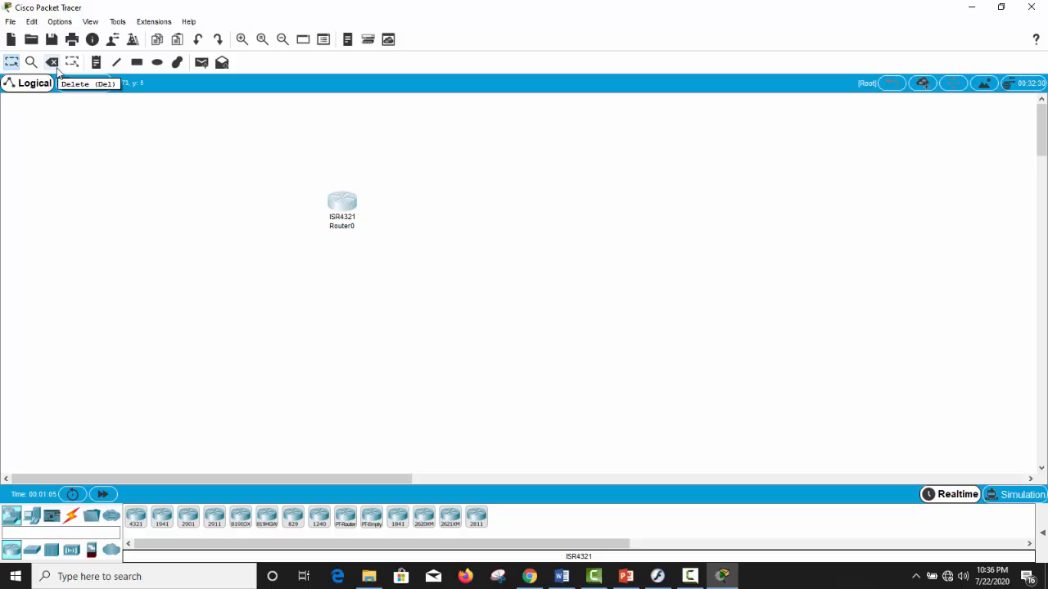
{"action": "left_click", "coordinate": [55, 65]}
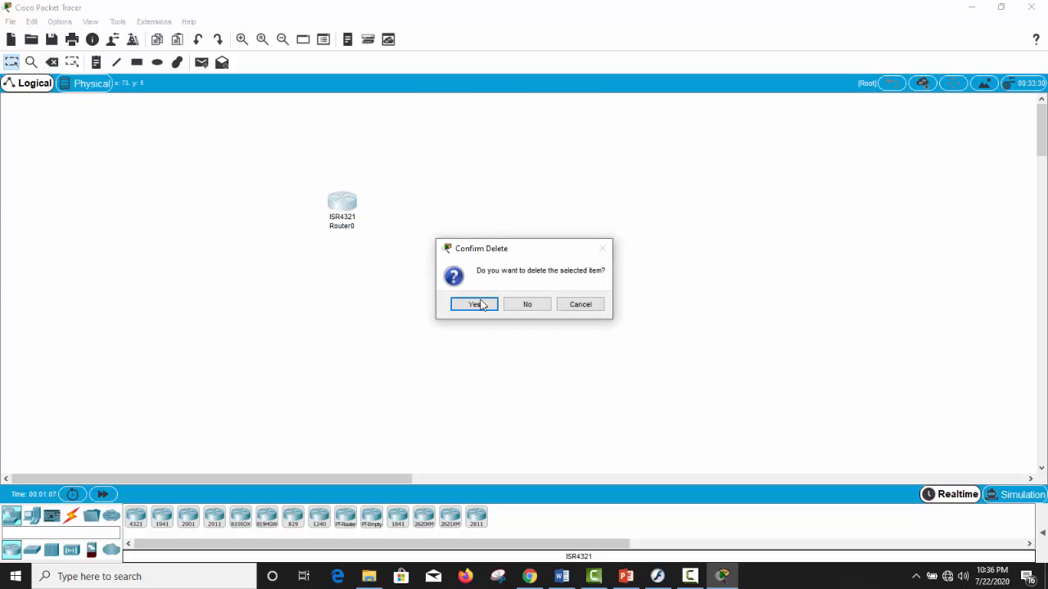
{"action": "left_click", "coordinate": [481, 304]}
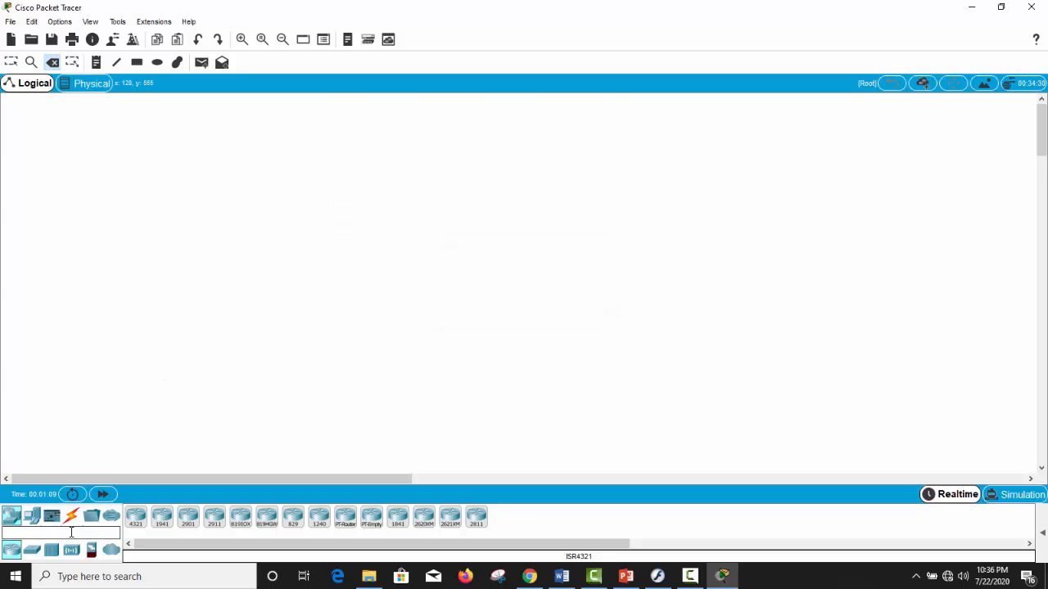
Step: Place a 2960 switch in the empty logical workspace
{"action": "left_click", "coordinate": [31, 551]}
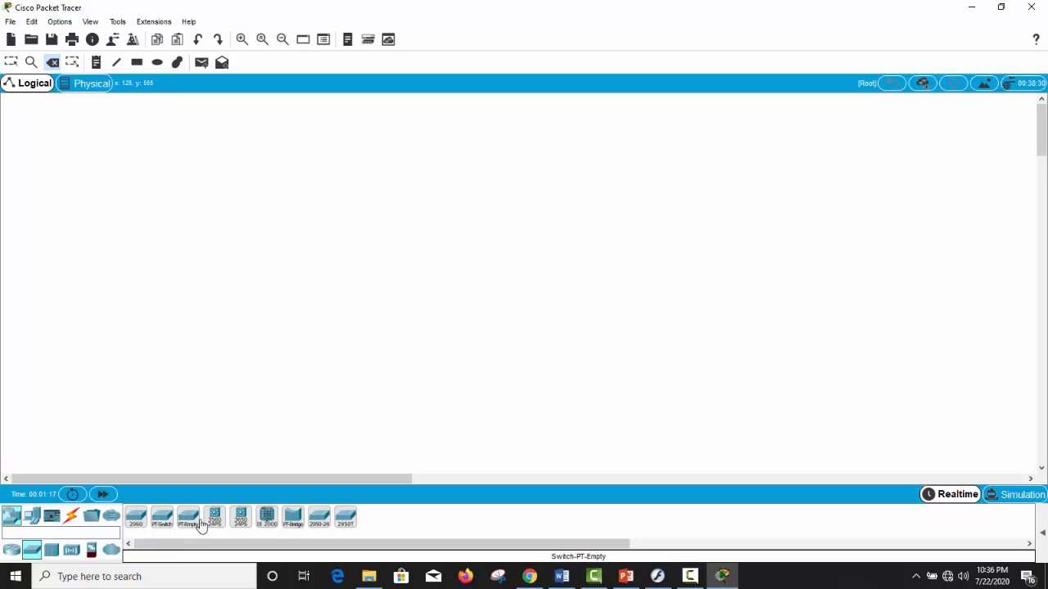
{"action": "left_click", "coordinate": [31, 553]}
{"action": "left_click", "coordinate": [136, 515]}
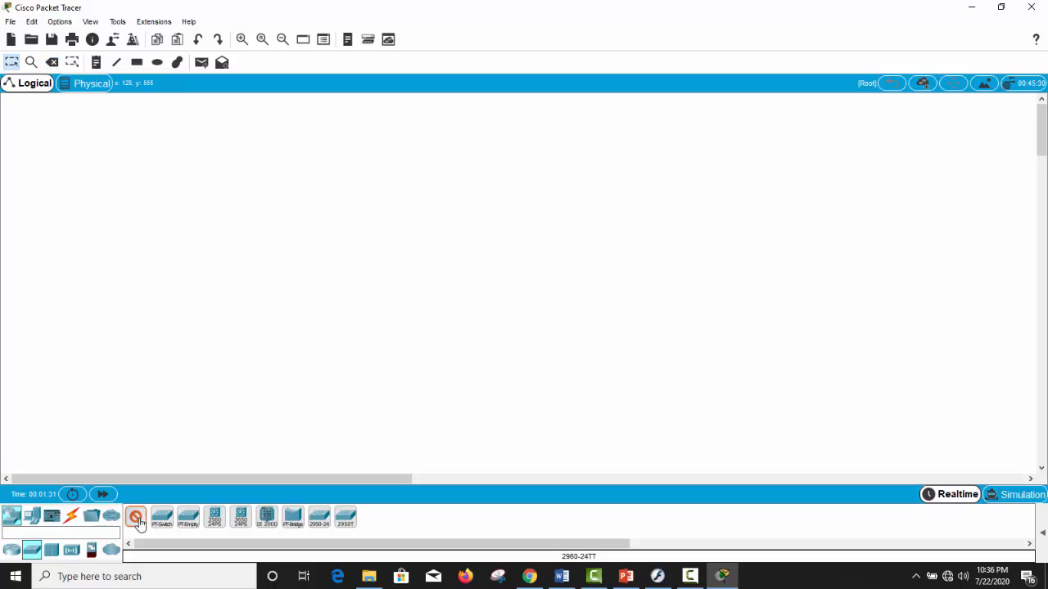
{"action": "left_click", "coordinate": [301, 198]}
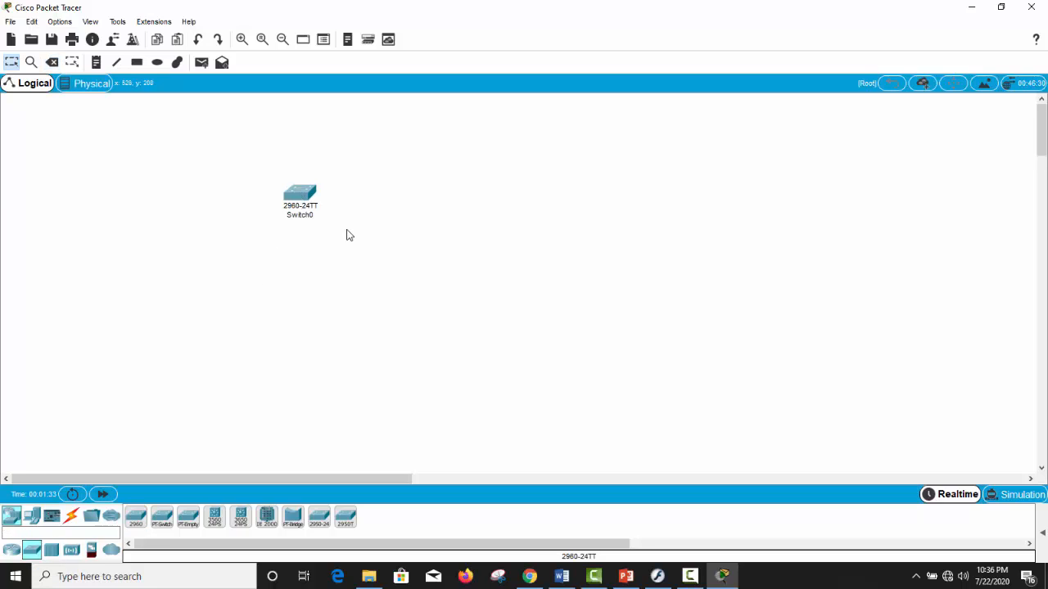
Step: Inspect the 2960 switch's ports in an enlarged physical device view, then delete the switch from the workspace
{"action": "left_click", "coordinate": [301, 198]}
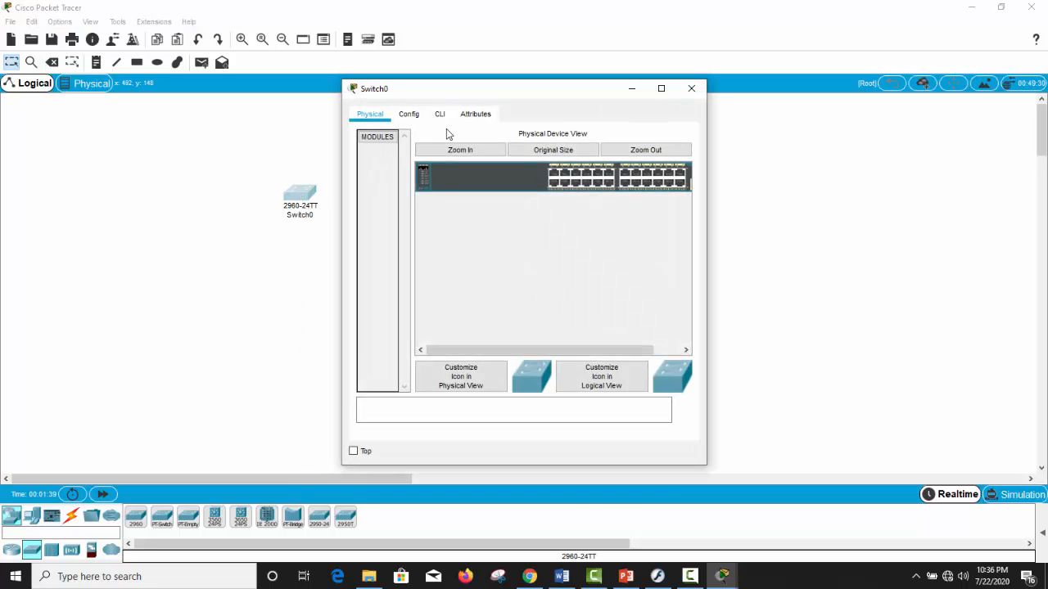
{"action": "left_click", "coordinate": [661, 89]}
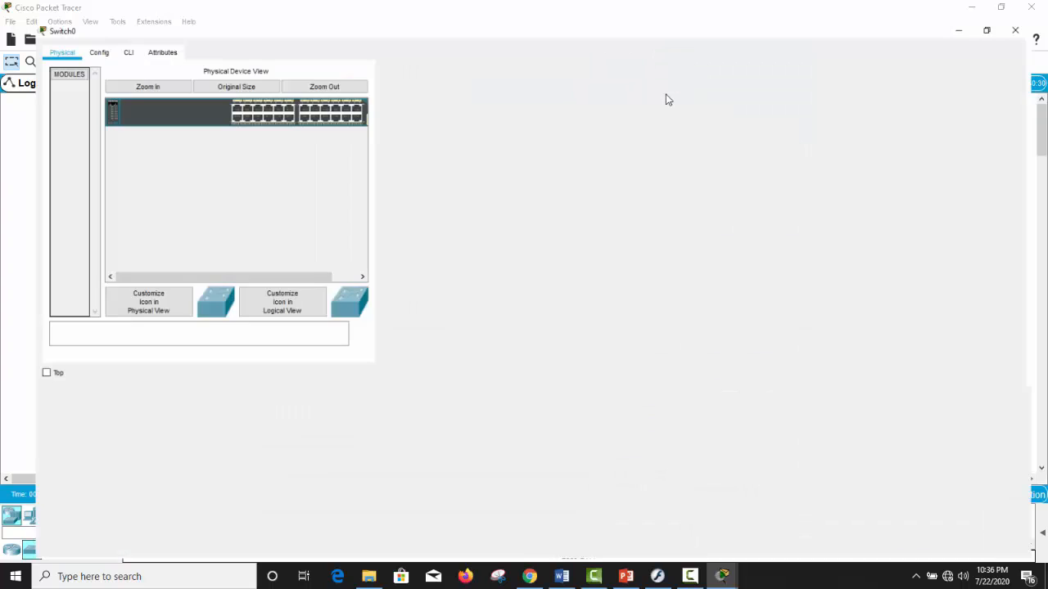
{"action": "left_click", "coordinate": [303, 66]}
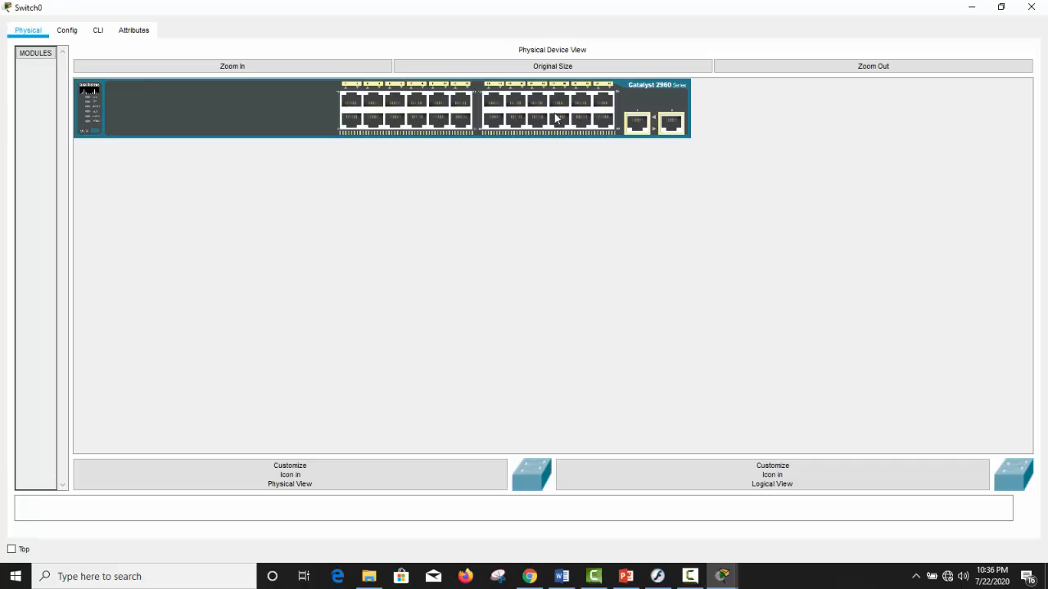
{"action": "left_click", "coordinate": [1031, 8]}
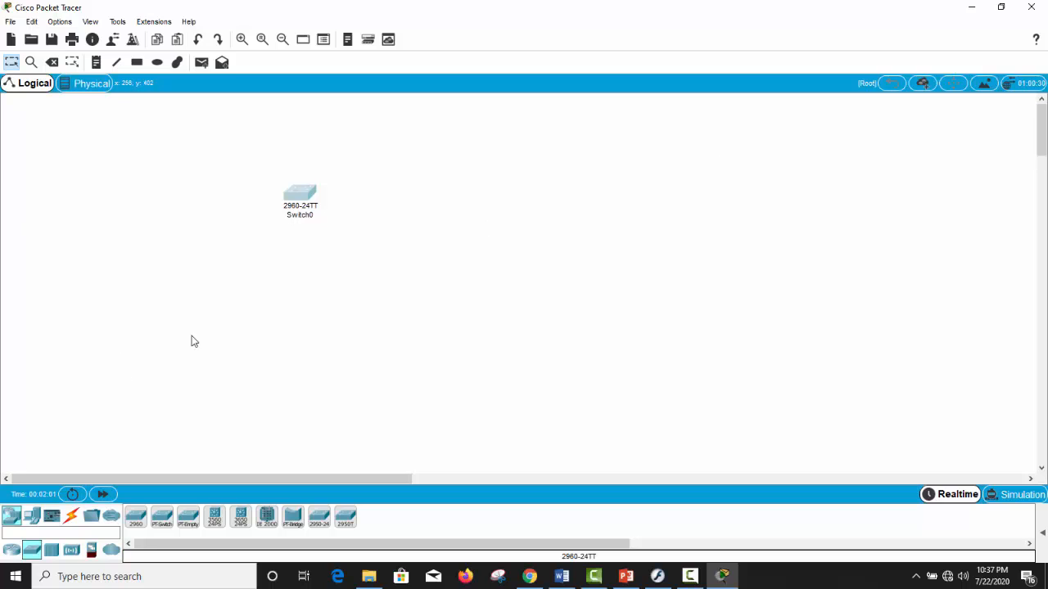
{"action": "left_click", "coordinate": [52, 62]}
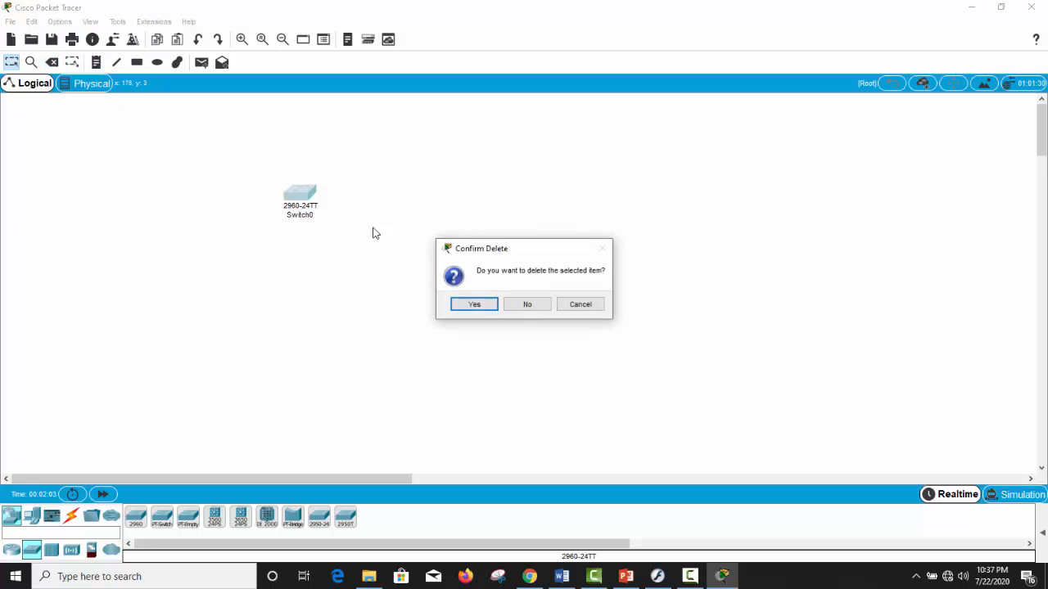
{"action": "left_click", "coordinate": [467, 304]}
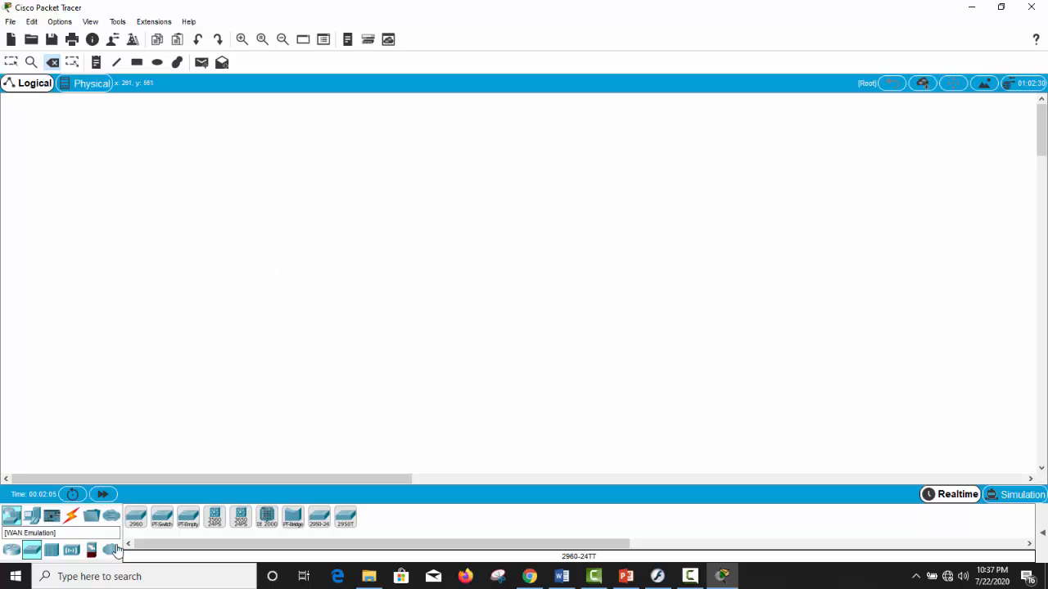
Step: Browse the available models in the hub, wireless, security and WAN emulation device categories
{"action": "left_click", "coordinate": [50, 551]}
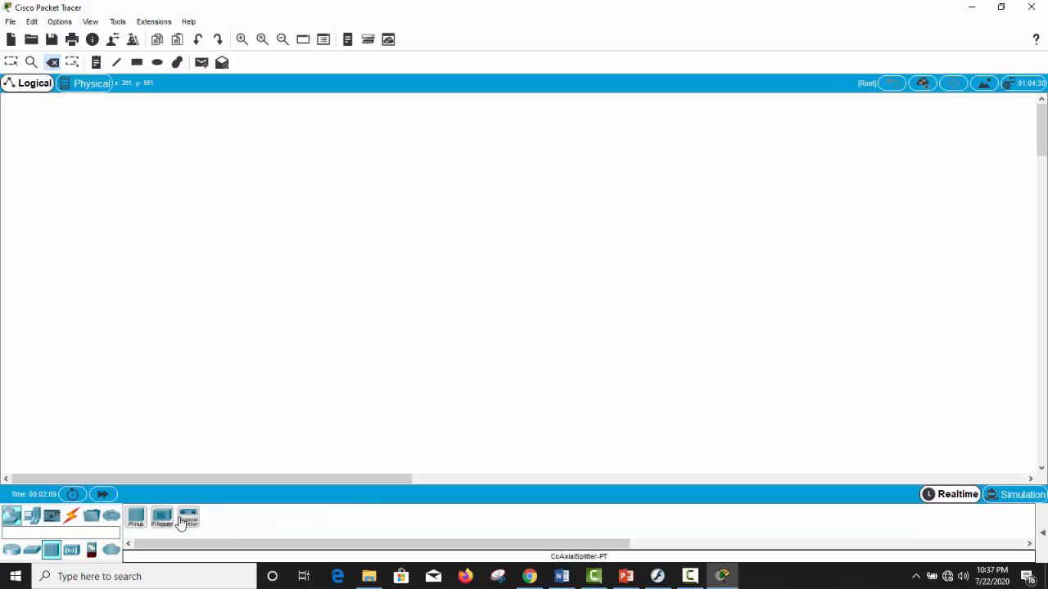
{"action": "left_click", "coordinate": [71, 550]}
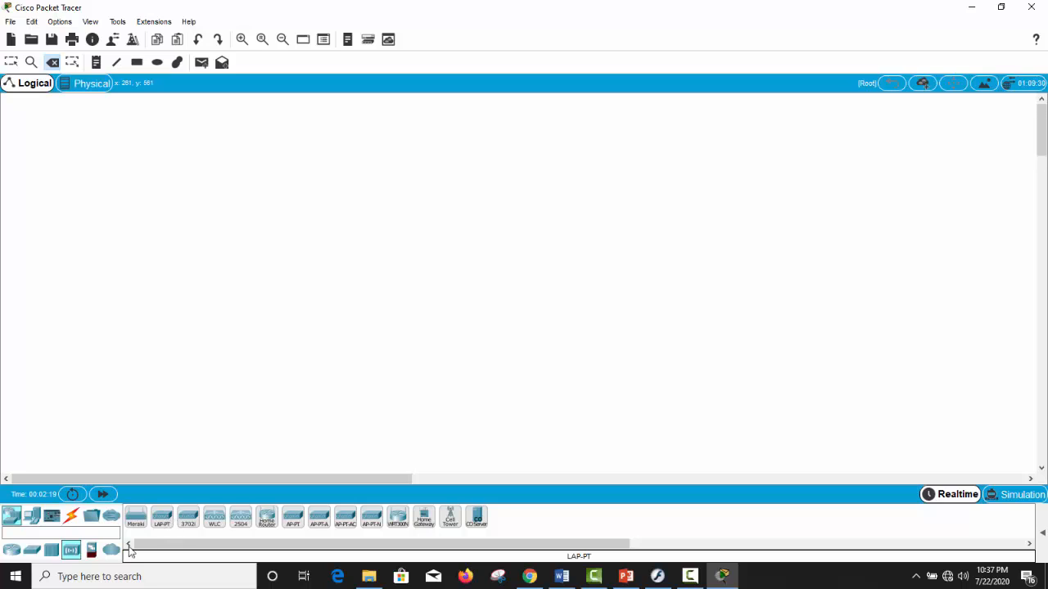
{"action": "left_click", "coordinate": [90, 551]}
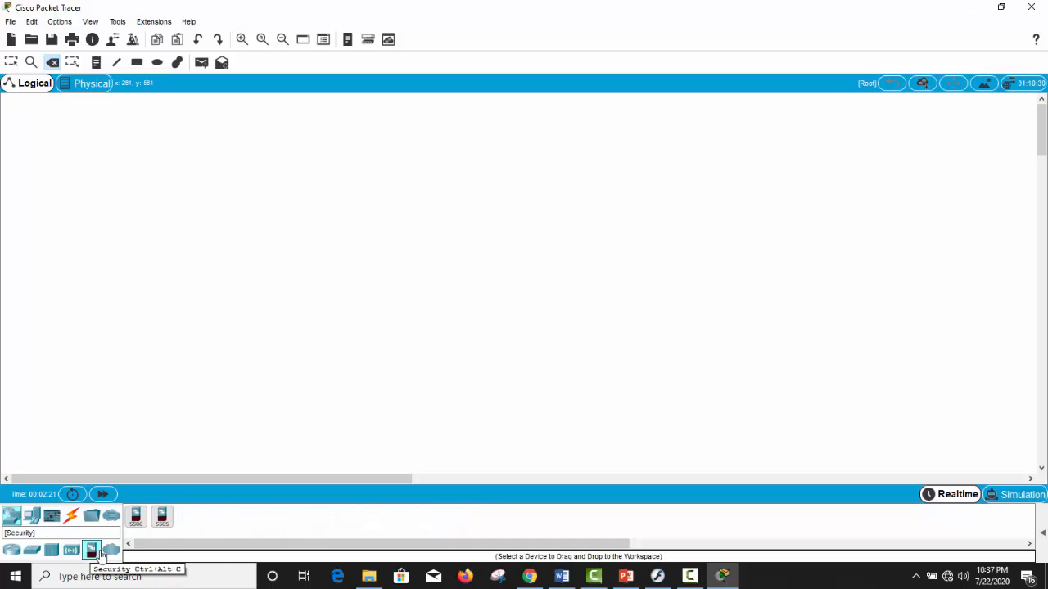
{"action": "left_click", "coordinate": [110, 550]}
Step: Place a PC end device in the workspace and show its physical device view in a maximized window
{"action": "left_click", "coordinate": [35, 518]}
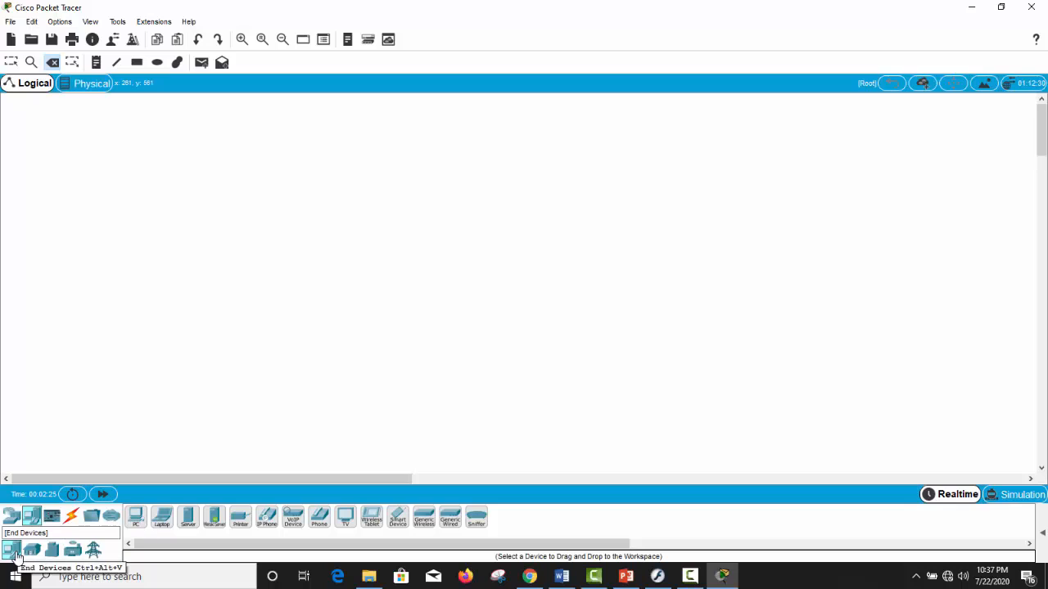
{"action": "left_click", "coordinate": [136, 518]}
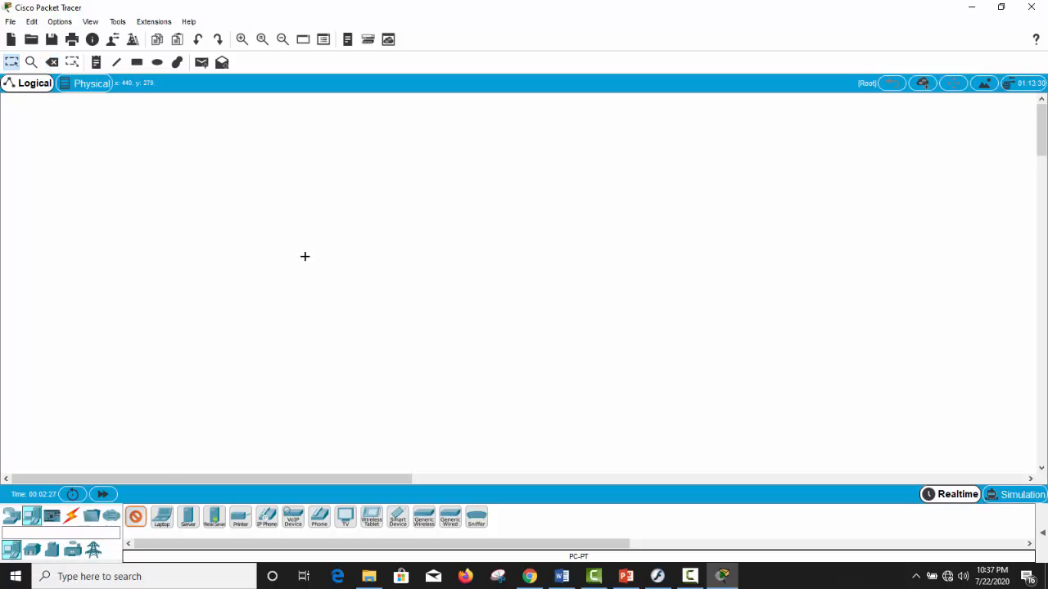
{"action": "left_click", "coordinate": [345, 223]}
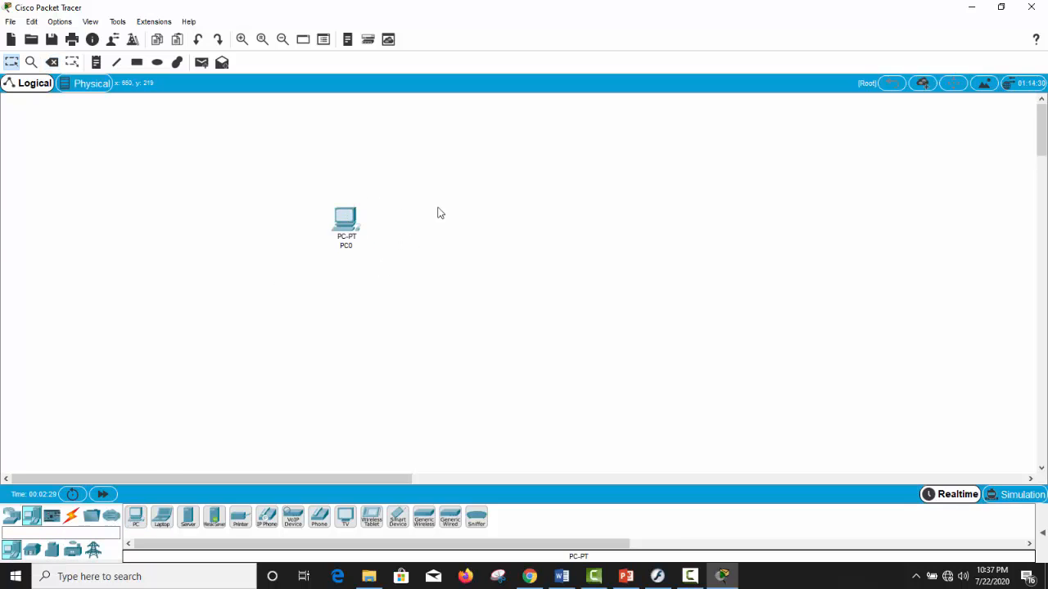
{"action": "left_click", "coordinate": [347, 226]}
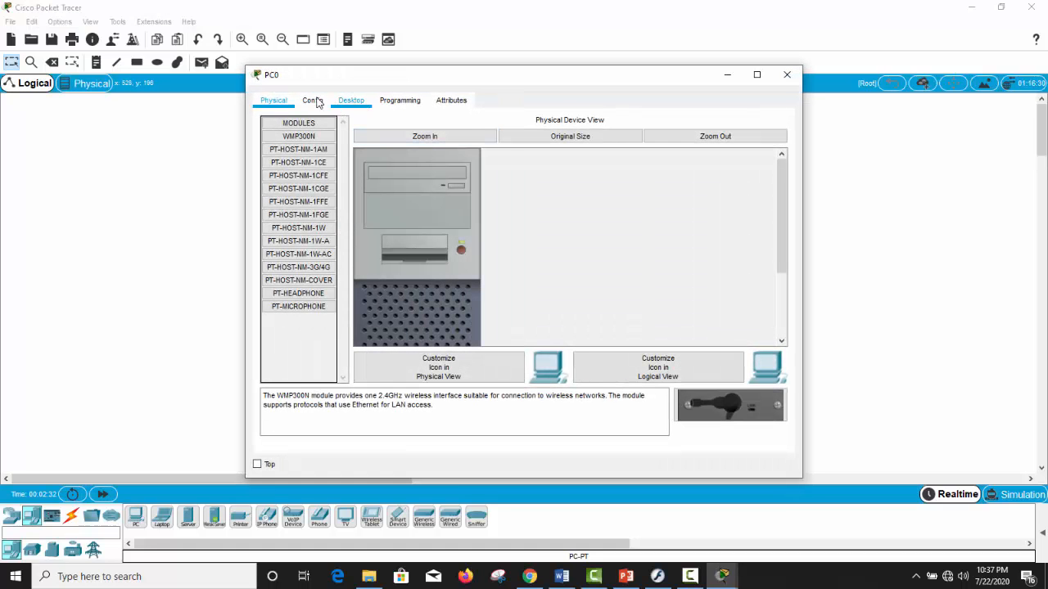
{"action": "left_click", "coordinate": [313, 100]}
{"action": "left_click", "coordinate": [273, 101]}
{"action": "left_click", "coordinate": [756, 75]}
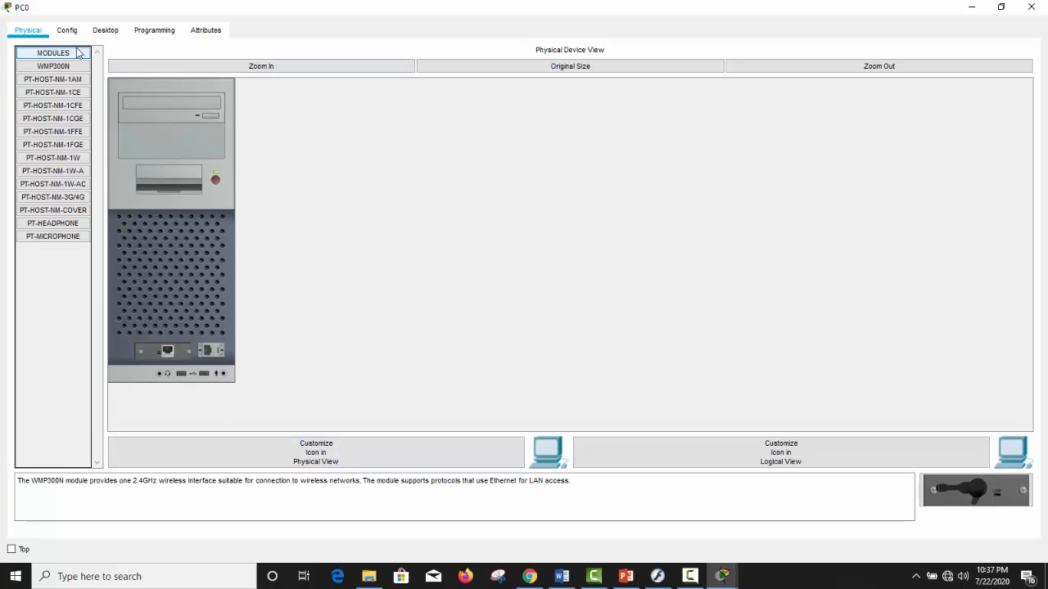
Step: Power off the PC and replace its built-in Ethernet module with the WMP300N wireless module
{"action": "left_click", "coordinate": [215, 179]}
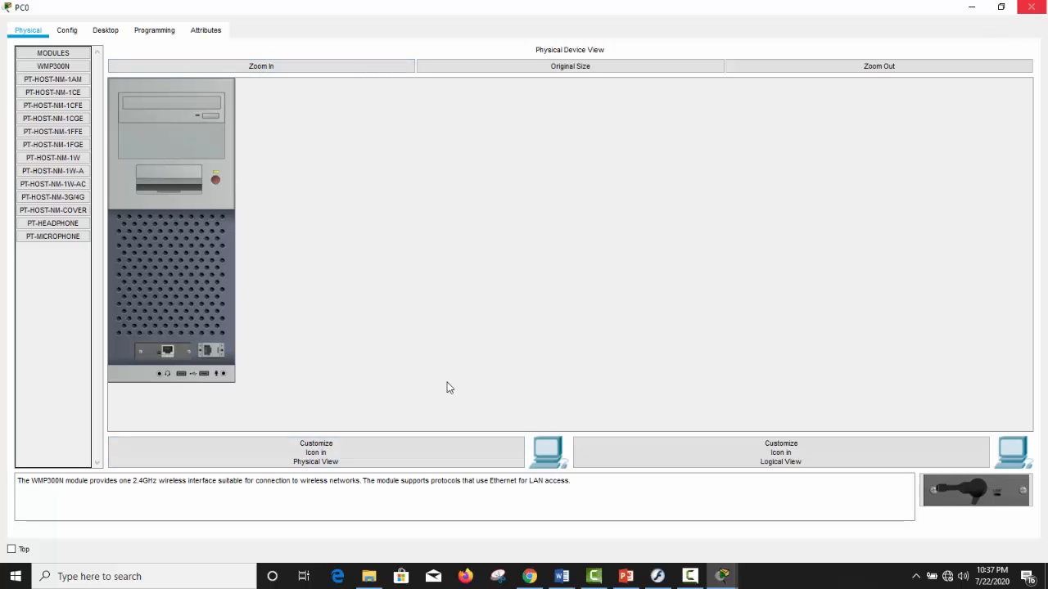
{"action": "left_click", "coordinate": [216, 180]}
{"action": "left_click_drag", "start_coordinate": [155, 340], "coordinate": [59, 223]}
{"action": "left_click_drag", "start_coordinate": [972, 488], "coordinate": [171, 353]}
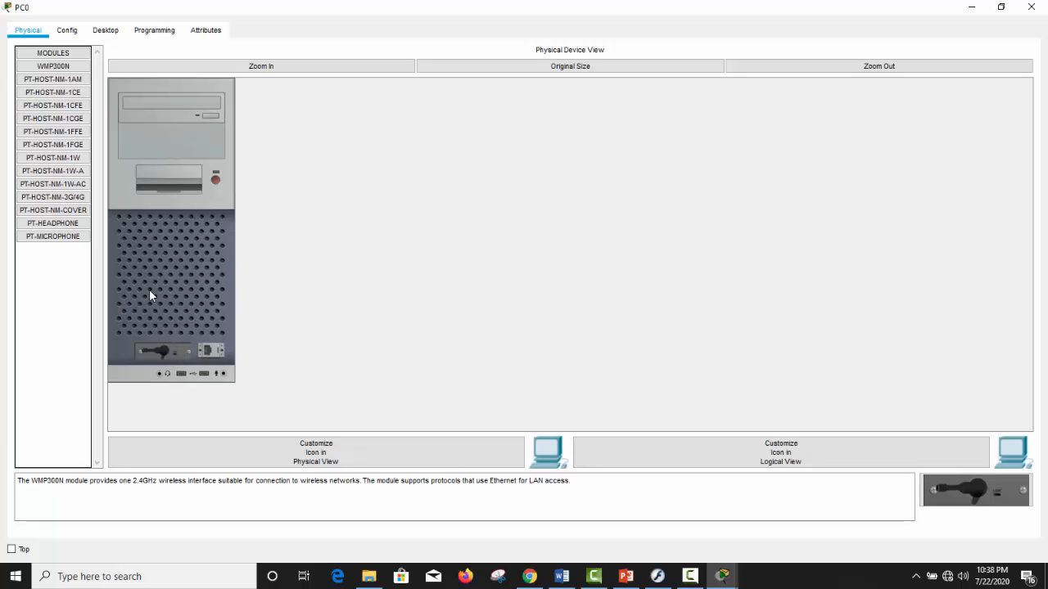
Step: Close the PC's device window and delete the PC from the workspace
{"action": "left_click", "coordinate": [1031, 8]}
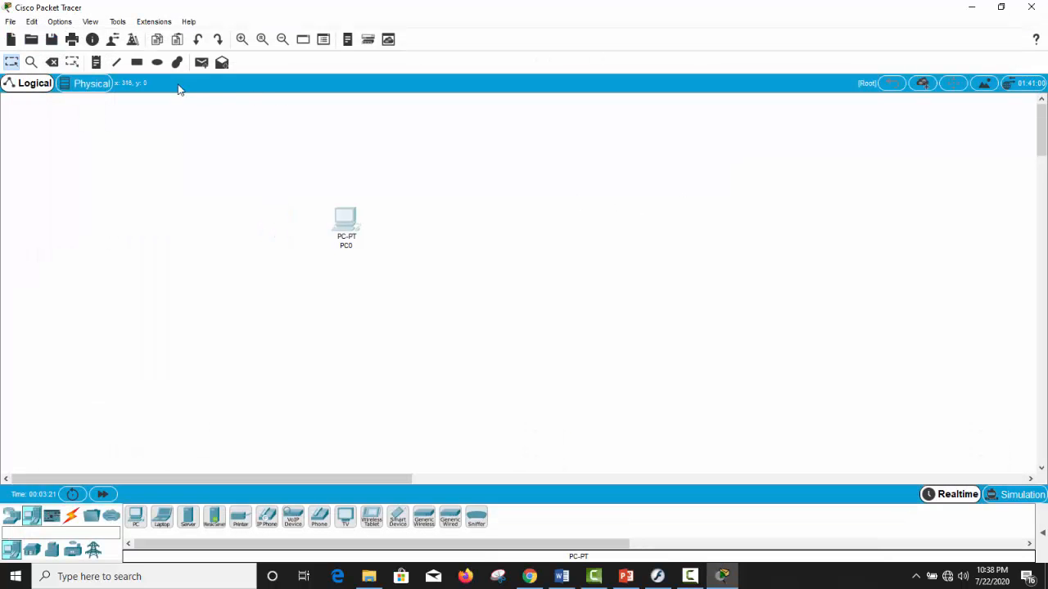
{"action": "left_click", "coordinate": [55, 67]}
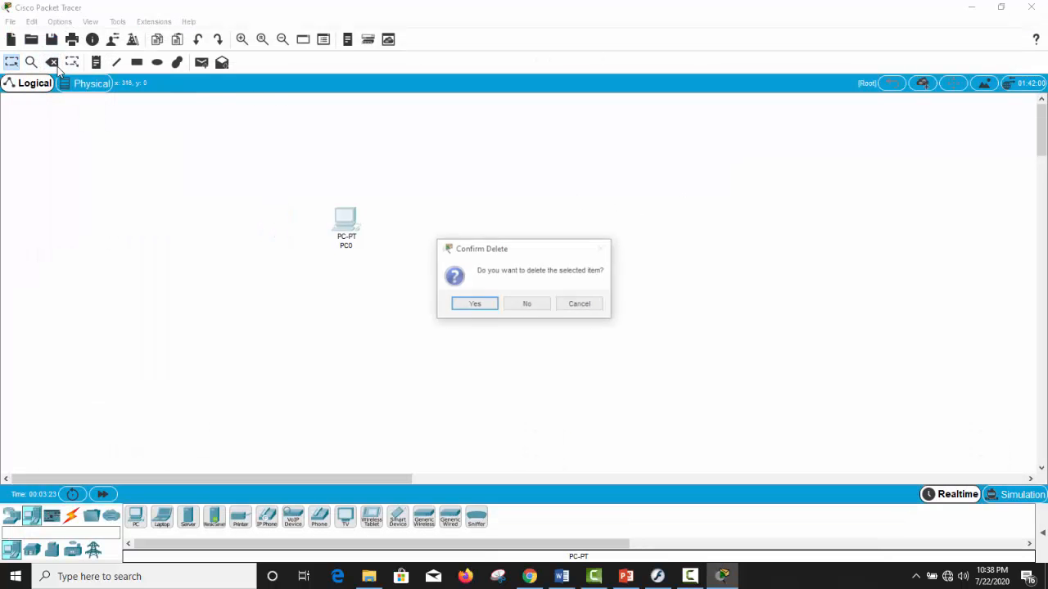
{"action": "left_click", "coordinate": [473, 304]}
Step: Place a laptop, a server, a printer, an IP phone and a Home VoIP device in the workspace
{"action": "left_click", "coordinate": [163, 517]}
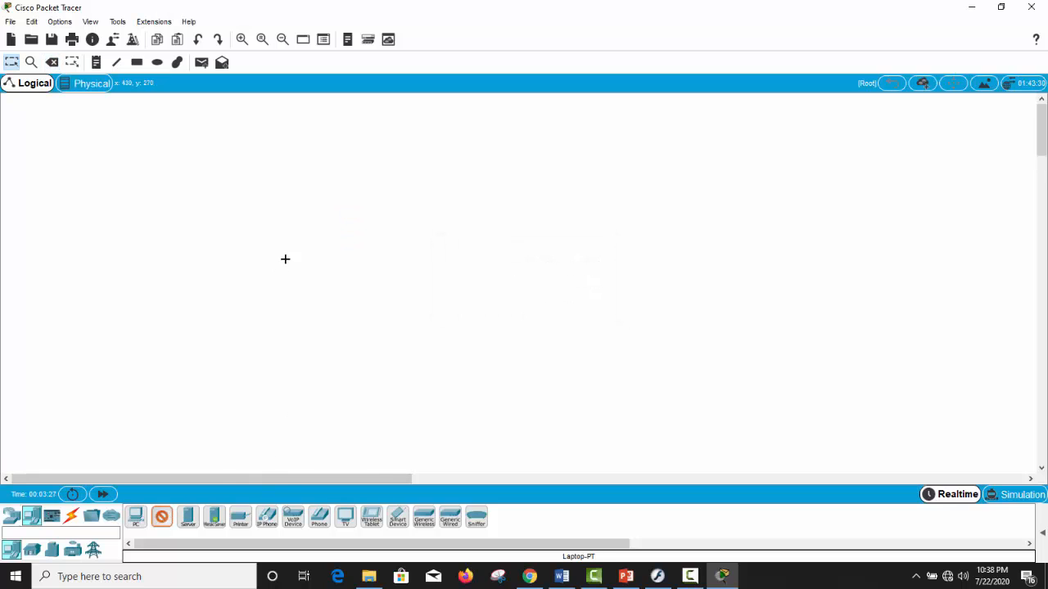
{"action": "left_click", "coordinate": [288, 241]}
{"action": "left_click", "coordinate": [188, 518]}
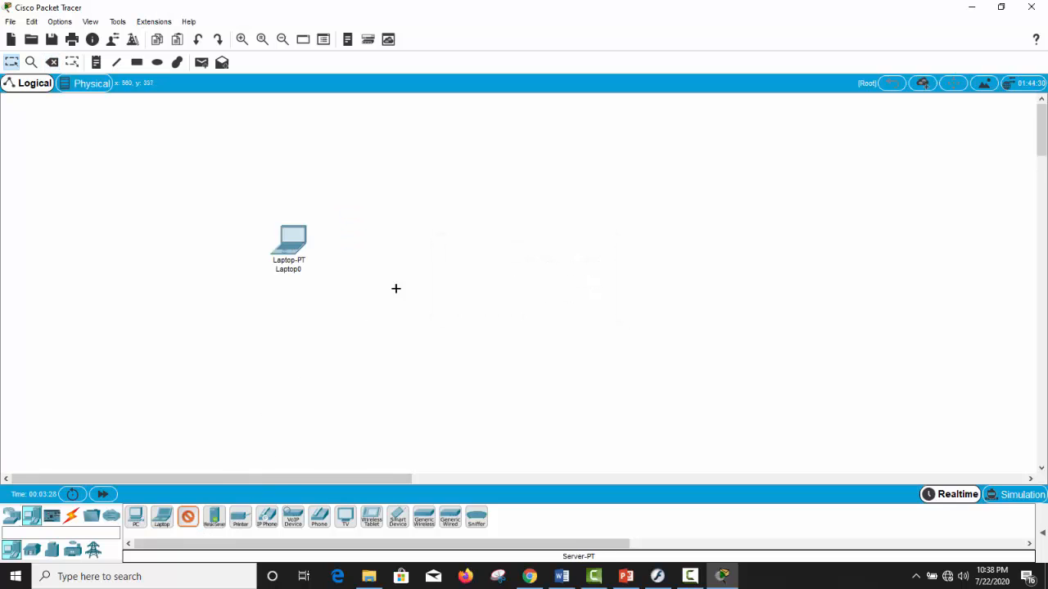
{"action": "left_click", "coordinate": [425, 262]}
{"action": "left_click", "coordinate": [242, 520]}
{"action": "left_click", "coordinate": [539, 322]}
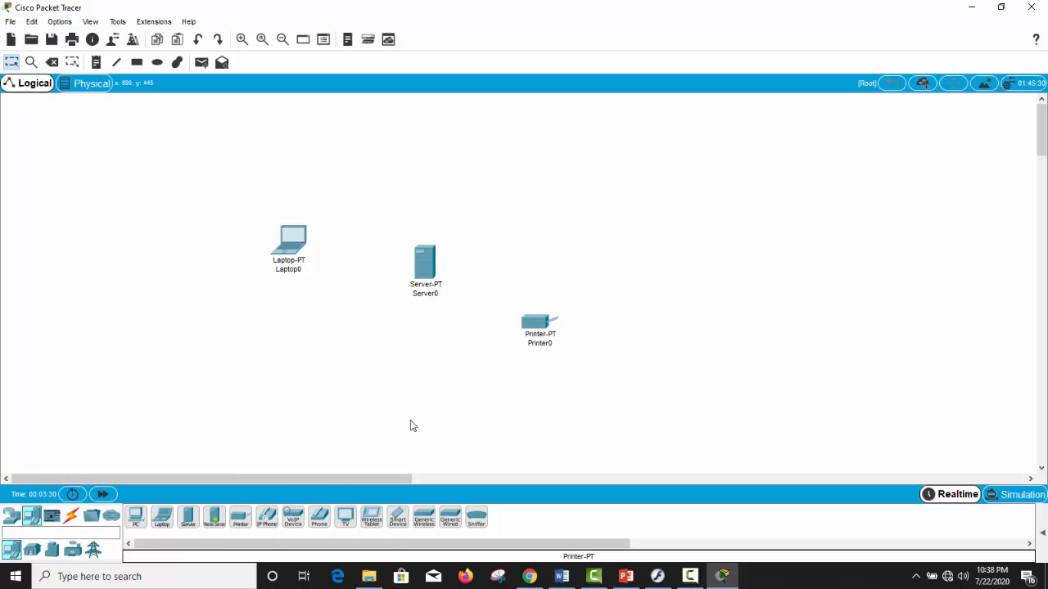
{"action": "left_click", "coordinate": [267, 518]}
{"action": "left_click", "coordinate": [288, 326]}
{"action": "left_click", "coordinate": [292, 515]}
{"action": "left_click", "coordinate": [372, 334]}
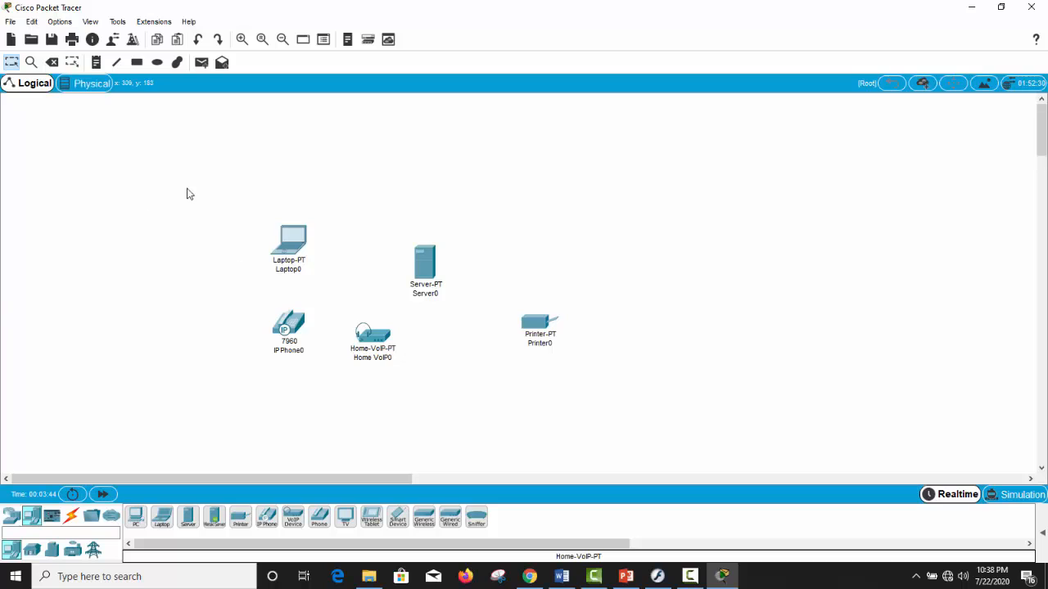
Step: Delete all five end devices from the workspace together
{"action": "left_click_drag", "start_coordinate": [180, 180], "coordinate": [691, 399]}
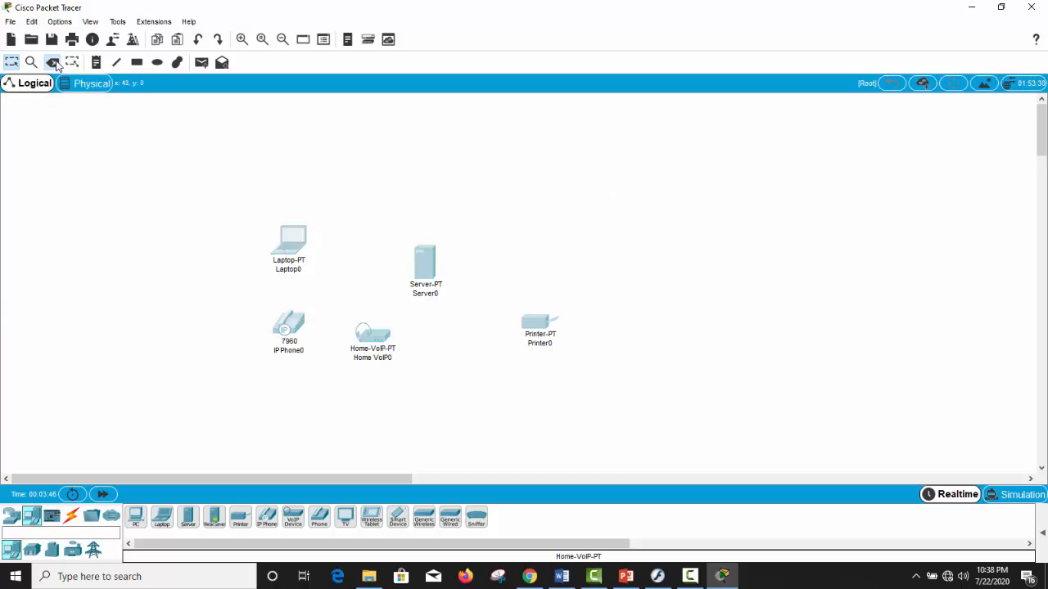
{"action": "left_click", "coordinate": [51, 62]}
{"action": "left_click", "coordinate": [479, 305]}
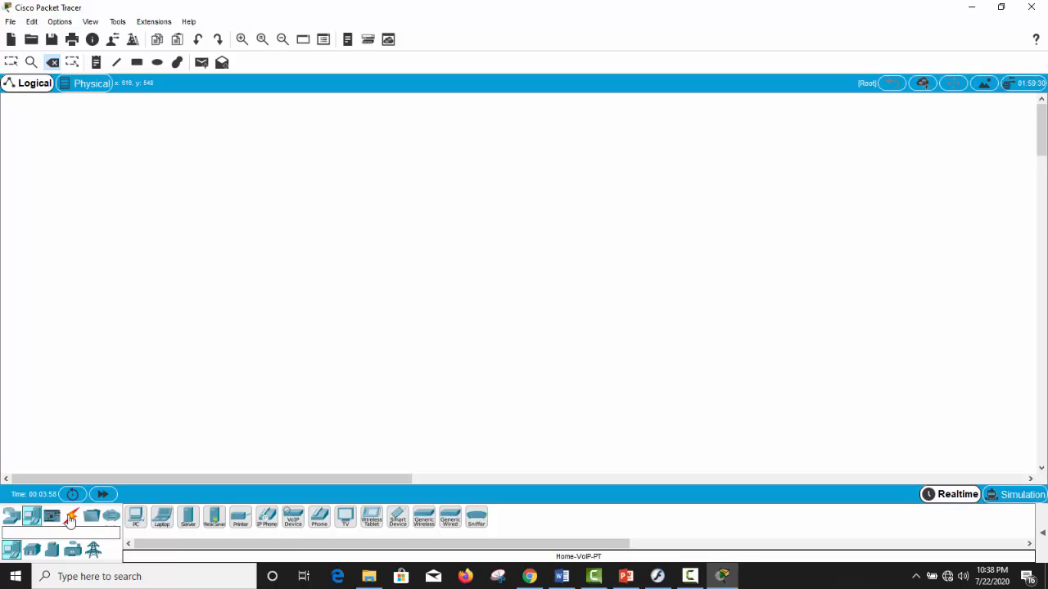
Step: Place a generic server (Server-PT) in the upper part of the empty logical workspace
{"action": "left_click", "coordinate": [188, 517]}
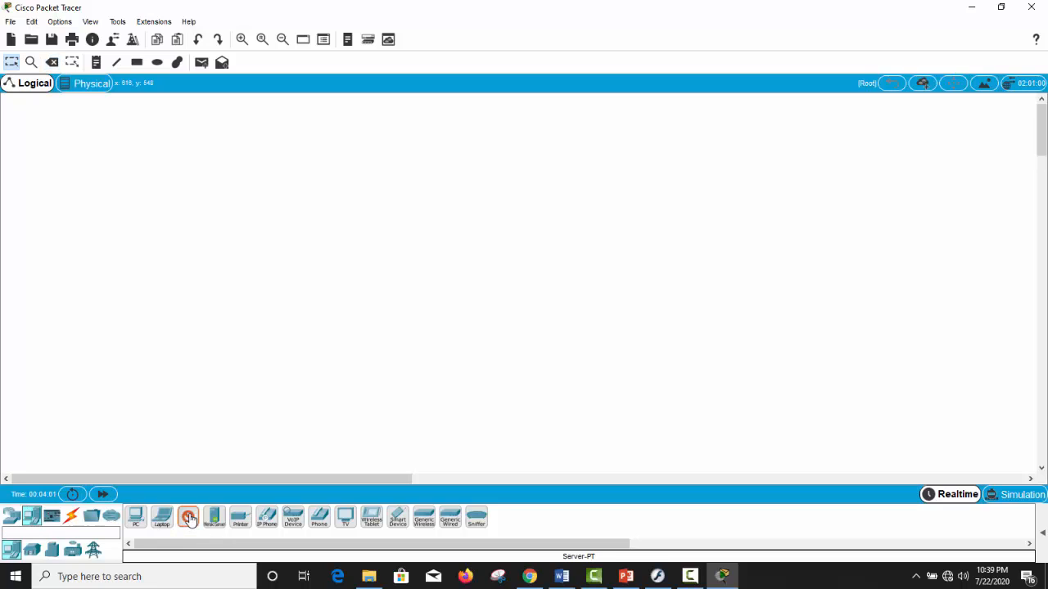
{"action": "left_click", "coordinate": [431, 151]}
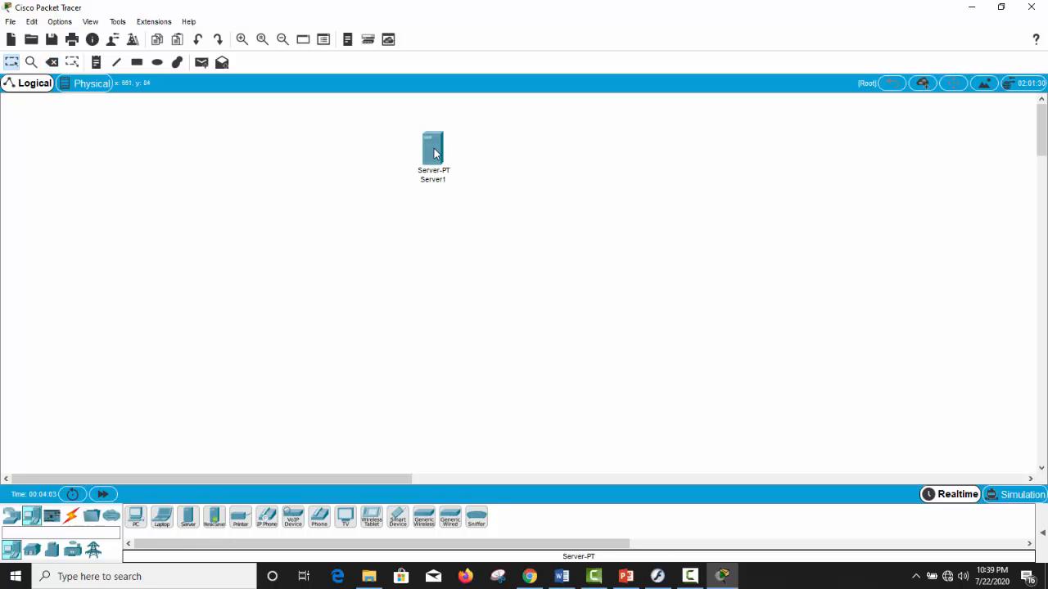
{"action": "left_click", "coordinate": [242, 40]}
{"action": "left_click", "coordinate": [241, 40]}
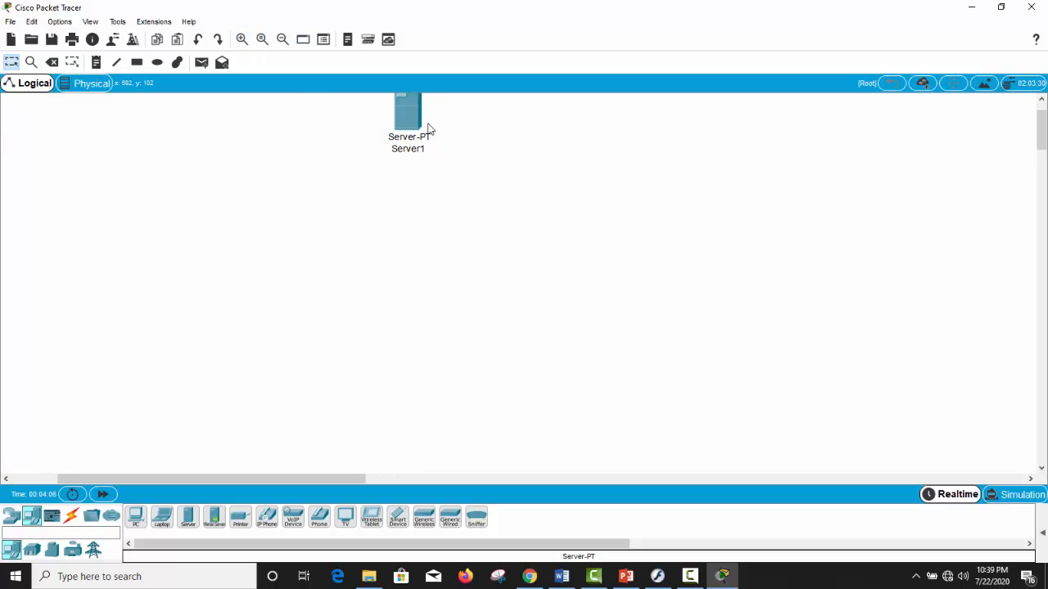
Step: Move the server slightly lower in the workspace and place three generic PCs (PC-PT) in a row beneath it
{"action": "left_click_drag", "start_coordinate": [409, 105], "coordinate": [411, 156]}
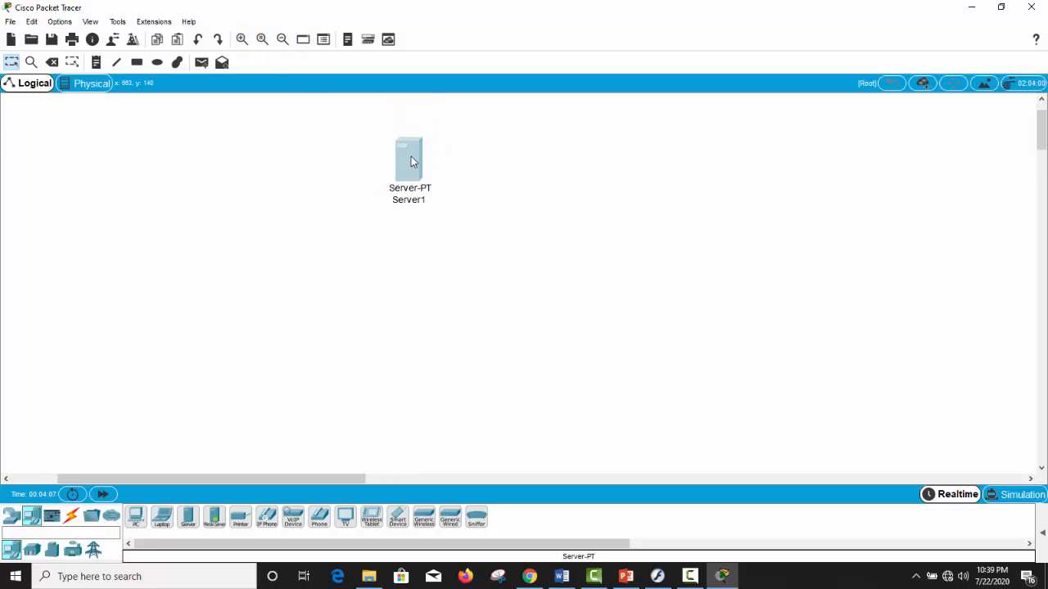
{"action": "left_click", "coordinate": [393, 290]}
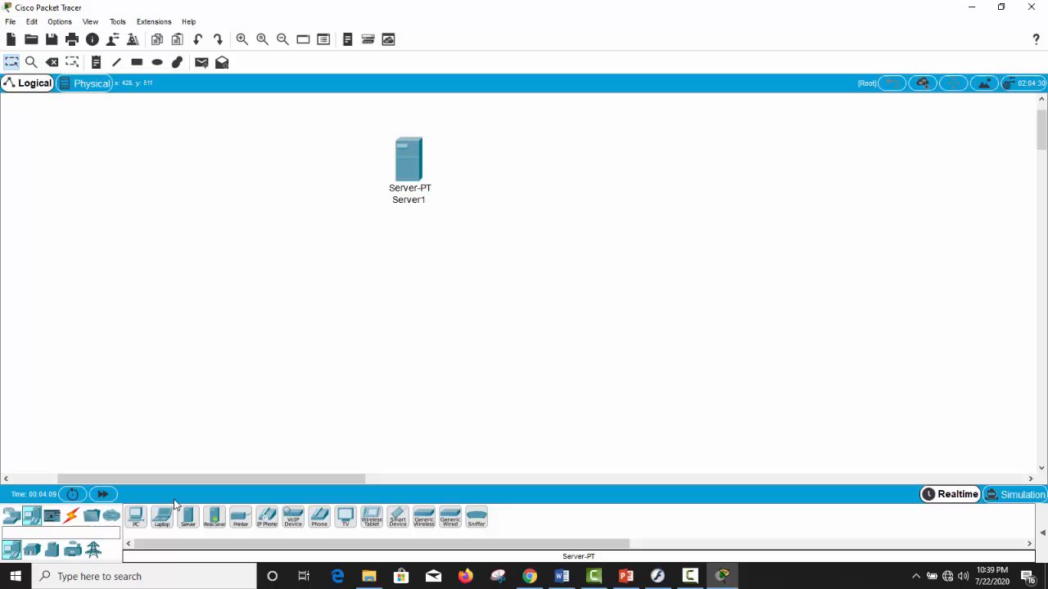
{"action": "left_click", "coordinate": [133, 524]}
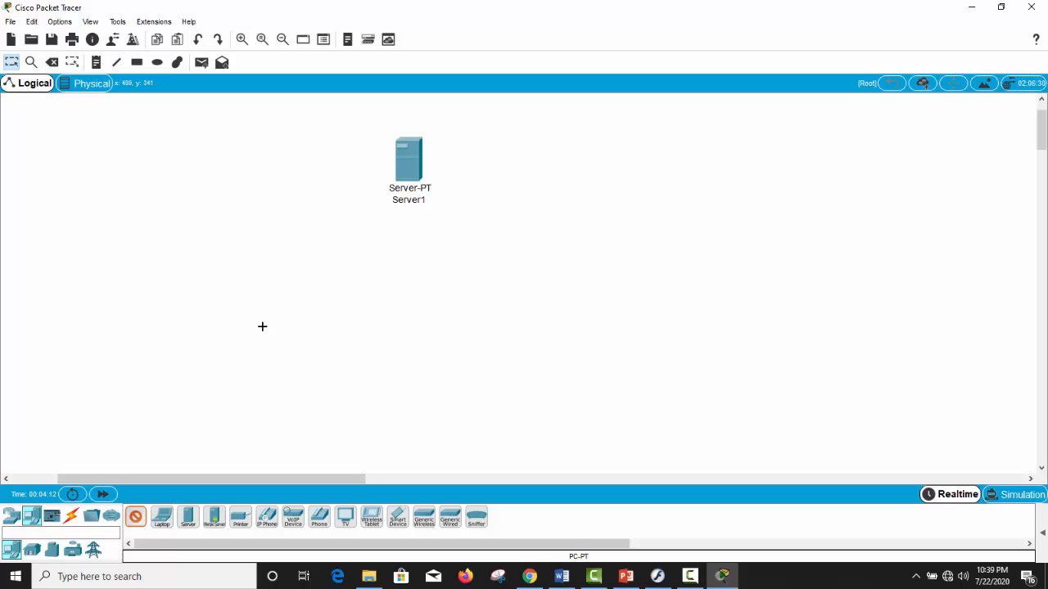
{"action": "left_click", "coordinate": [262, 328]}
{"action": "left_click", "coordinate": [143, 524]}
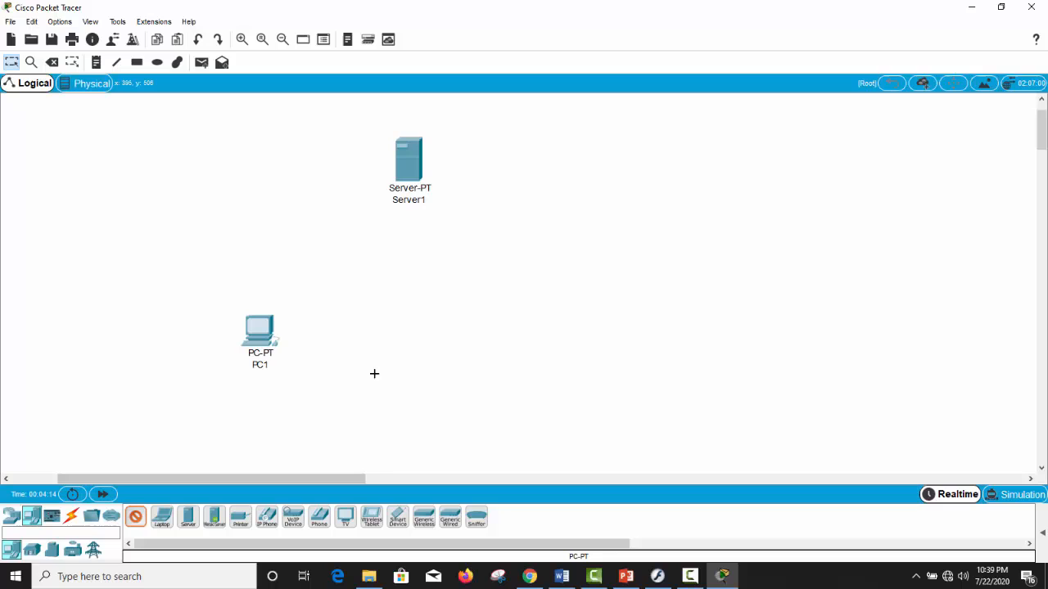
{"action": "left_click", "coordinate": [434, 335]}
{"action": "left_click", "coordinate": [138, 522]}
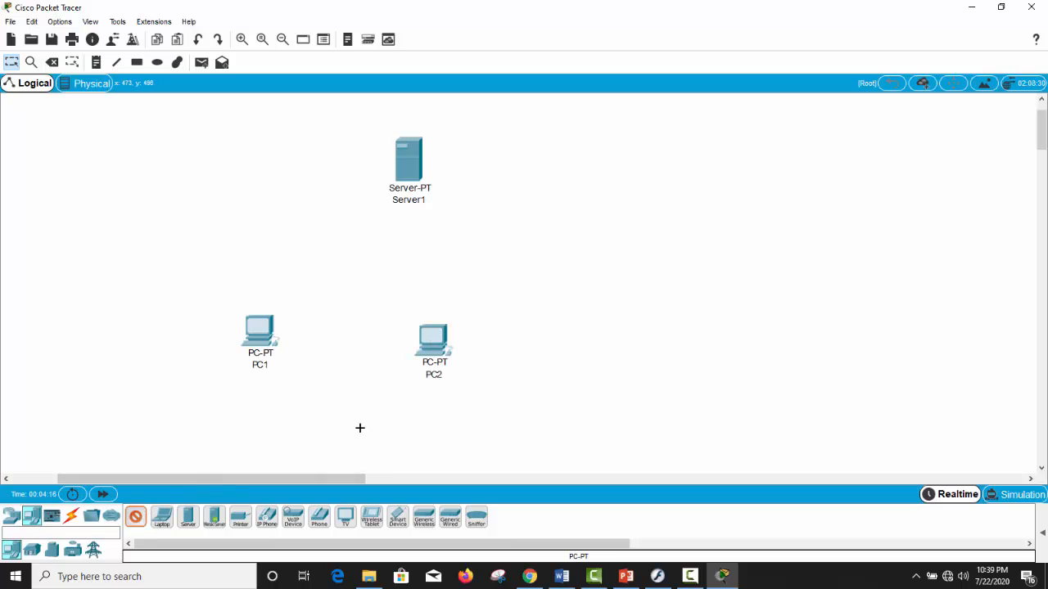
{"action": "left_click", "coordinate": [577, 335]}
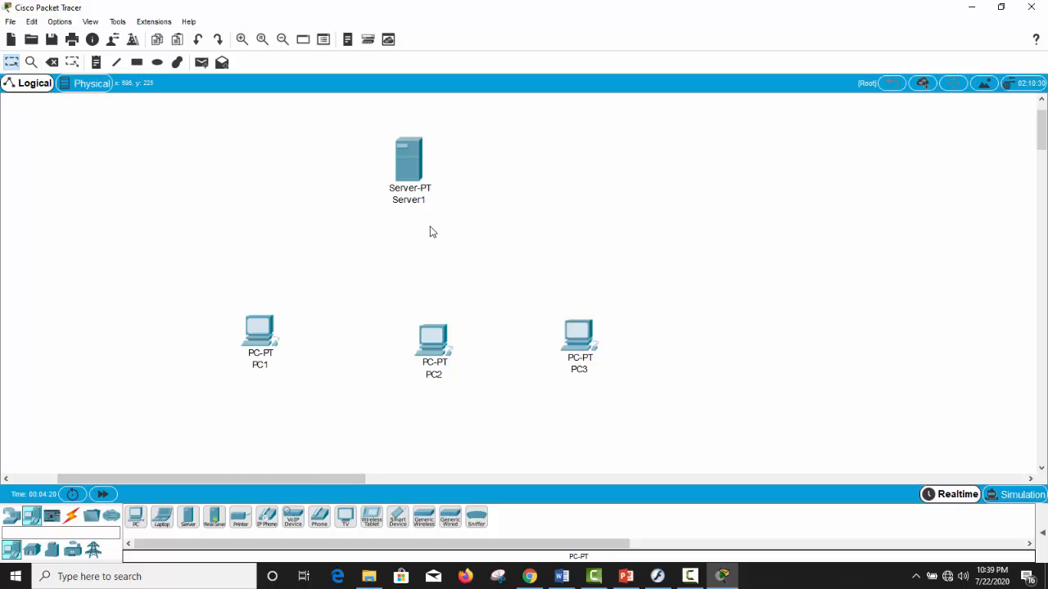
Step: Place a 2960-24TT switch between the server and the row of PCs
{"action": "left_click", "coordinate": [12, 515]}
{"action": "left_click", "coordinate": [32, 550]}
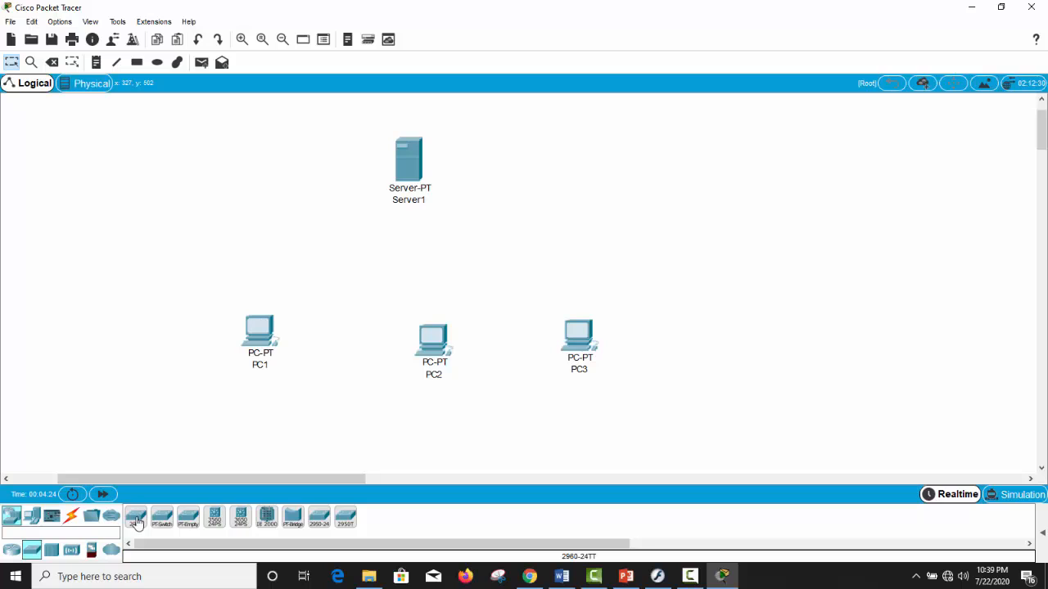
{"action": "left_click", "coordinate": [135, 516]}
{"action": "left_click", "coordinate": [414, 255]}
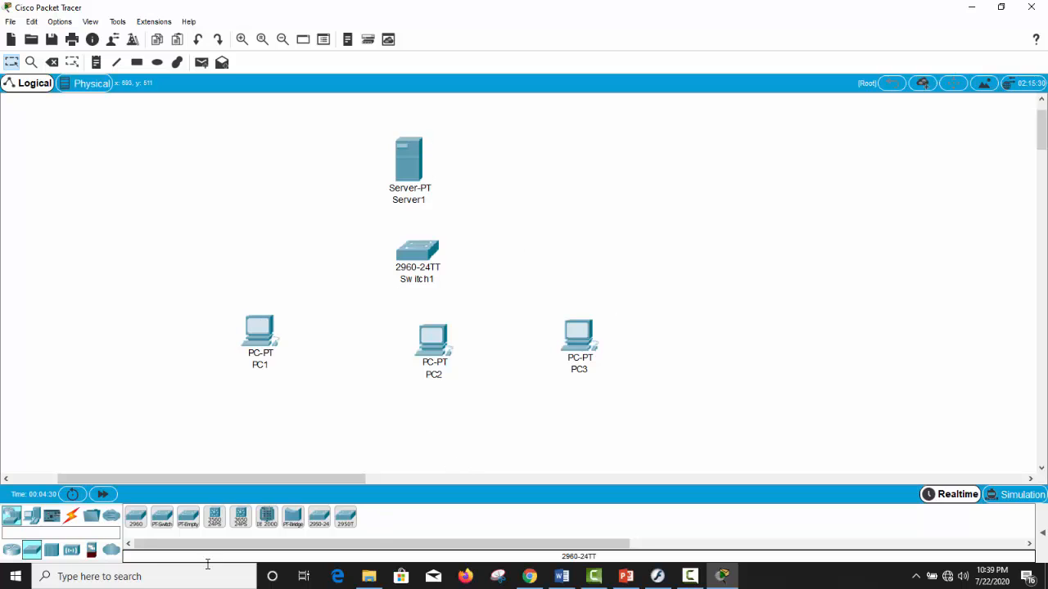
Step: Show the available connection types, examining the Console and Copper Straight-Through cables
{"action": "left_click", "coordinate": [73, 518]}
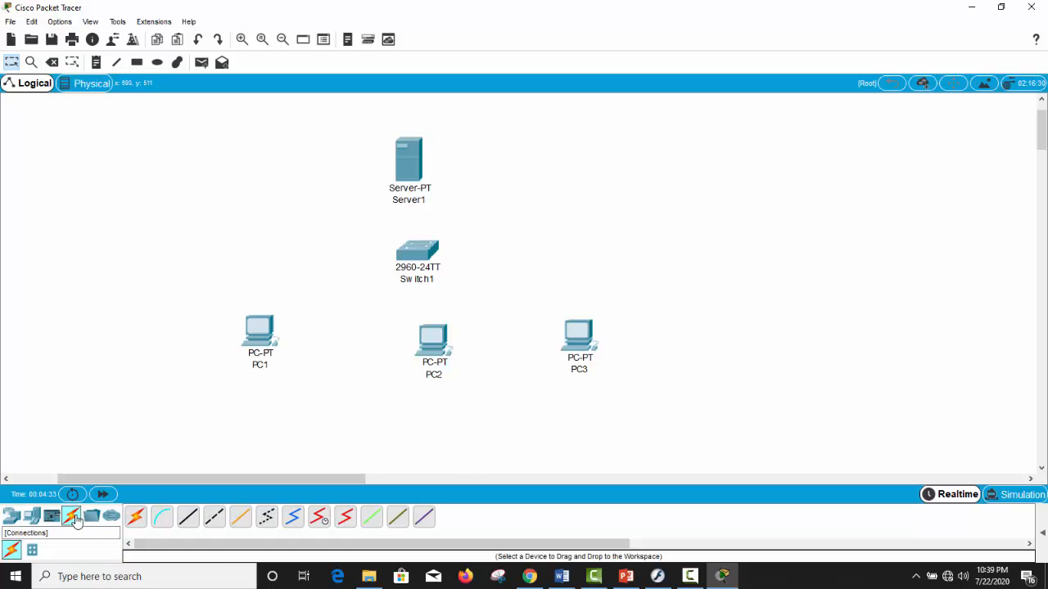
{"action": "left_click", "coordinate": [186, 525]}
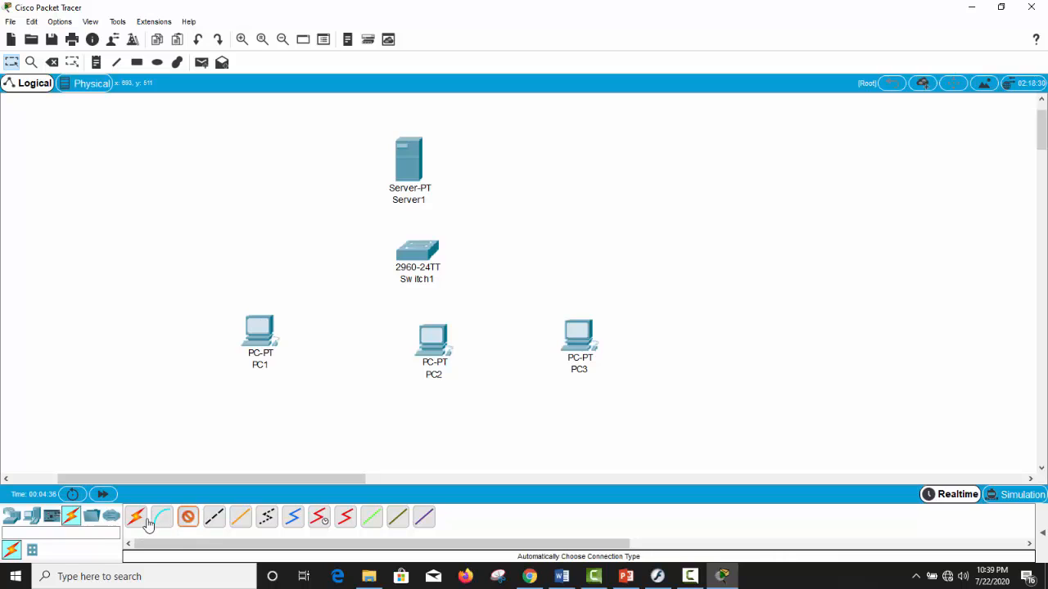
{"action": "left_click", "coordinate": [183, 522]}
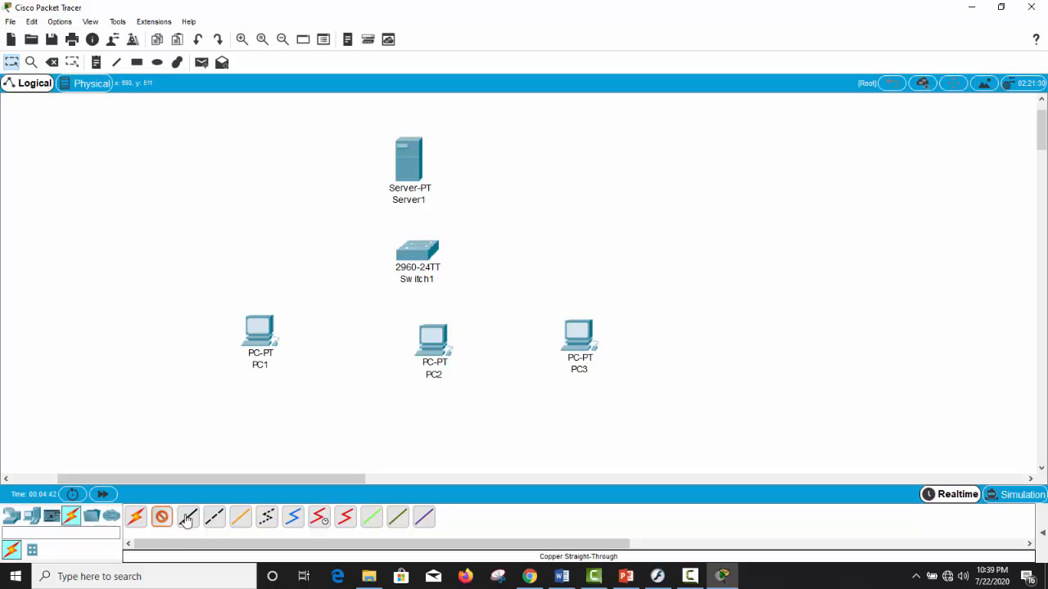
{"action": "left_click", "coordinate": [186, 522]}
{"action": "left_click", "coordinate": [161, 520]}
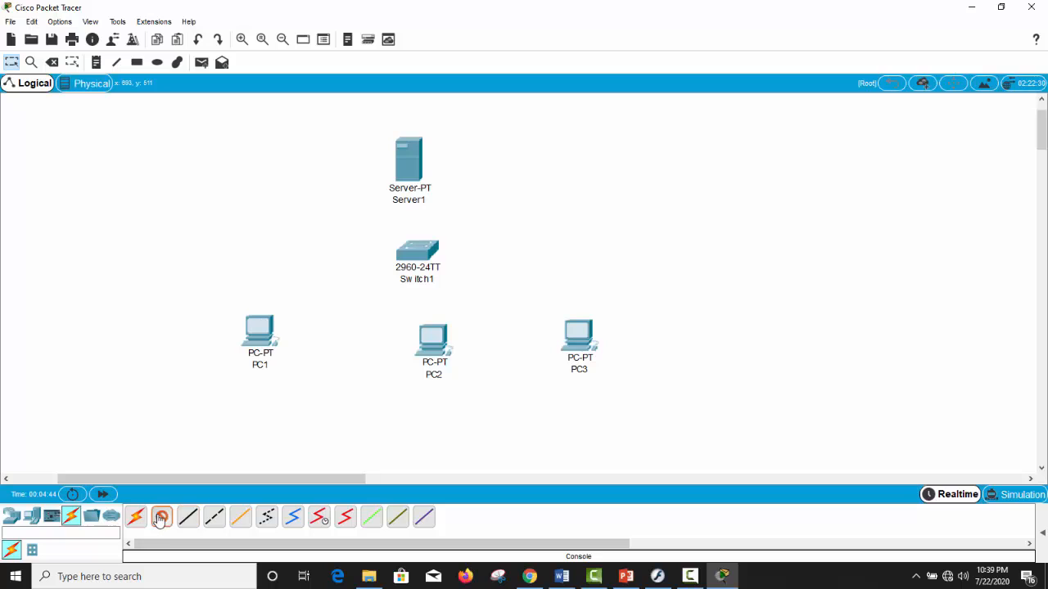
{"action": "left_click", "coordinate": [162, 517]}
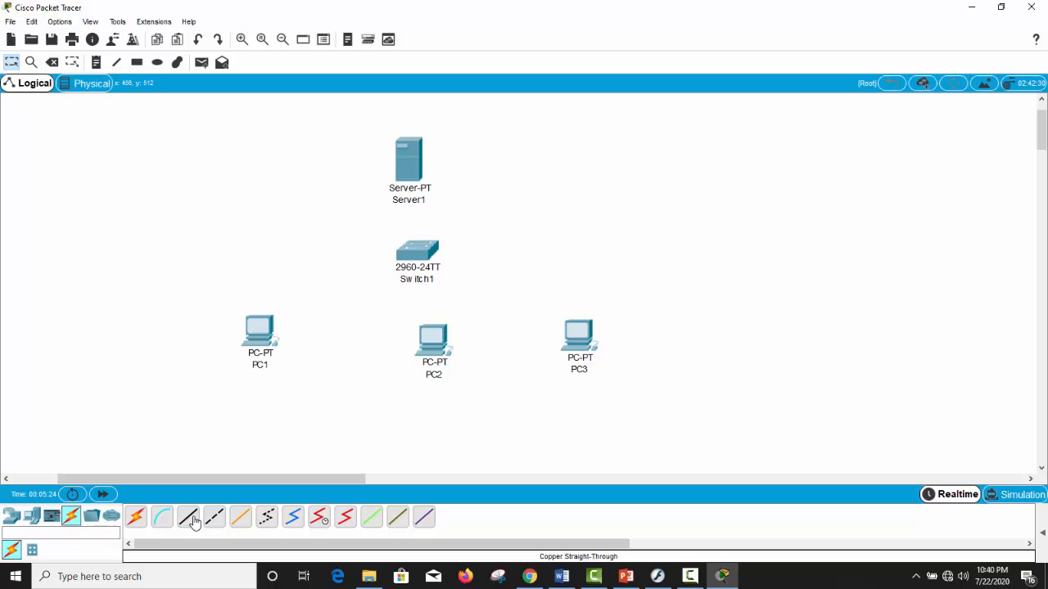
Step: Connect the server's FastEthernet0 port to the switch's FastEthernet0/1 port with a copper straight-through cable
{"action": "mouse_move", "coordinate": [416, 157]}
{"action": "left_click", "coordinate": [194, 520]}
{"action": "mouse_move", "coordinate": [433, 337]}
{"action": "left_click", "coordinate": [193, 514]}
{"action": "mouse_move", "coordinate": [413, 252]}
{"action": "left_click", "coordinate": [413, 166]}
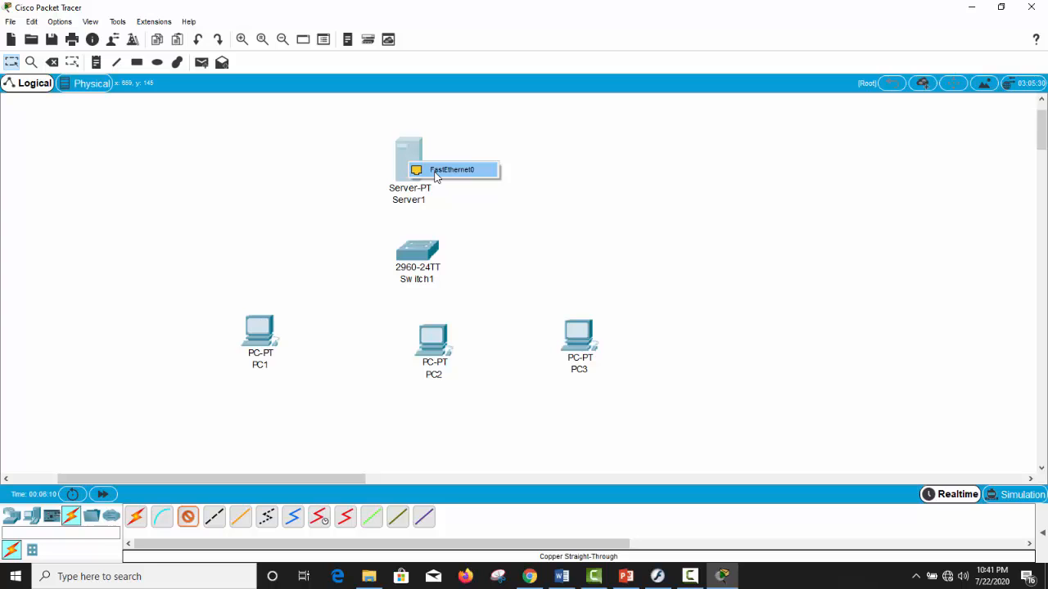
{"action": "left_click", "coordinate": [435, 176]}
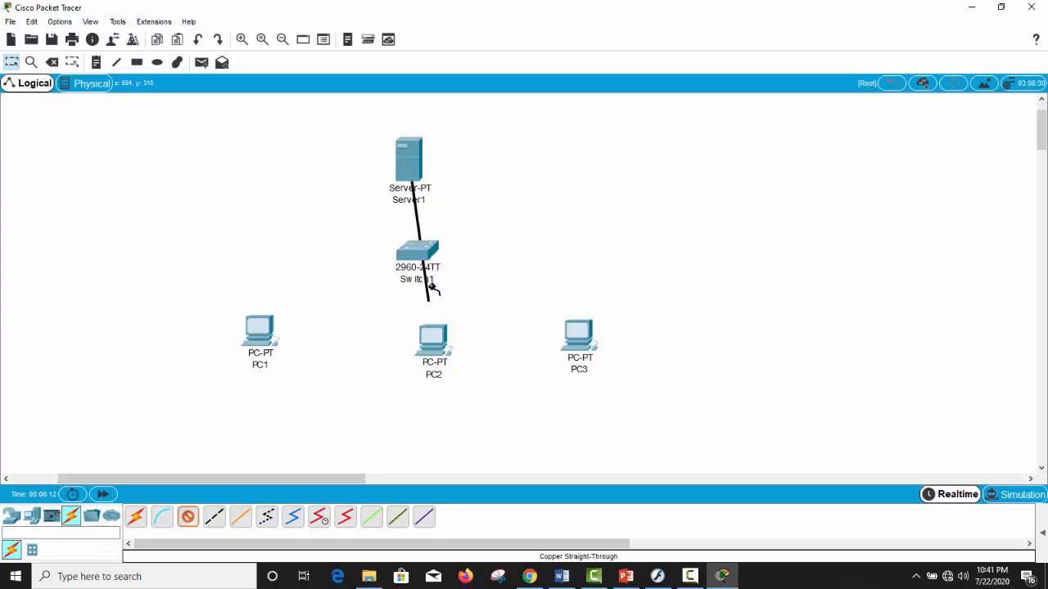
{"action": "left_click", "coordinate": [419, 250]}
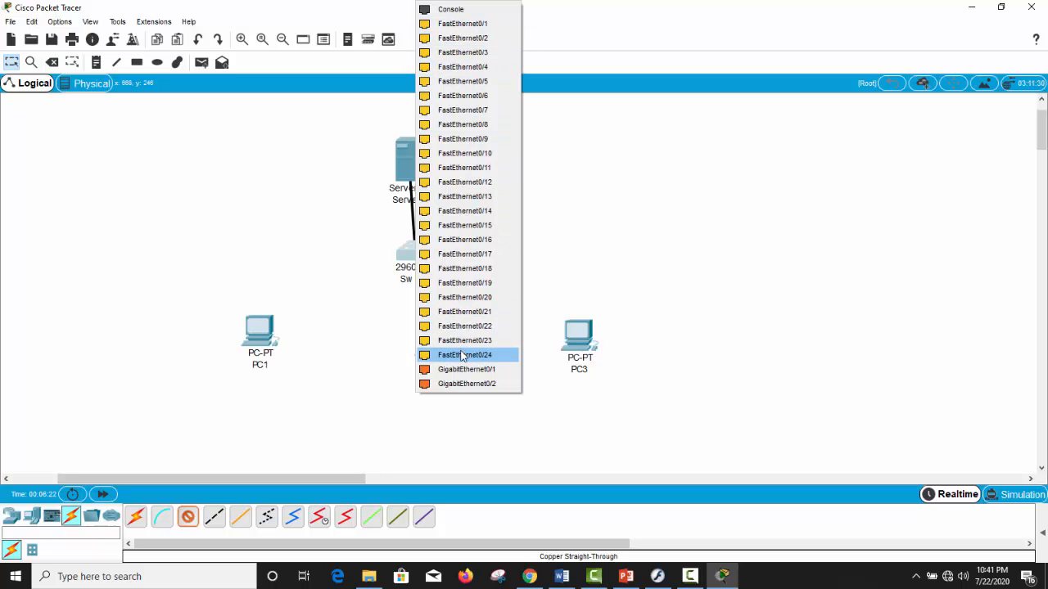
{"action": "left_click", "coordinate": [455, 27]}
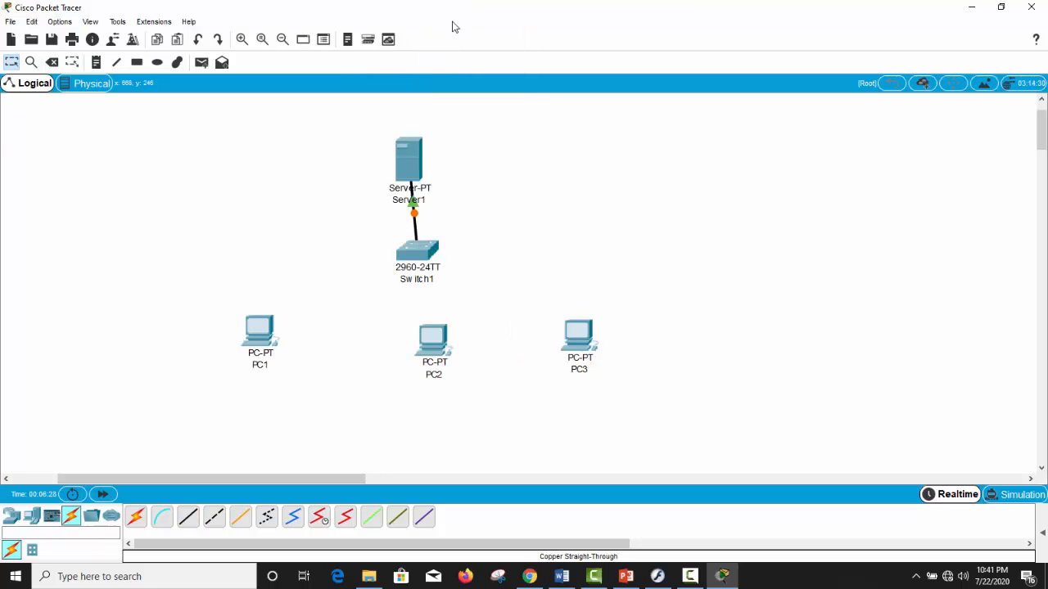
Step: Reposition the switch and PC2 so they line up vertically below the server
{"action": "left_click_drag", "start_coordinate": [441, 255], "coordinate": [415, 271]}
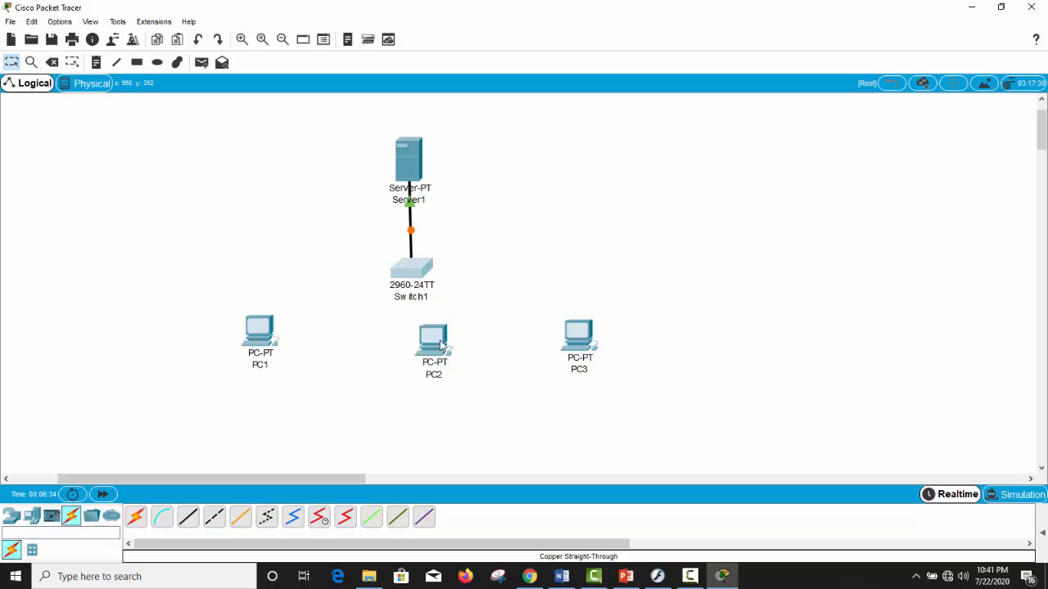
{"action": "left_click_drag", "start_coordinate": [444, 347], "coordinate": [415, 373]}
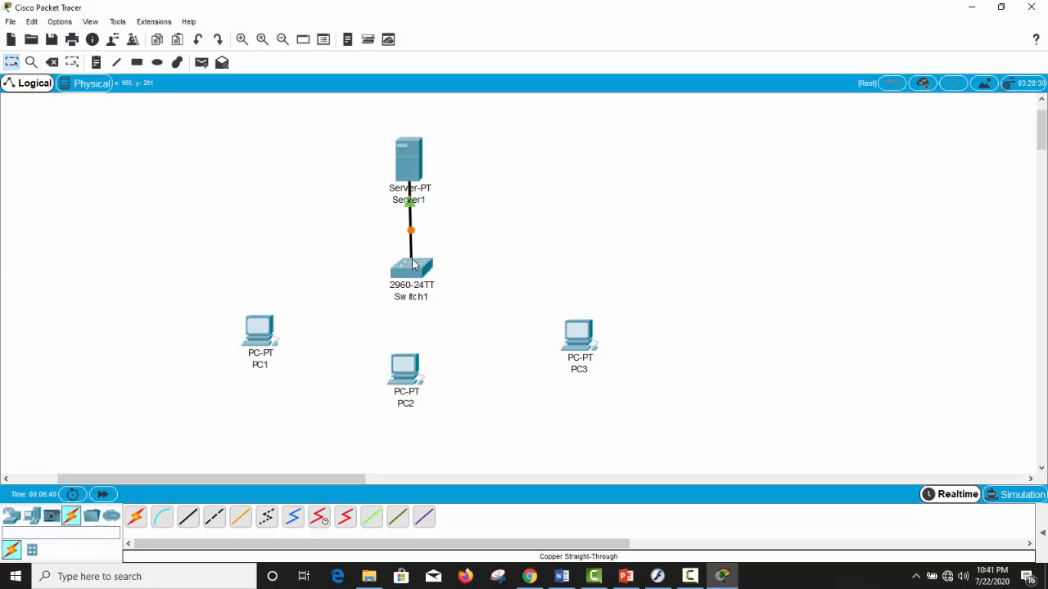
Step: Try a copper straight-through link between the FastEthernet0 ports of PC1 and PC2, and delete that cable
{"action": "left_click", "coordinate": [187, 516]}
{"action": "left_click", "coordinate": [259, 334]}
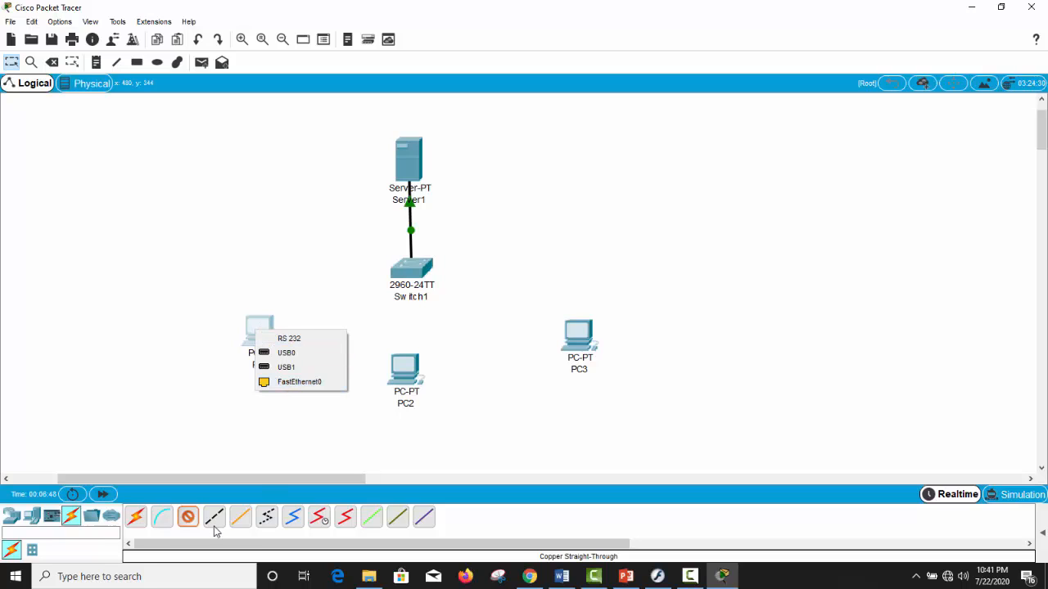
{"action": "left_click", "coordinate": [288, 386]}
{"action": "left_click", "coordinate": [405, 381]}
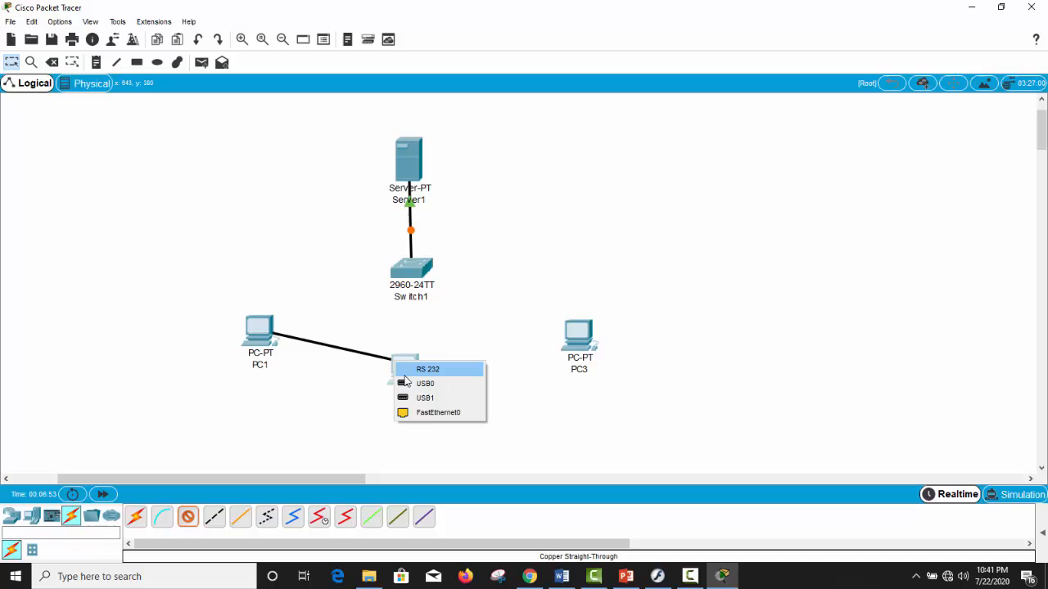
{"action": "left_click", "coordinate": [438, 412]}
{"action": "left_click_drag", "start_coordinate": [404, 367], "coordinate": [463, 354]}
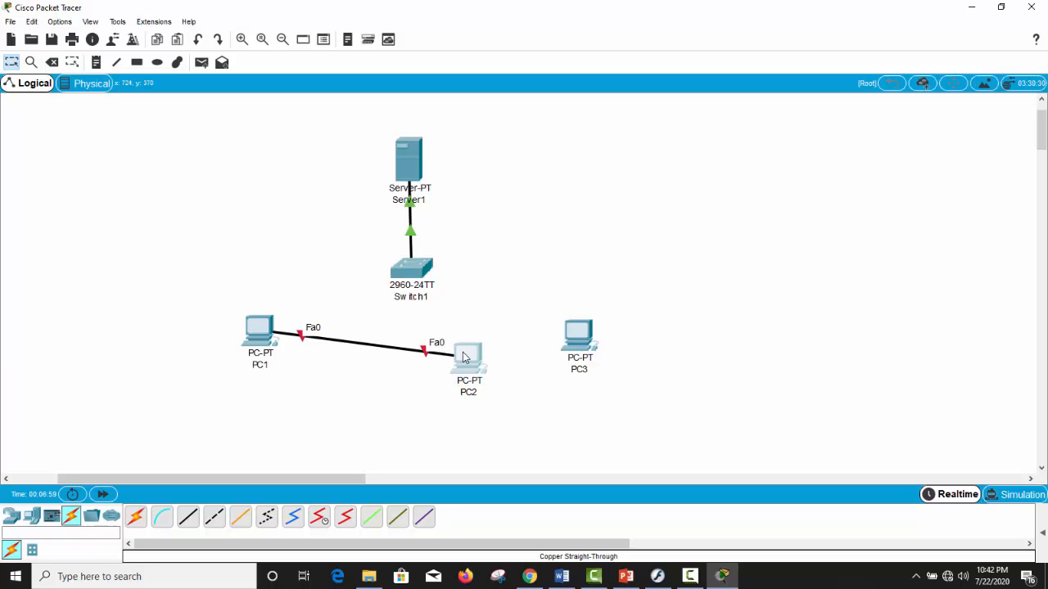
{"action": "left_click_drag", "start_coordinate": [465, 358], "coordinate": [414, 361]}
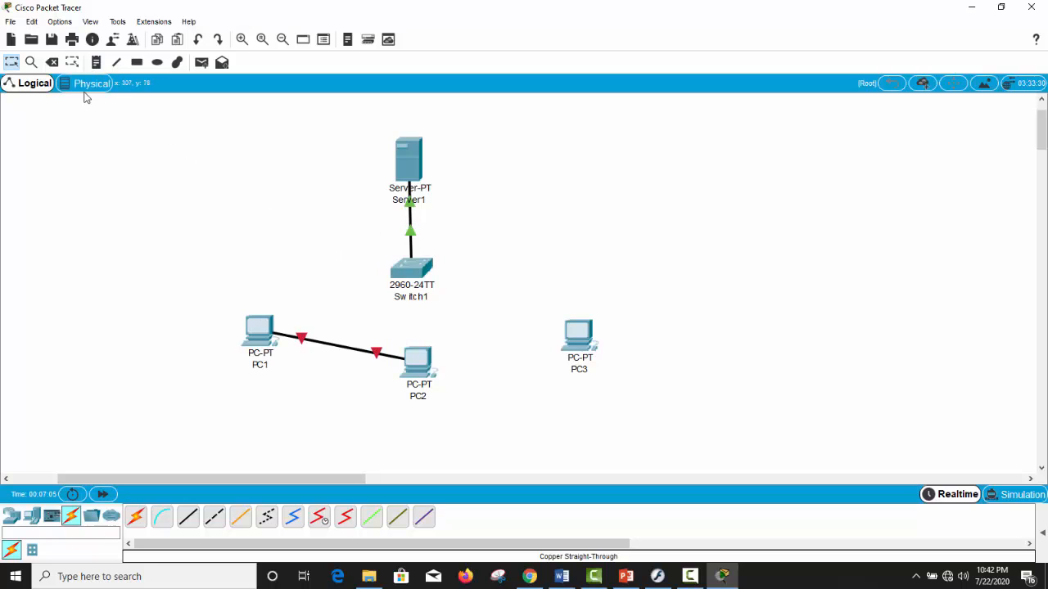
{"action": "left_click", "coordinate": [52, 62]}
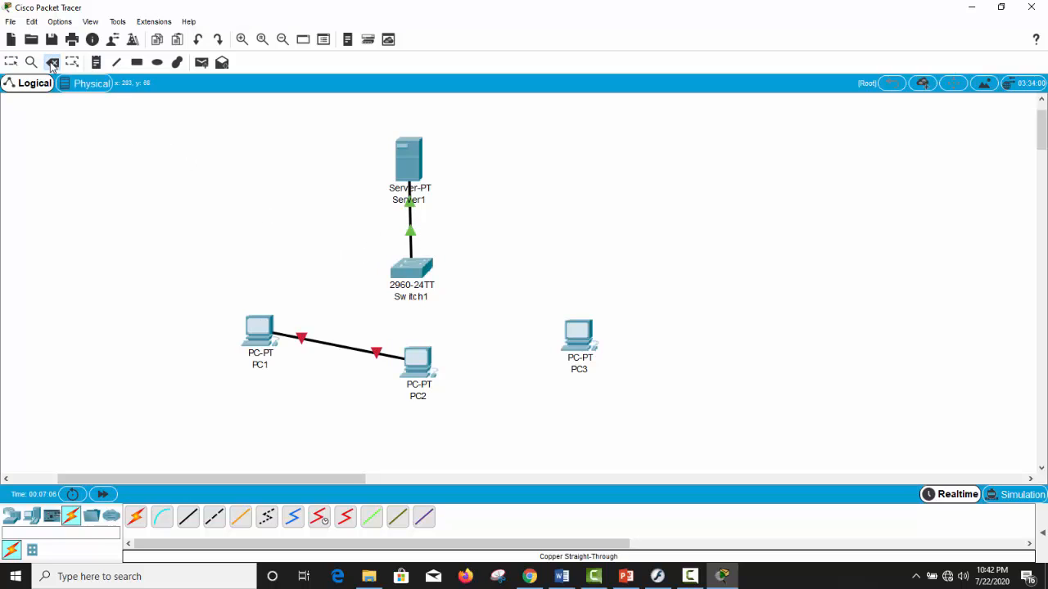
{"action": "left_click", "coordinate": [314, 342]}
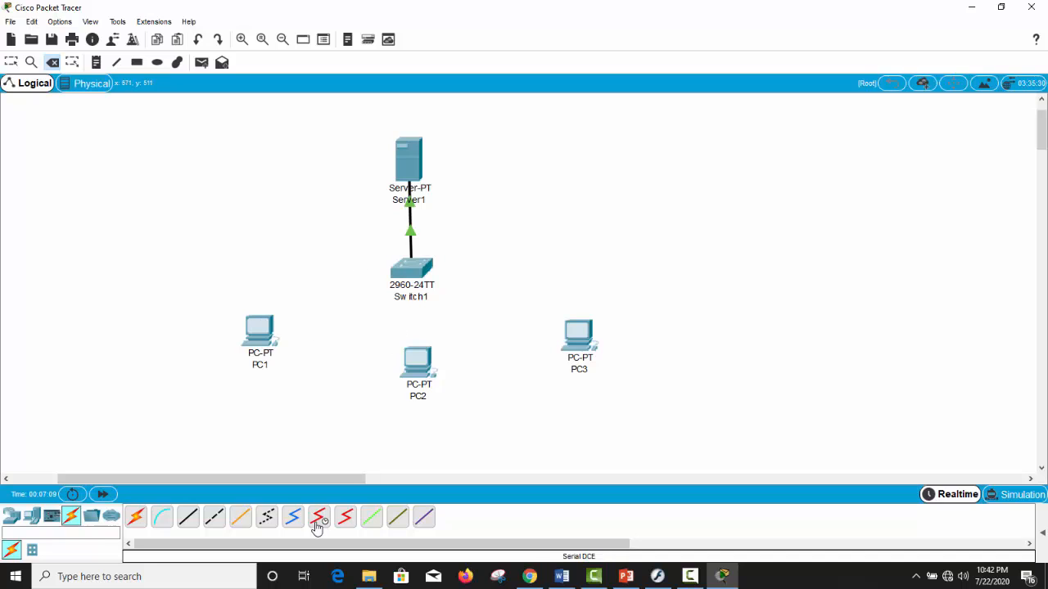
Step: Try a copper cross-over link between the FastEthernet0 ports of PC2 and PC3, and delete that cable
{"action": "left_click", "coordinate": [214, 517]}
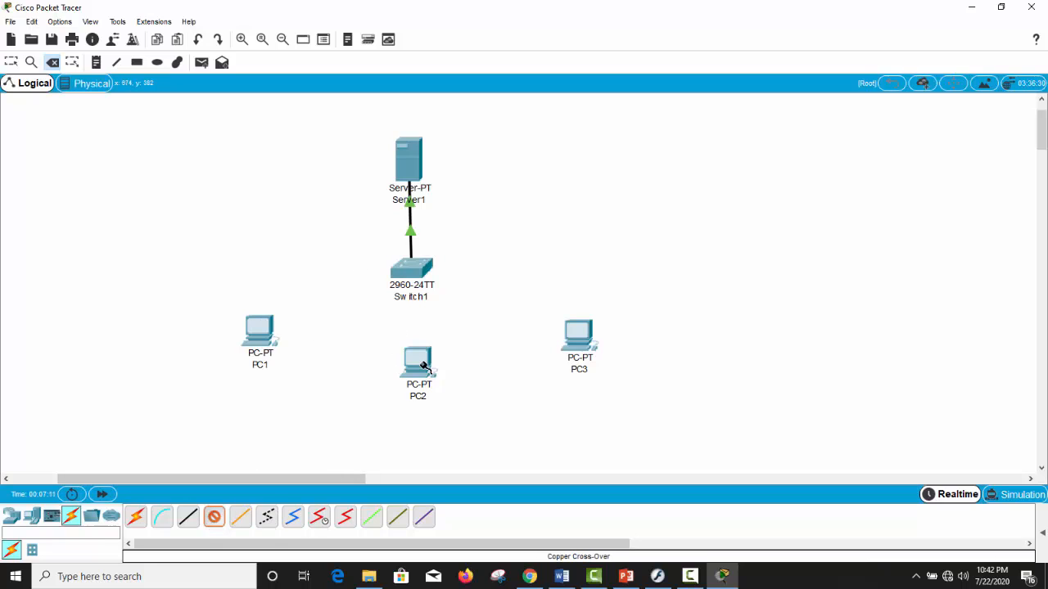
{"action": "left_click", "coordinate": [423, 365]}
{"action": "left_click", "coordinate": [442, 414]}
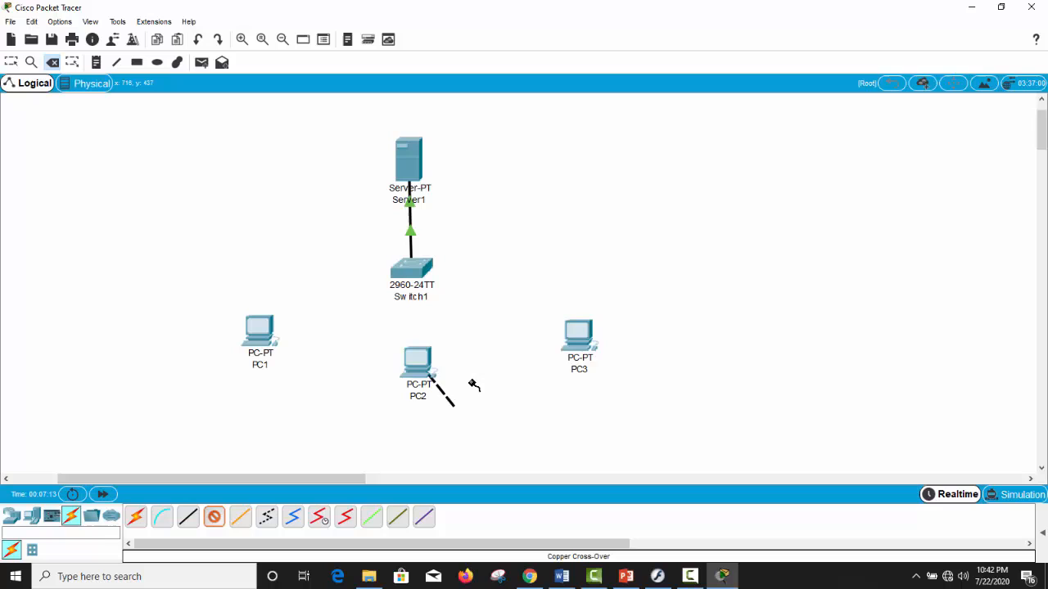
{"action": "left_click", "coordinate": [586, 337]}
{"action": "left_click", "coordinate": [626, 383]}
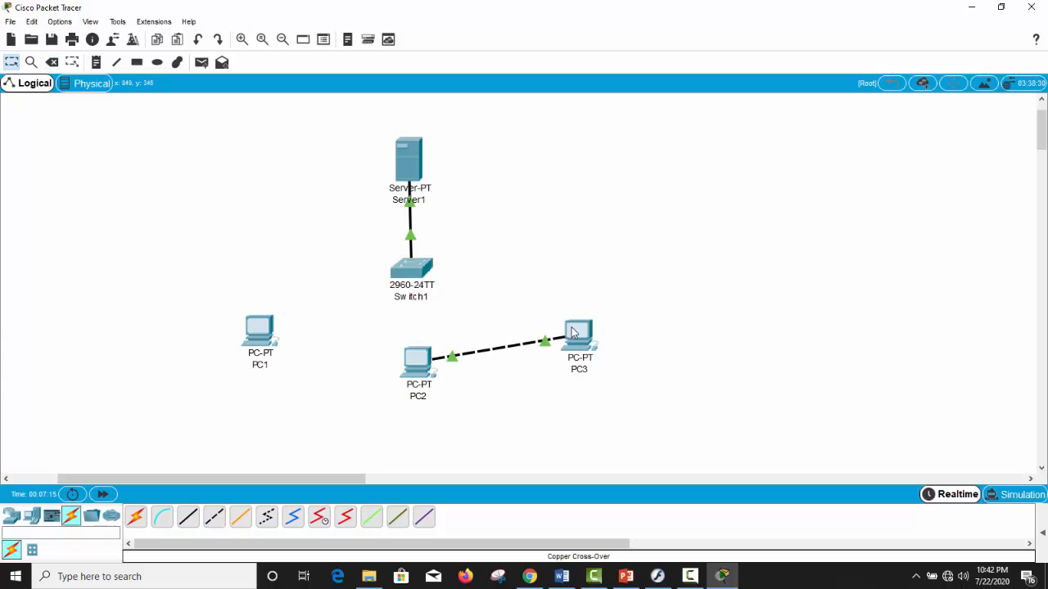
{"action": "mouse_move", "coordinate": [573, 331]}
{"action": "left_mouse_down"}
{"action": "mouse_move", "coordinate": [575, 358]}
{"action": "mouse_move", "coordinate": [574, 342]}
{"action": "left_mouse_up"}
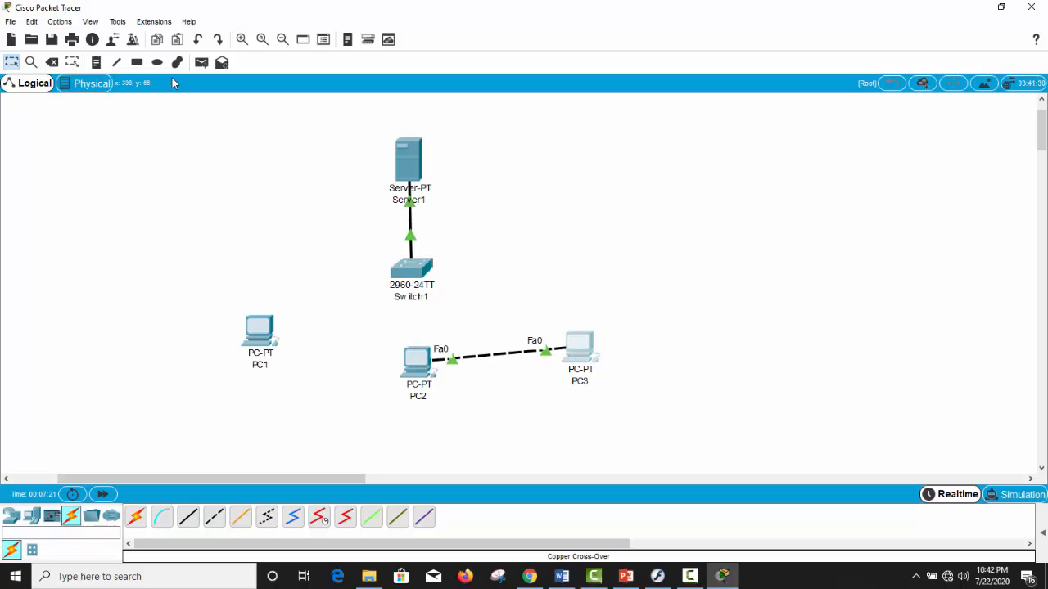
{"action": "left_click", "coordinate": [51, 62]}
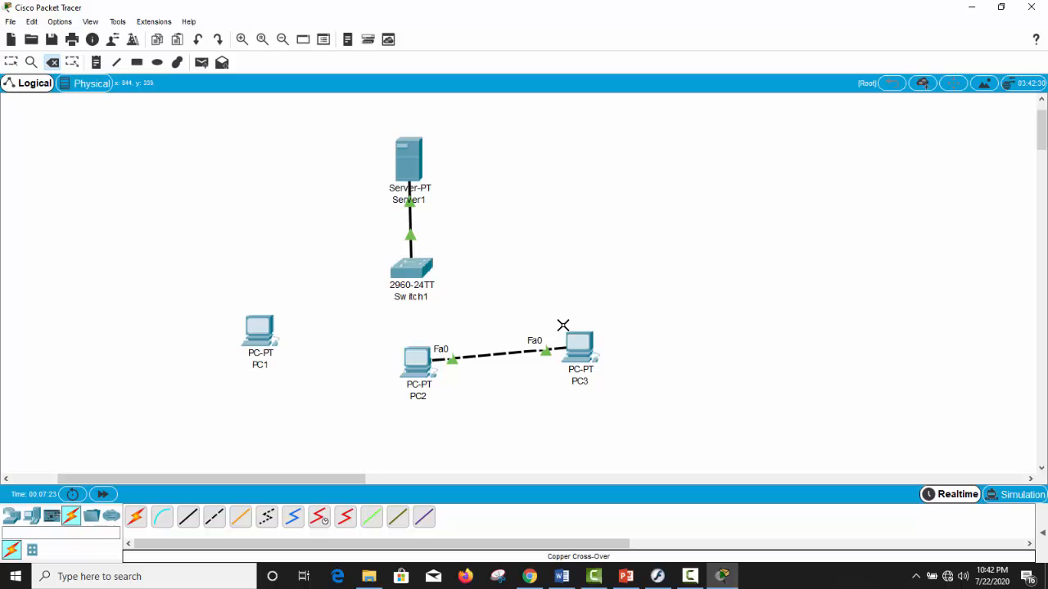
{"action": "left_click", "coordinate": [500, 354]}
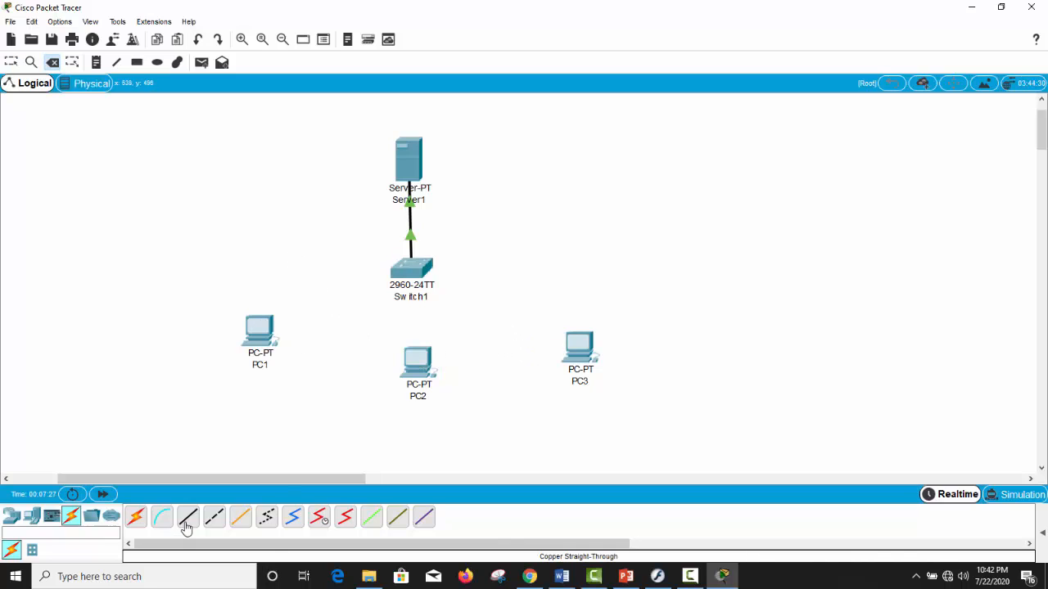
Step: Connect the switch's FastEthernet0/3 port to PC1's FastEthernet0 port with a copper straight-through cable
{"action": "left_click", "coordinate": [187, 520]}
{"action": "left_click", "coordinate": [415, 268]}
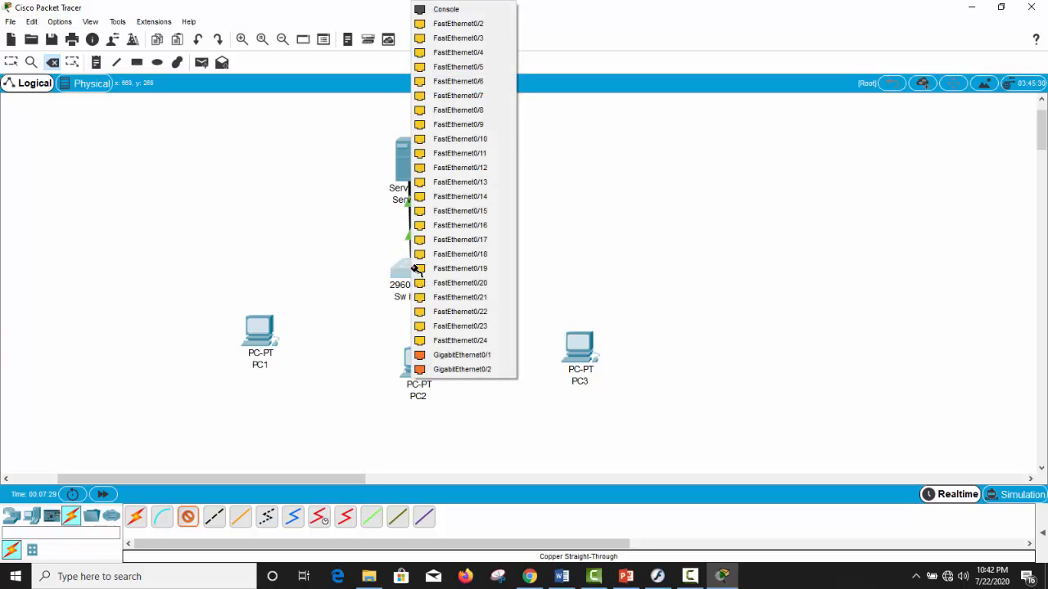
{"action": "left_click", "coordinate": [446, 37]}
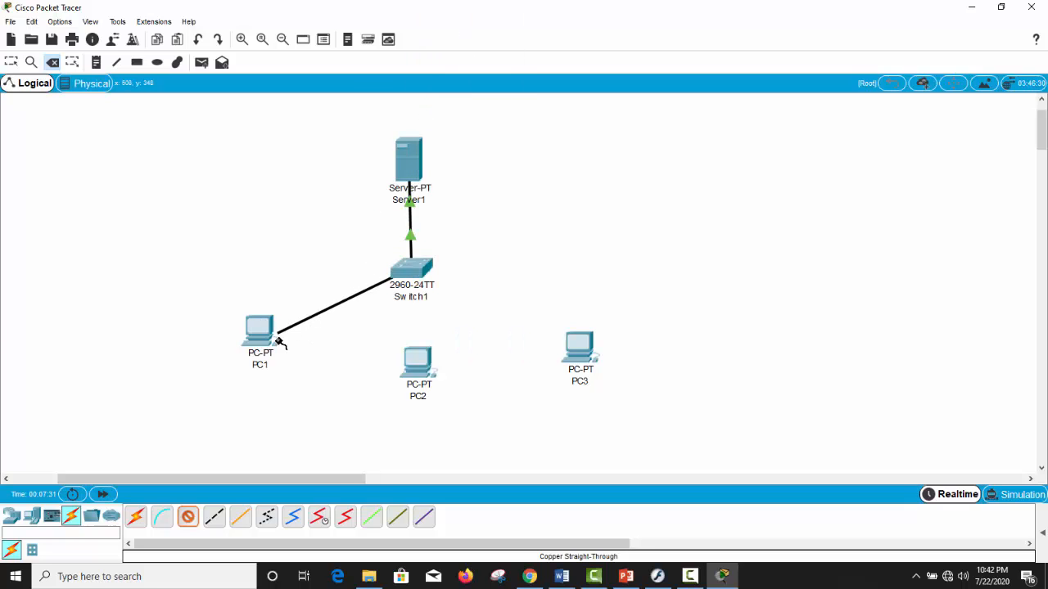
{"action": "left_click", "coordinate": [259, 332]}
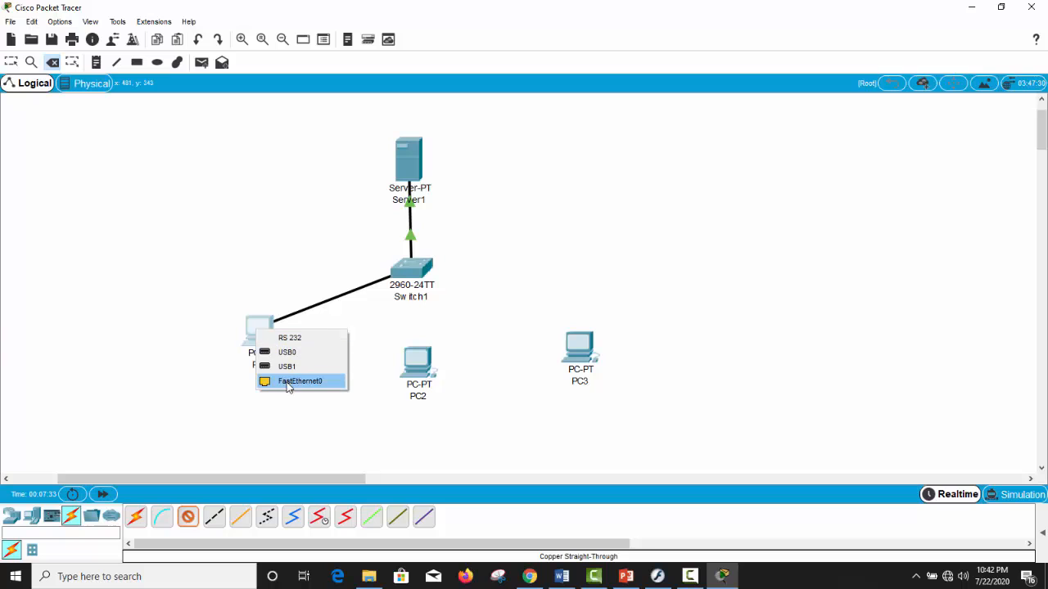
{"action": "left_click", "coordinate": [286, 381]}
Step: Connect the switch's FastEthernet0/3 port to PC2's FastEthernet0 port with a copper straight-through cable
{"action": "left_click", "coordinate": [189, 517]}
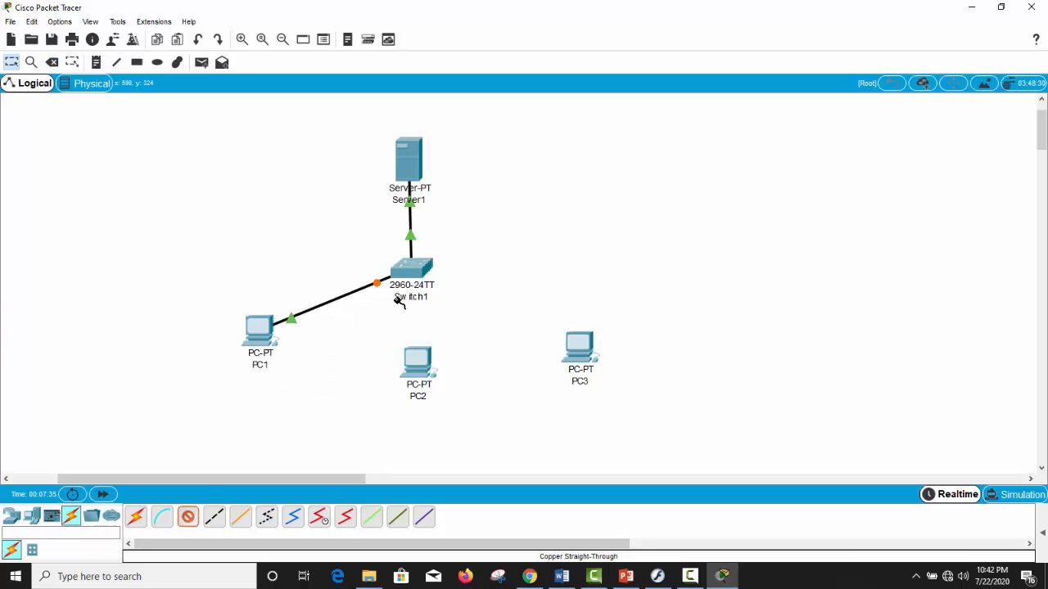
{"action": "left_click", "coordinate": [413, 268]}
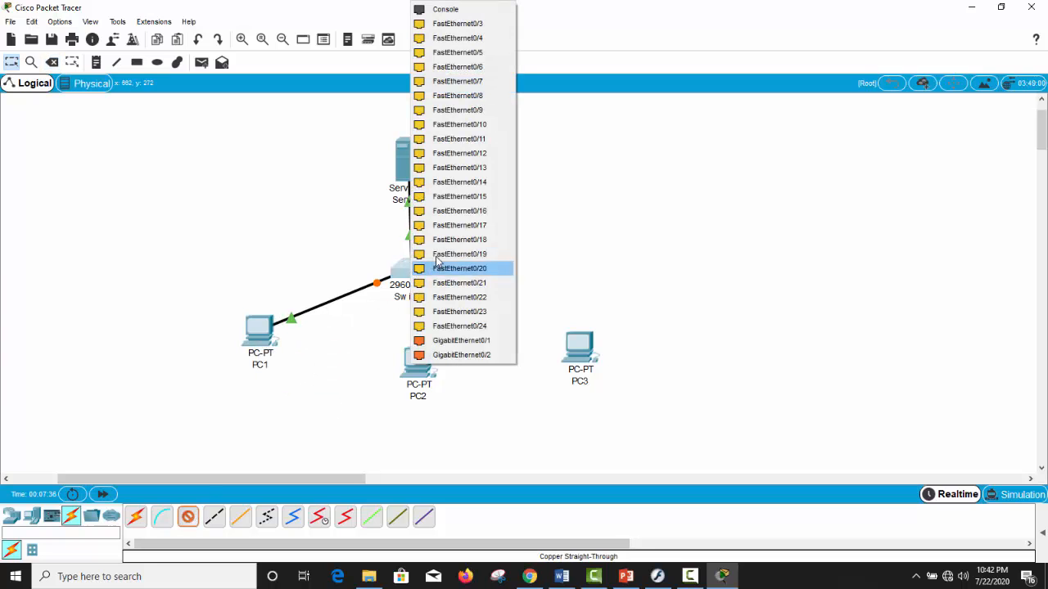
{"action": "left_click", "coordinate": [455, 24]}
{"action": "left_click", "coordinate": [424, 360]}
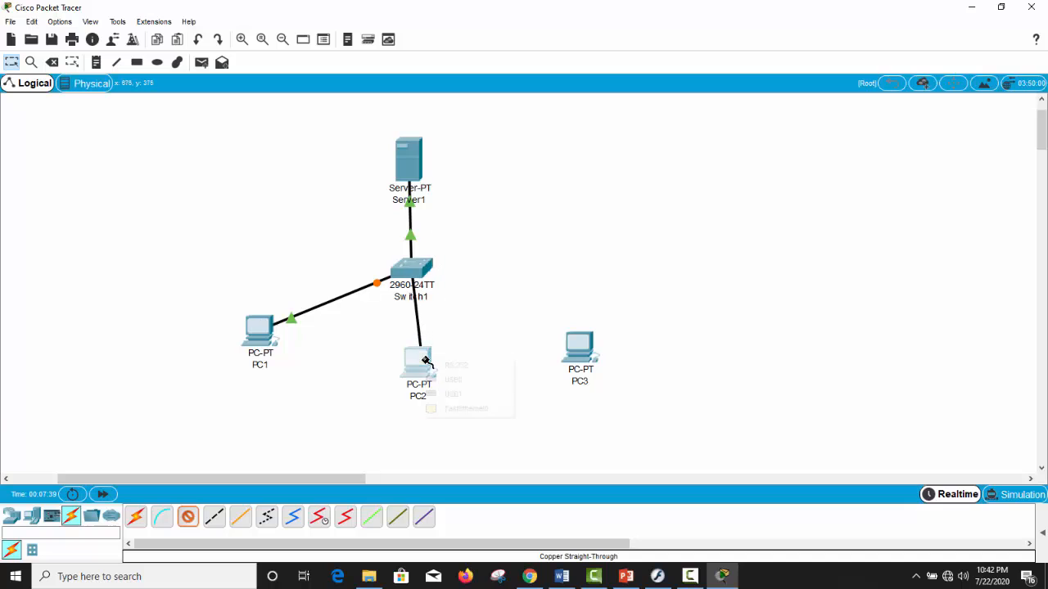
{"action": "left_click", "coordinate": [455, 408]}
Step: Connect a free FastEthernet port on the switch to PC3's FastEthernet0 port with a copper straight-through cable
{"action": "left_click", "coordinate": [188, 518]}
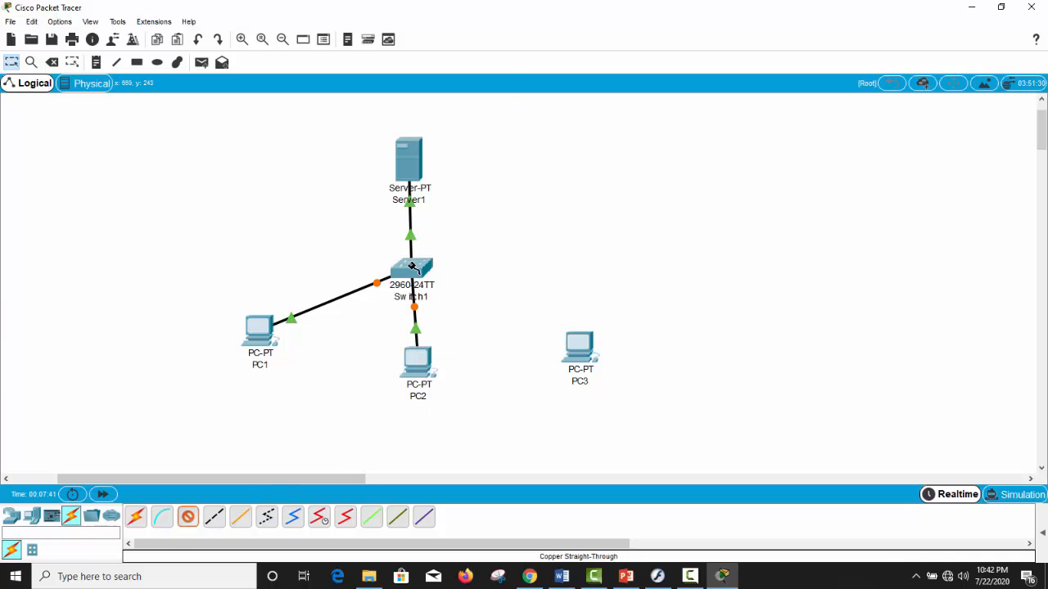
{"action": "left_click", "coordinate": [412, 268]}
{"action": "left_click", "coordinate": [455, 22]}
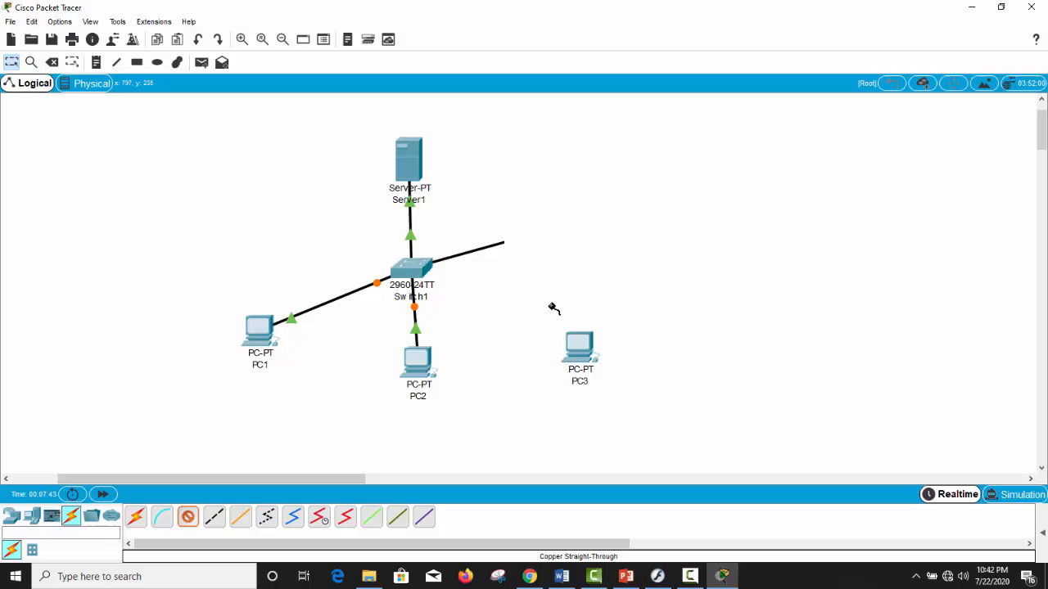
{"action": "left_click", "coordinate": [589, 345]}
{"action": "left_click", "coordinate": [598, 394]}
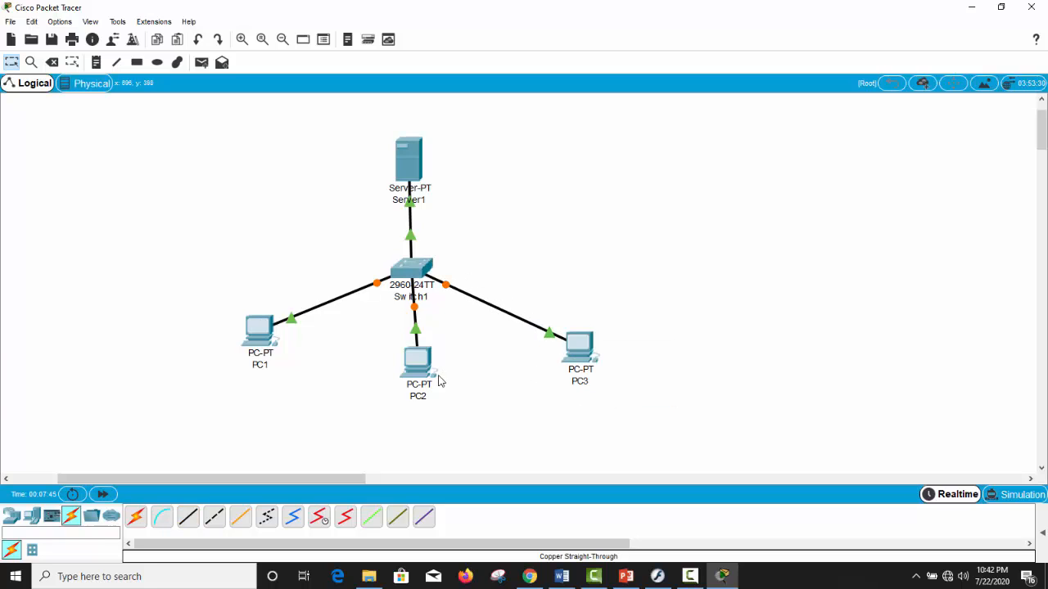
Step: Spread the three PCs out around the switch by moving PC2 lower and PC1 and PC3 slightly outward
{"action": "left_click_drag", "start_coordinate": [424, 373], "coordinate": [424, 398]}
{"action": "left_click_drag", "start_coordinate": [272, 327], "coordinate": [255, 335]}
{"action": "left_click_drag", "start_coordinate": [576, 364], "coordinate": [584, 360]}
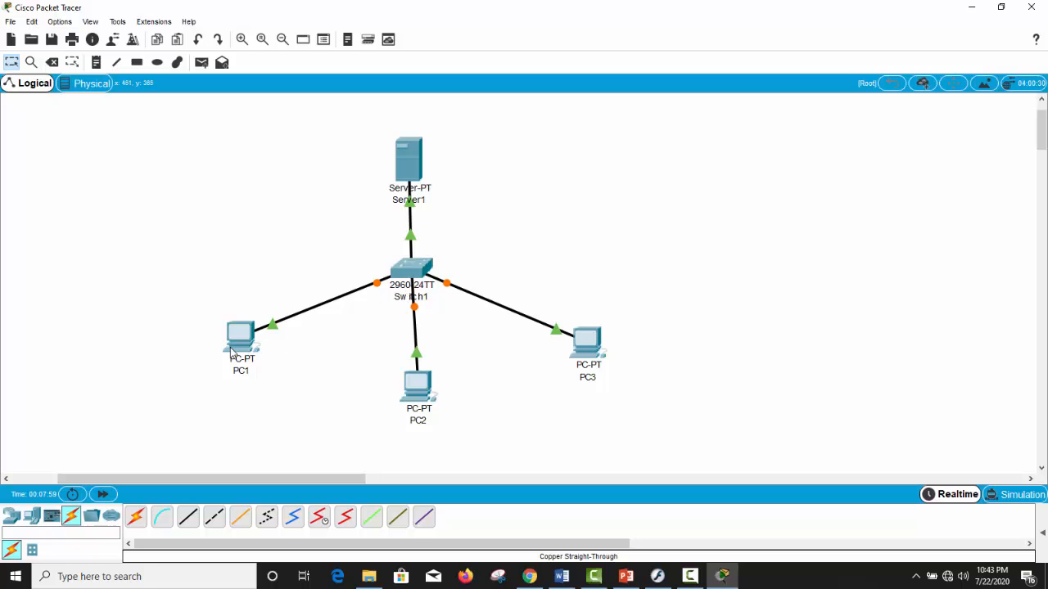
Step: Open the IP configuration of Server1 in a maximized device window
{"action": "mouse_move", "coordinate": [239, 354]}
{"action": "mouse_move", "coordinate": [393, 160]}
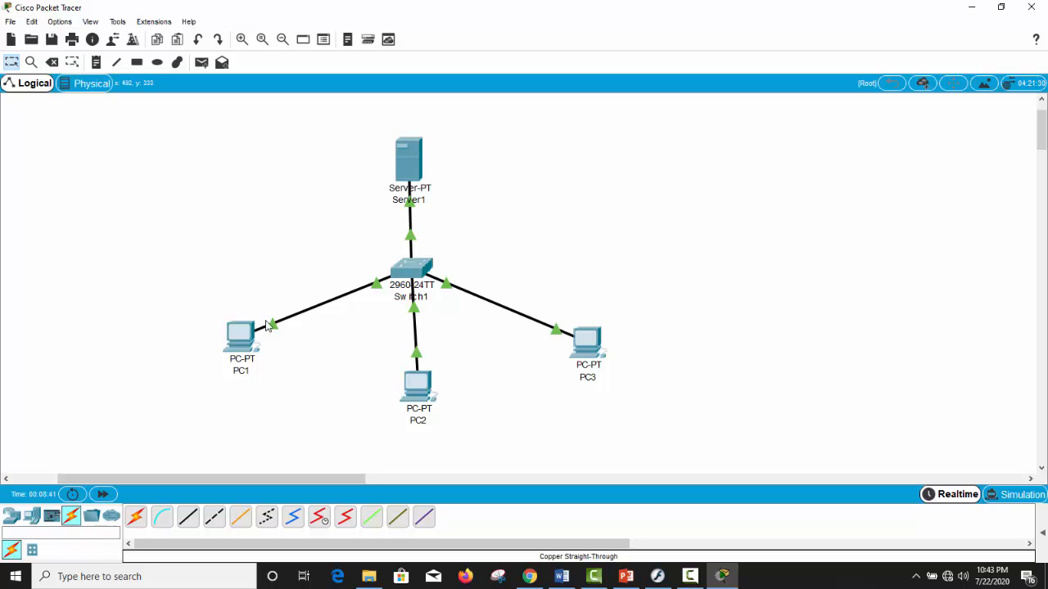
{"action": "left_click", "coordinate": [411, 166]}
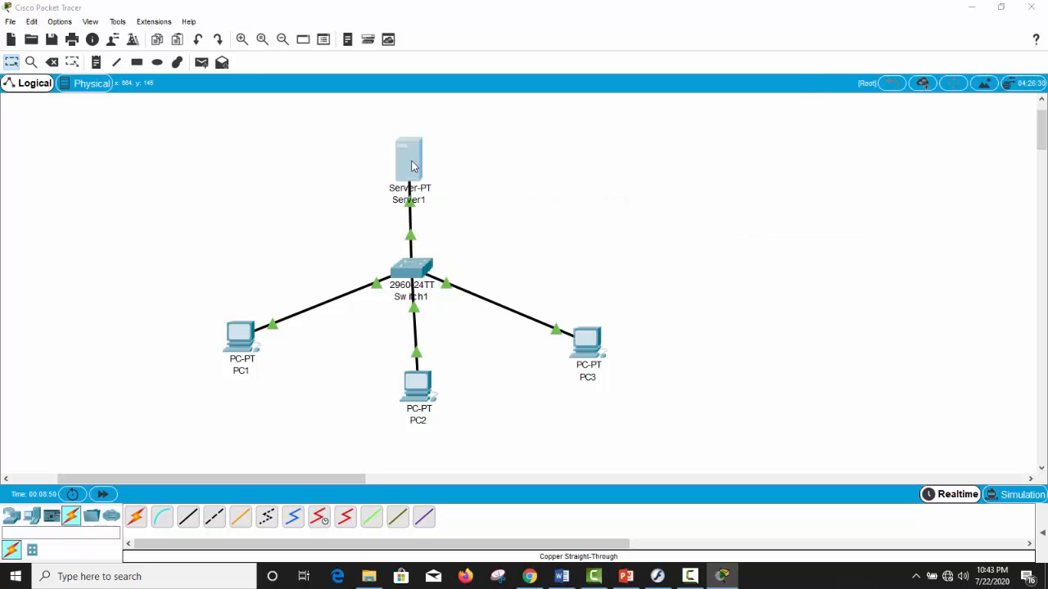
{"action": "left_click", "coordinate": [787, 75]}
{"action": "left_click", "coordinate": [412, 166]}
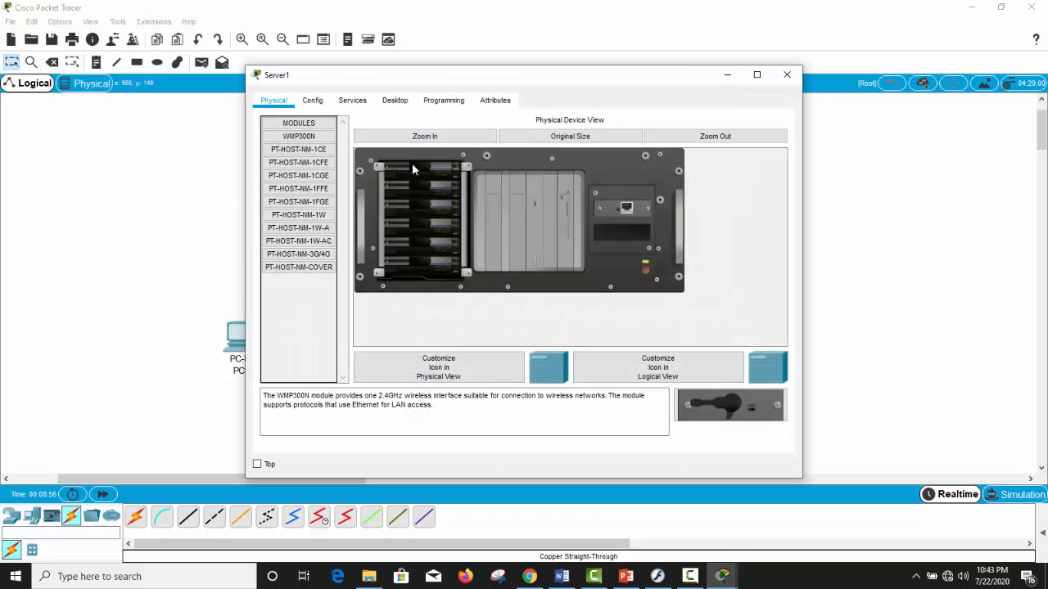
{"action": "left_click", "coordinate": [756, 75]}
{"action": "left_click", "coordinate": [254, 69]}
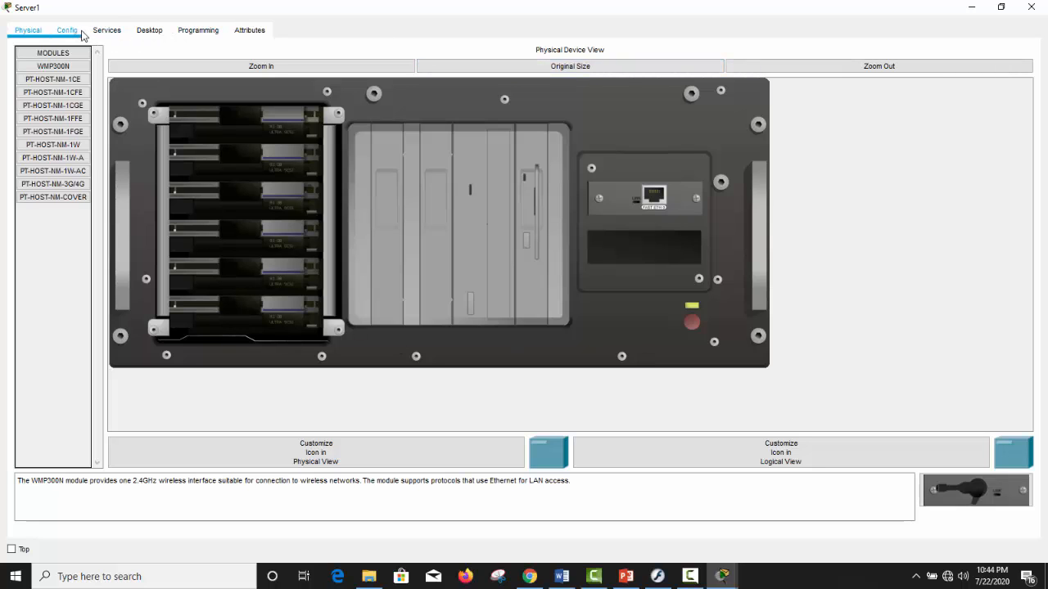
{"action": "left_click", "coordinate": [149, 30]}
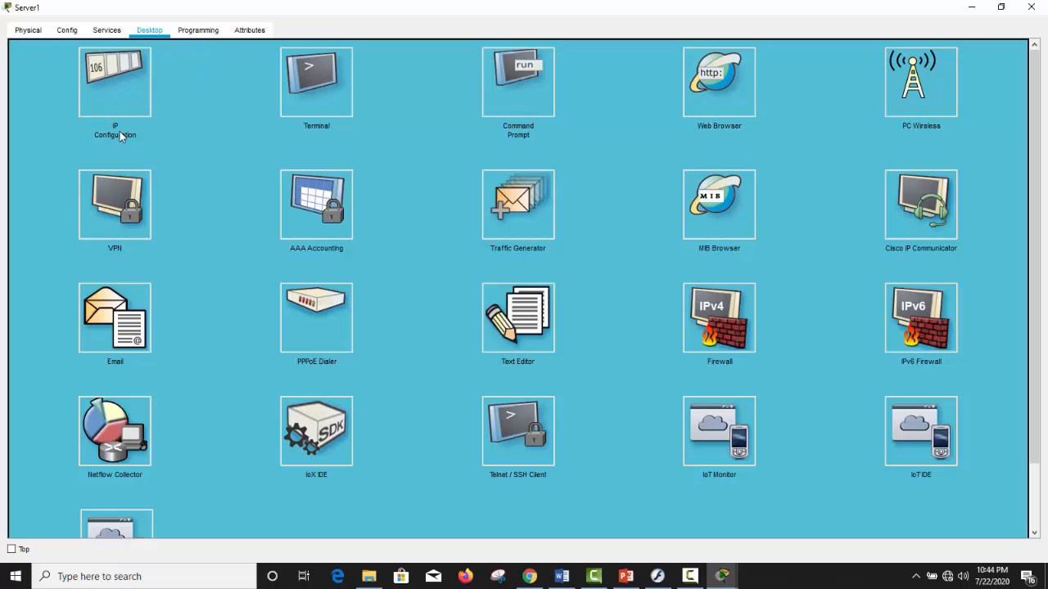
{"action": "left_click", "coordinate": [111, 99]}
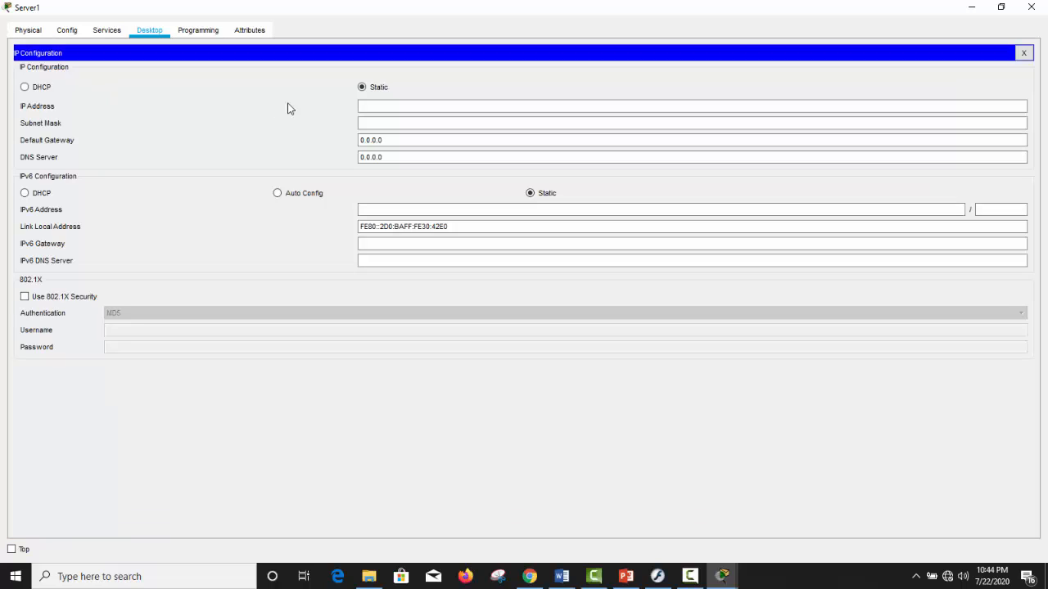
Step: Set Server1's static IPv4 address to 192.100.10.2
{"action": "left_click", "coordinate": [430, 154]}
{"action": "left_click", "coordinate": [382, 90]}
{"action": "left_click", "coordinate": [375, 108]}
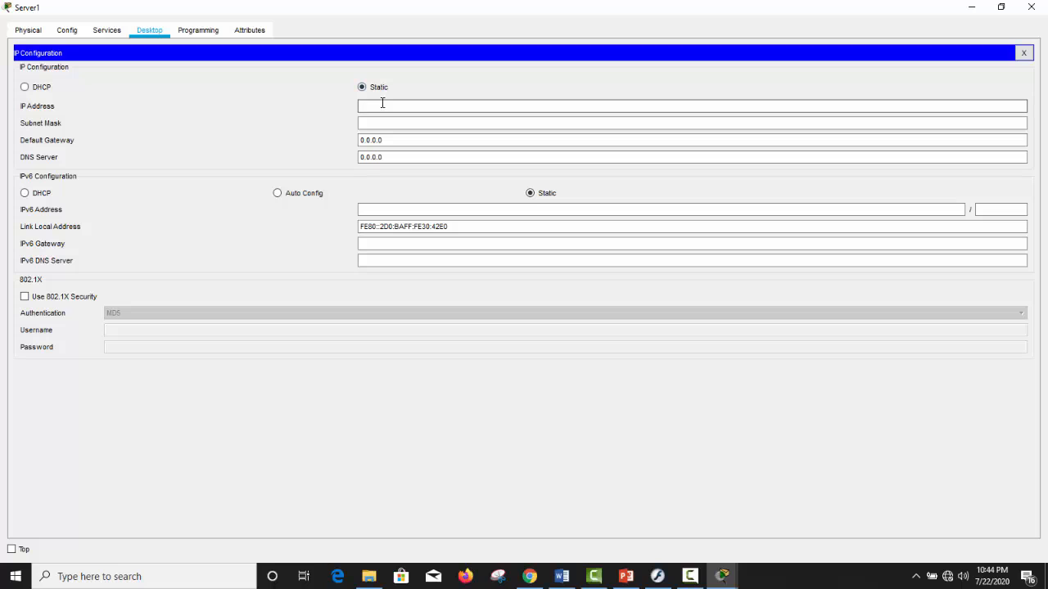
{"action": "left_click", "coordinate": [384, 123]}
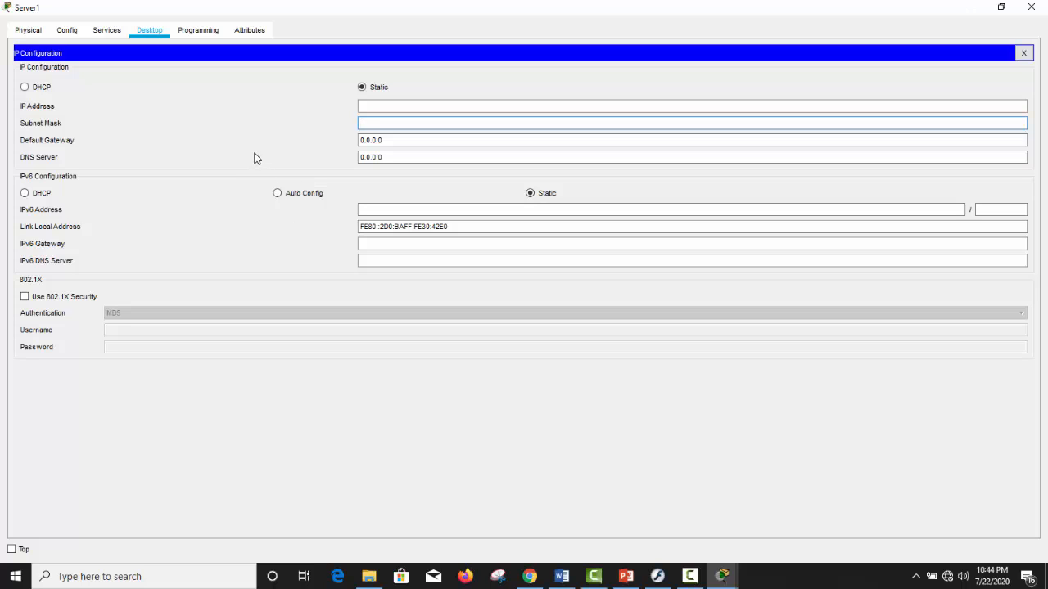
{"action": "left_click", "coordinate": [377, 107]}
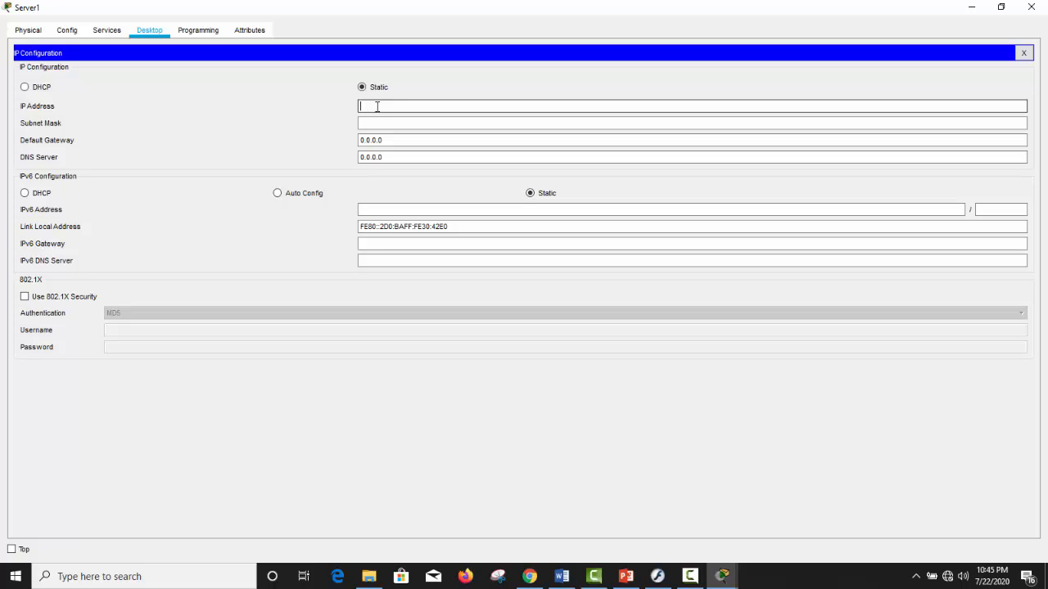
{"action": "type", "text": "192.100.10.2"}
Step: Copy the 192.100.10. part of the server's IP address and fill in the subnet mask 255.255.255.0
{"action": "left_click_drag", "start_coordinate": [361, 107], "coordinate": [399, 108]}
{"action": "right_click", "coordinate": [376, 105]}
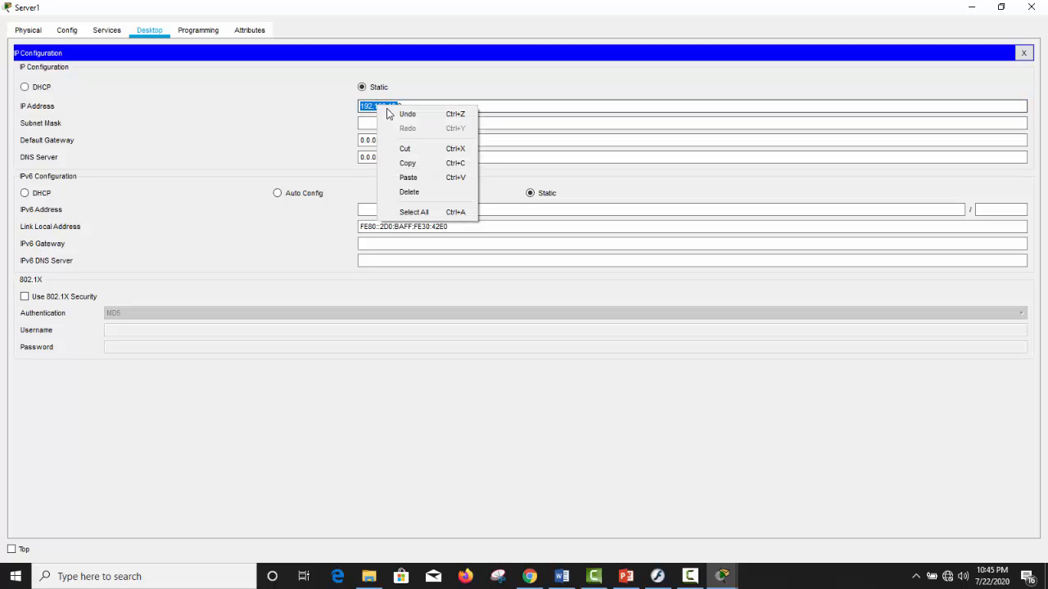
{"action": "left_click", "coordinate": [407, 163]}
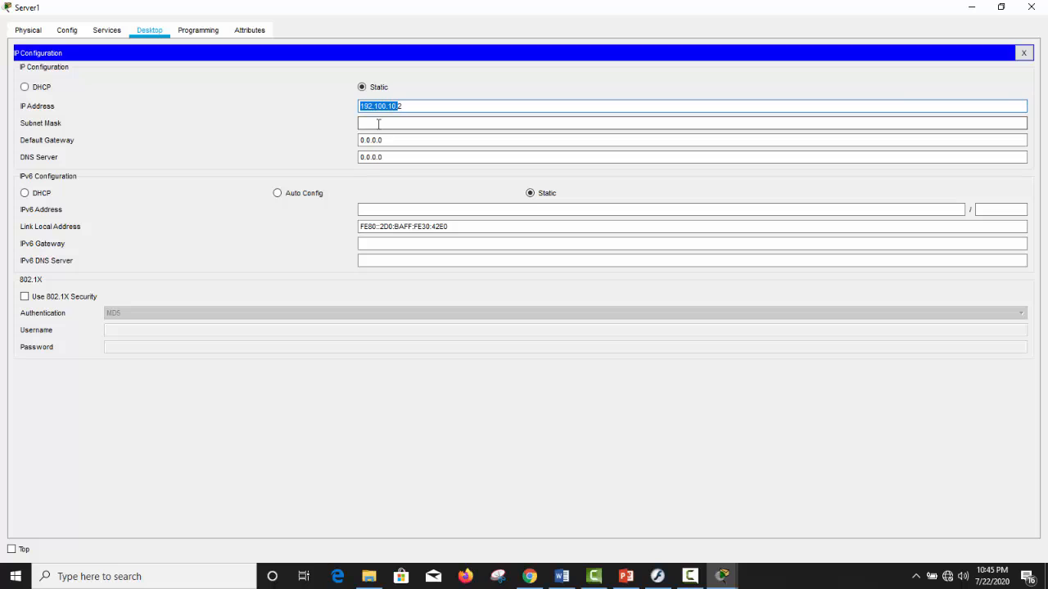
{"action": "left_click", "coordinate": [378, 124]}
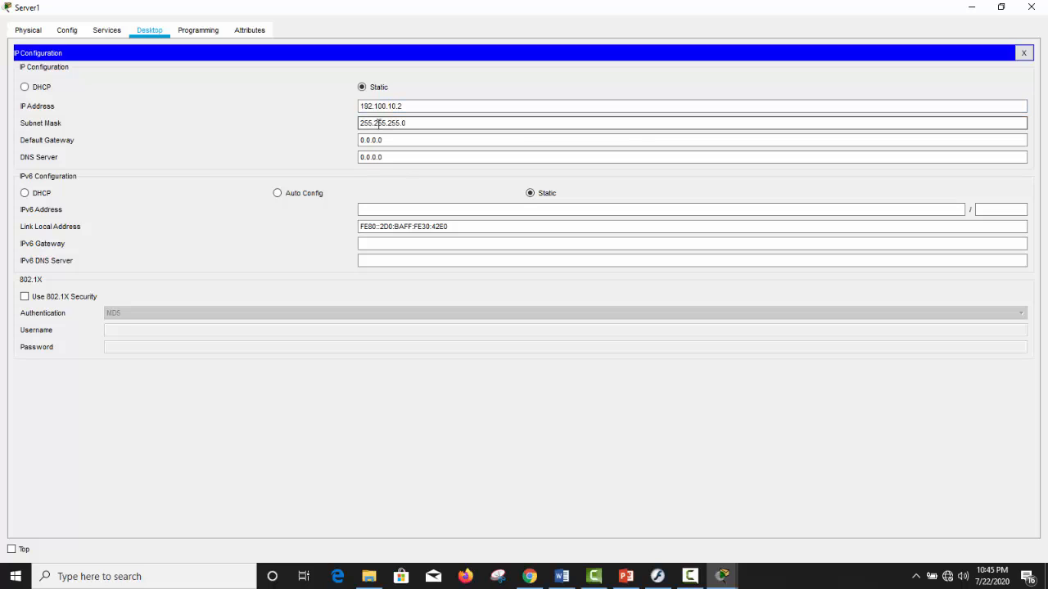
{"action": "left_click", "coordinate": [400, 106]}
{"action": "double_click", "coordinate": [400, 106]}
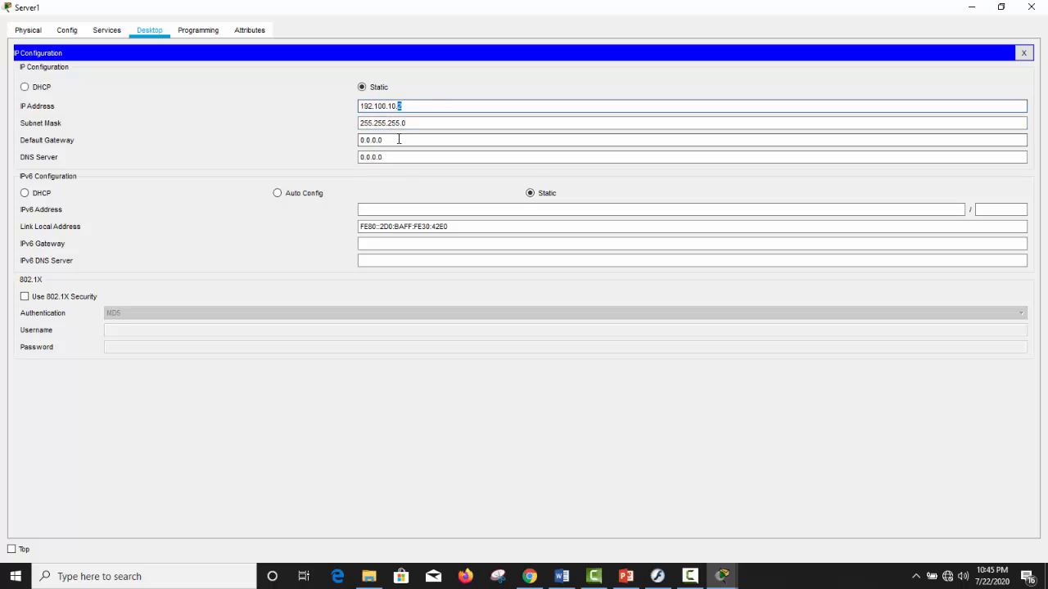
Step: Set Server1's default gateway to 192.100.10.1 and close its device window
{"action": "triple_click", "coordinate": [388, 140]}
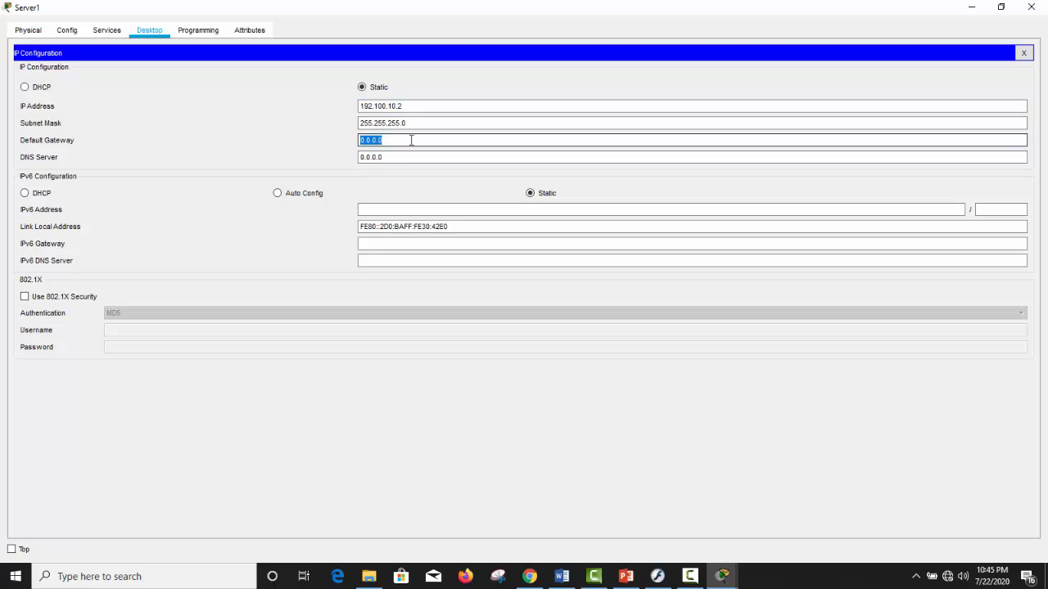
{"action": "type", "text": "192.100.10.1"}
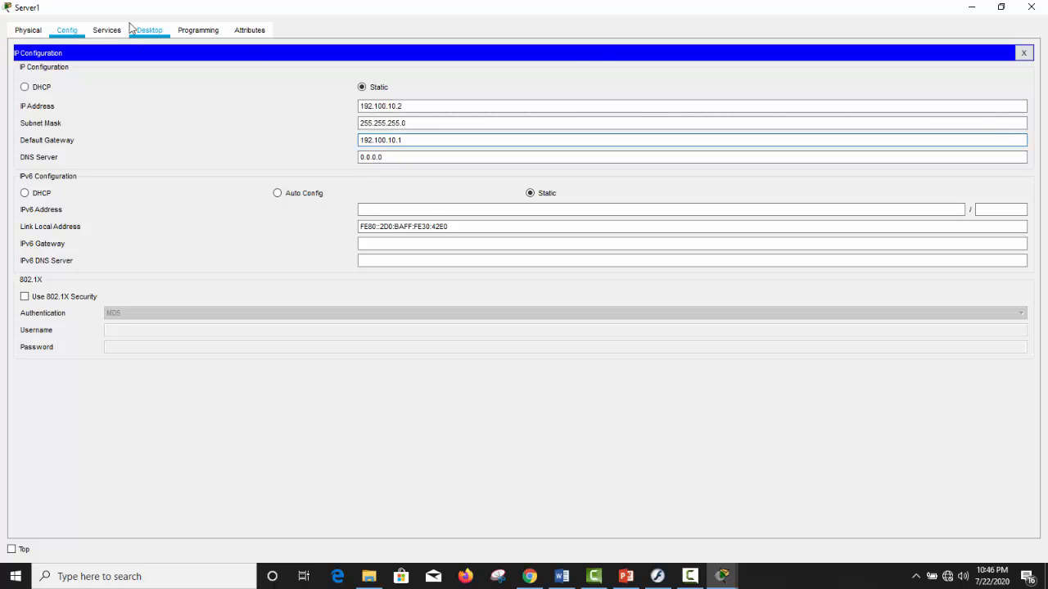
{"action": "left_click", "coordinate": [1000, 6]}
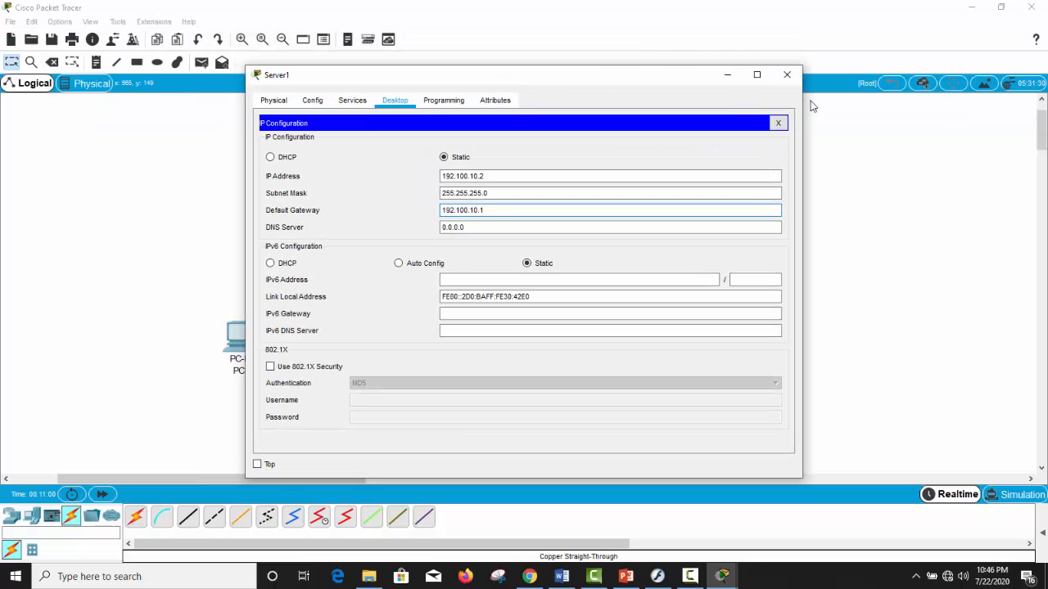
{"action": "left_click", "coordinate": [786, 75]}
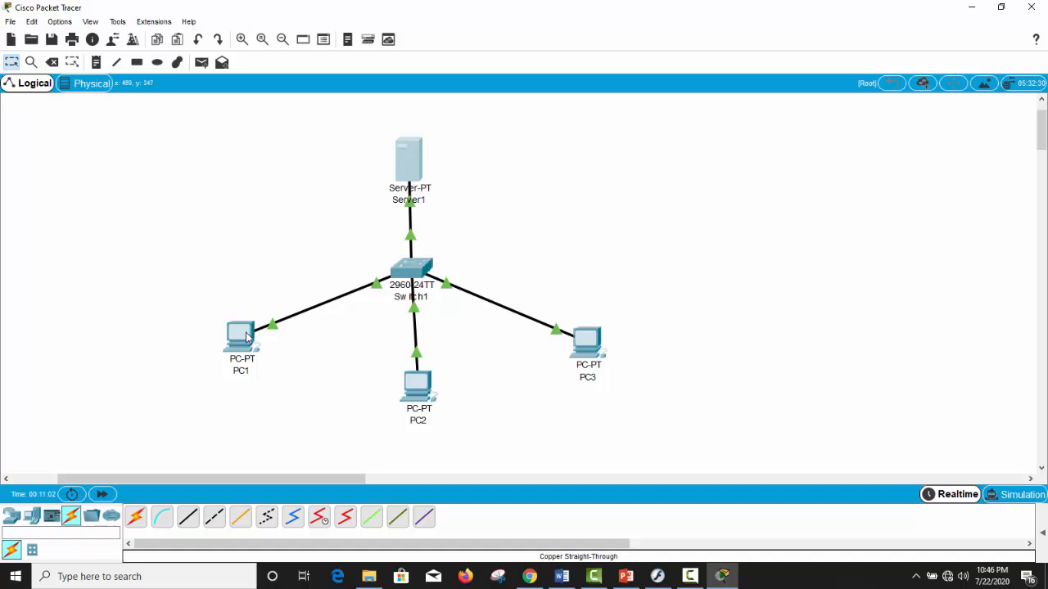
Step: Open PC1's IP configuration and set its static IPv4 address to 192.100.10.3
{"action": "left_click", "coordinate": [246, 335]}
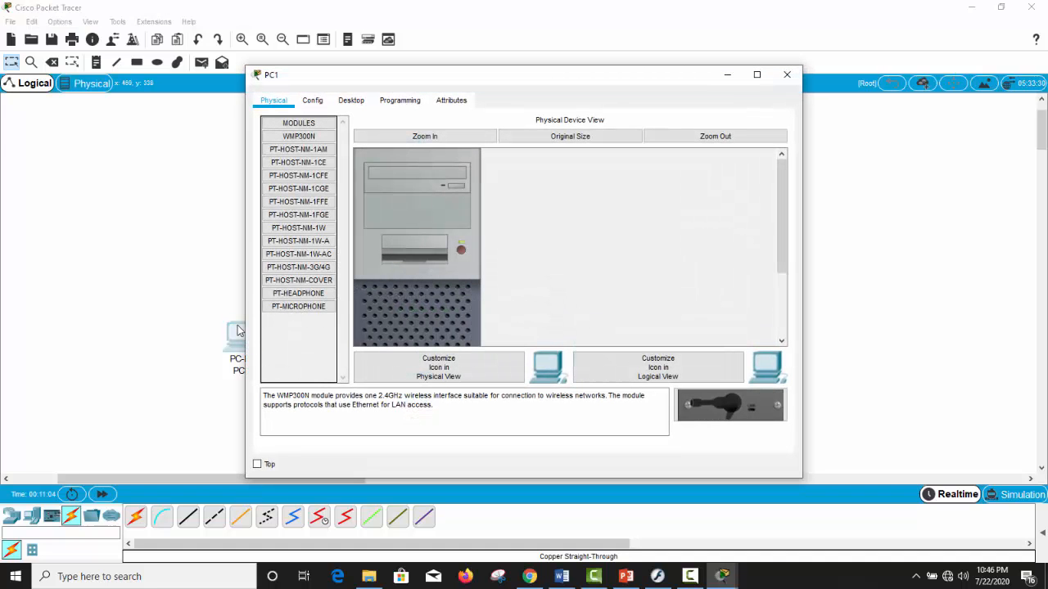
{"action": "left_click", "coordinate": [756, 74]}
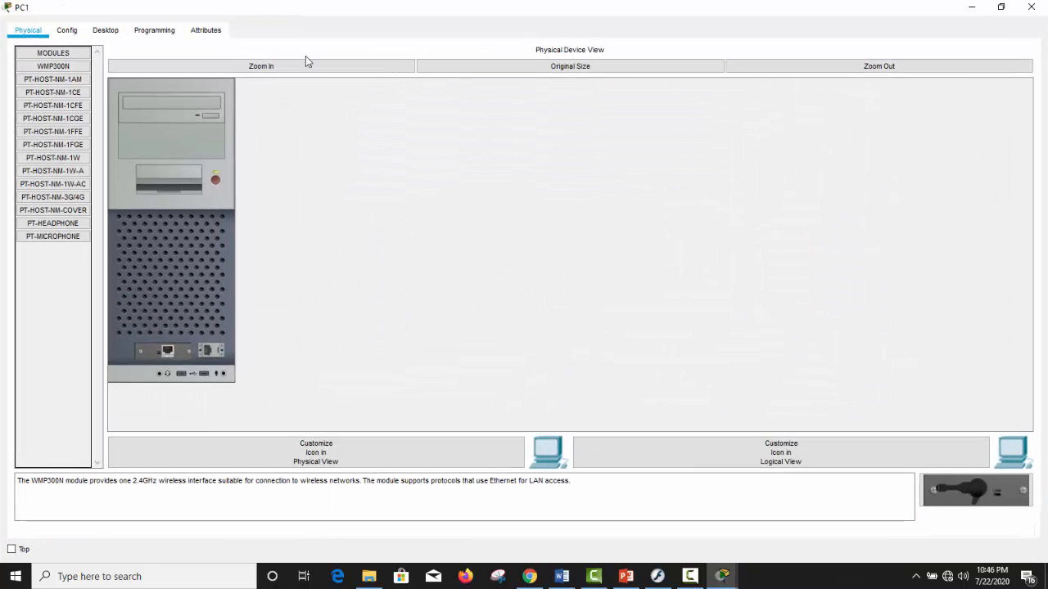
{"action": "left_click", "coordinate": [106, 31]}
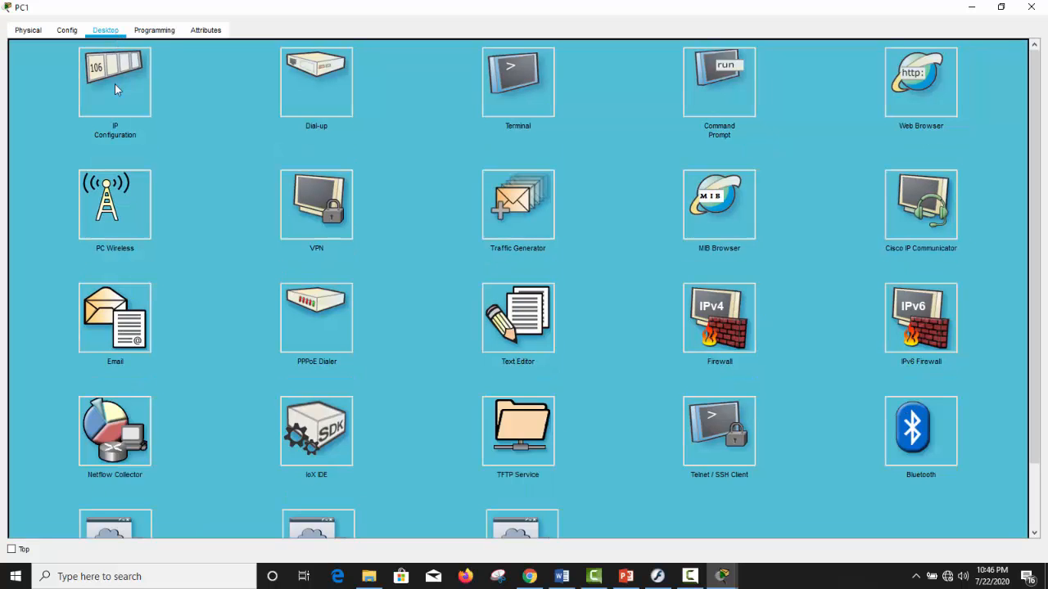
{"action": "left_click", "coordinate": [115, 84]}
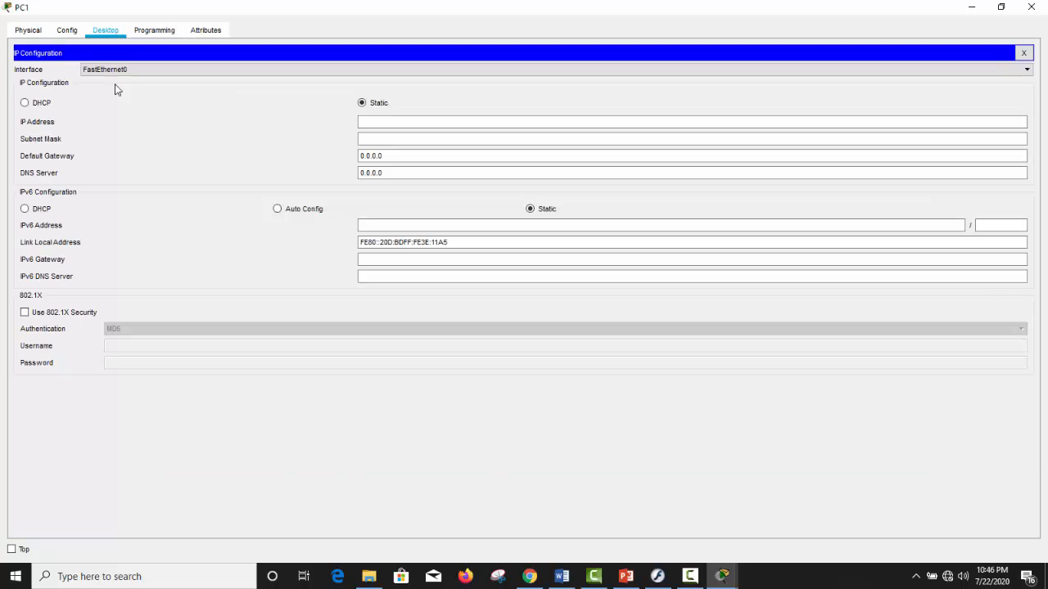
{"action": "left_click", "coordinate": [386, 121]}
{"action": "type", "text": "192.100.10."}
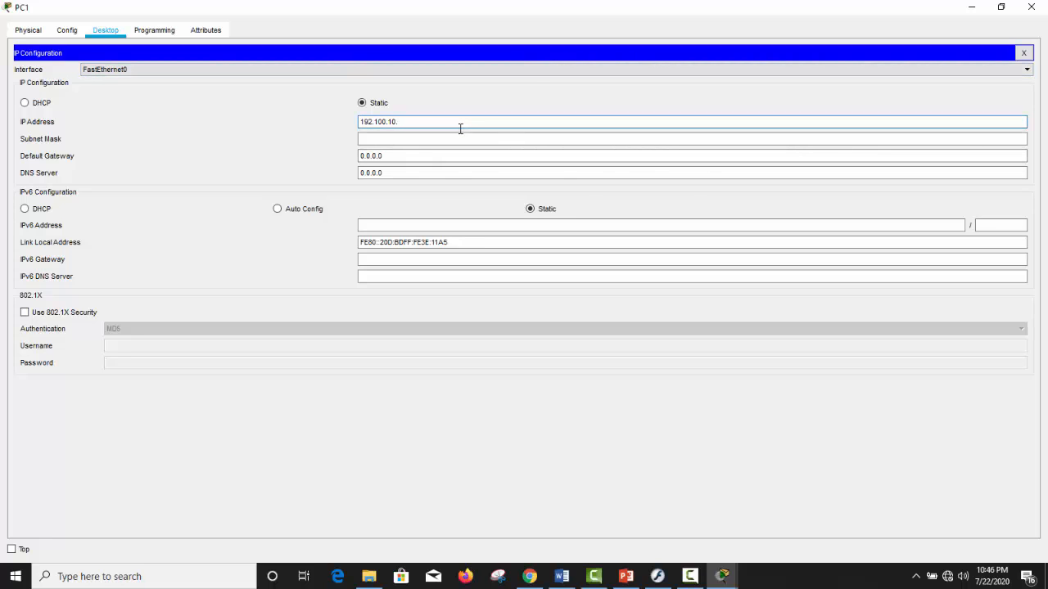
{"action": "type", "text": "2"}
{"action": "key", "text": "BackSpace"}
{"action": "type", "text": "3"}
Step: Give PC1 the subnet mask 255.255.255.0 and default gateway 192.100.10.1, and close its device window
{"action": "left_click", "coordinate": [422, 138]}
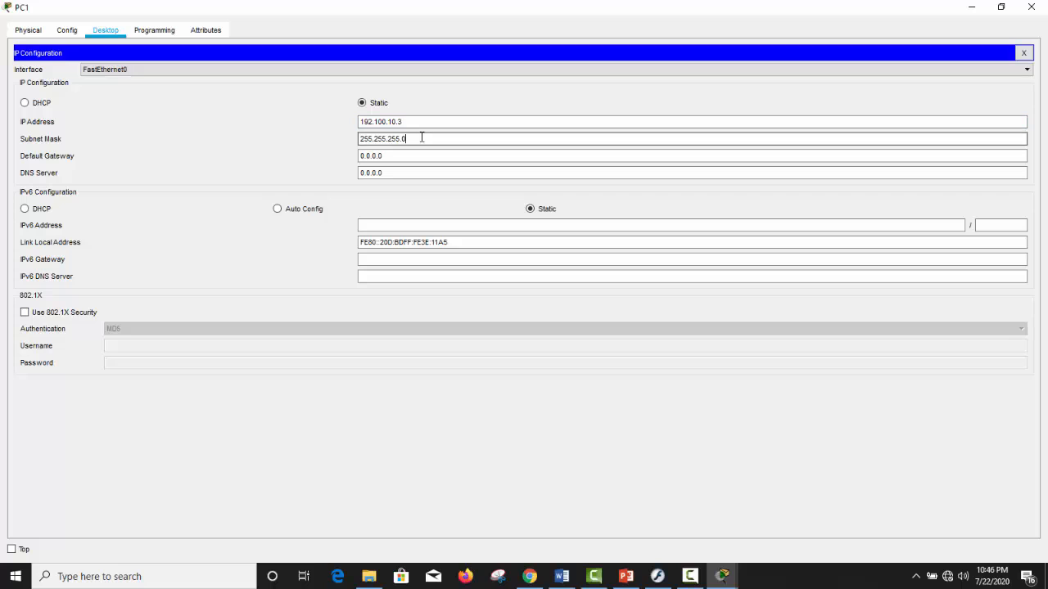
{"action": "left_click", "coordinate": [411, 156]}
{"action": "left_click_drag", "start_coordinate": [409, 157], "coordinate": [318, 161]}
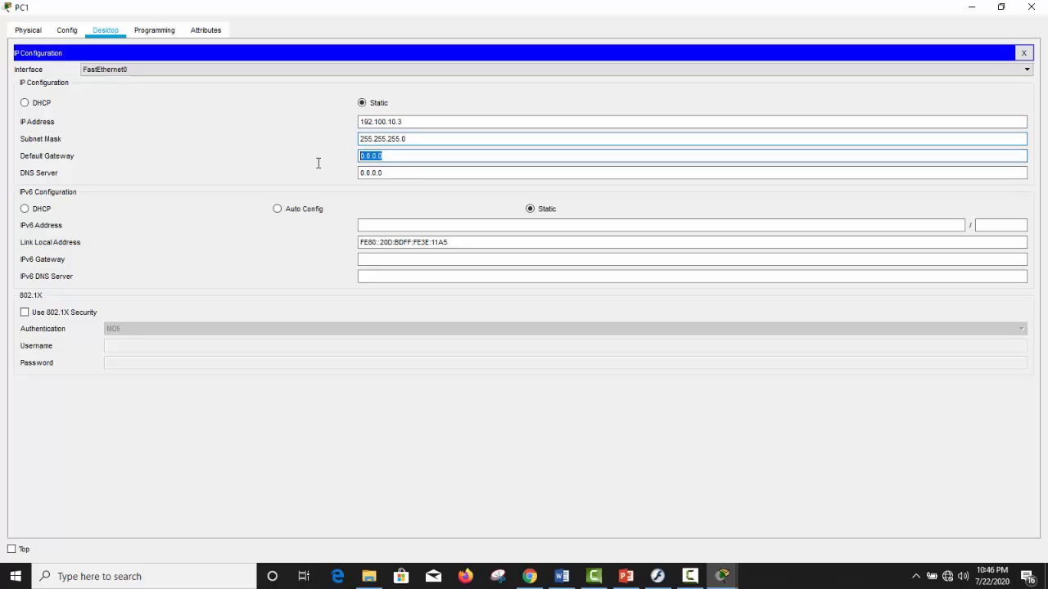
{"action": "type", "text": "192.100.10.1"}
{"action": "left_click", "coordinate": [1031, 7]}
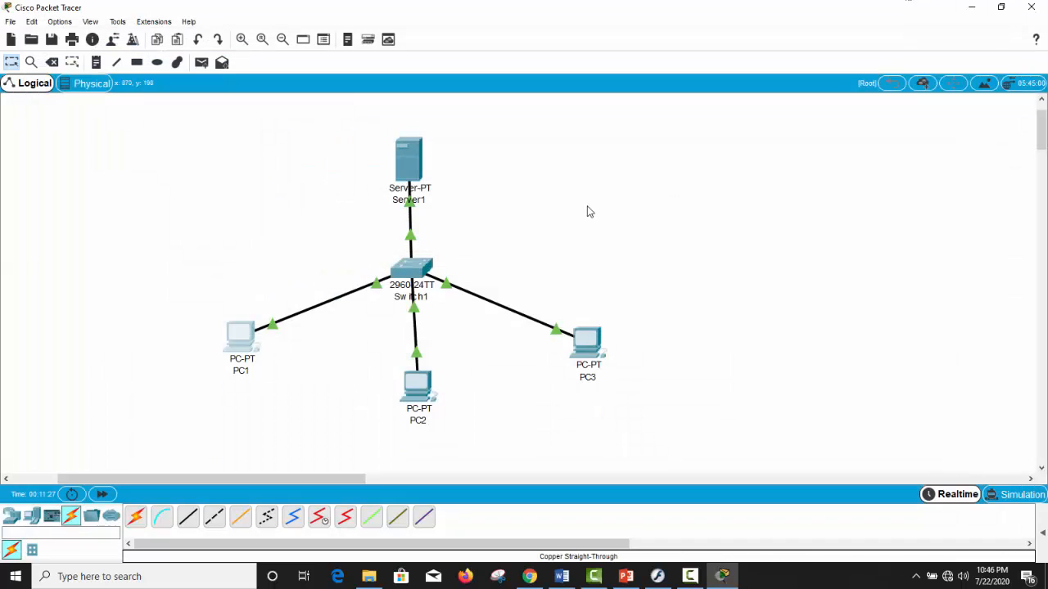
Step: Open PC2's IP configuration and set its static IPv4 address to 192.100.10.4
{"action": "left_click", "coordinate": [419, 385]}
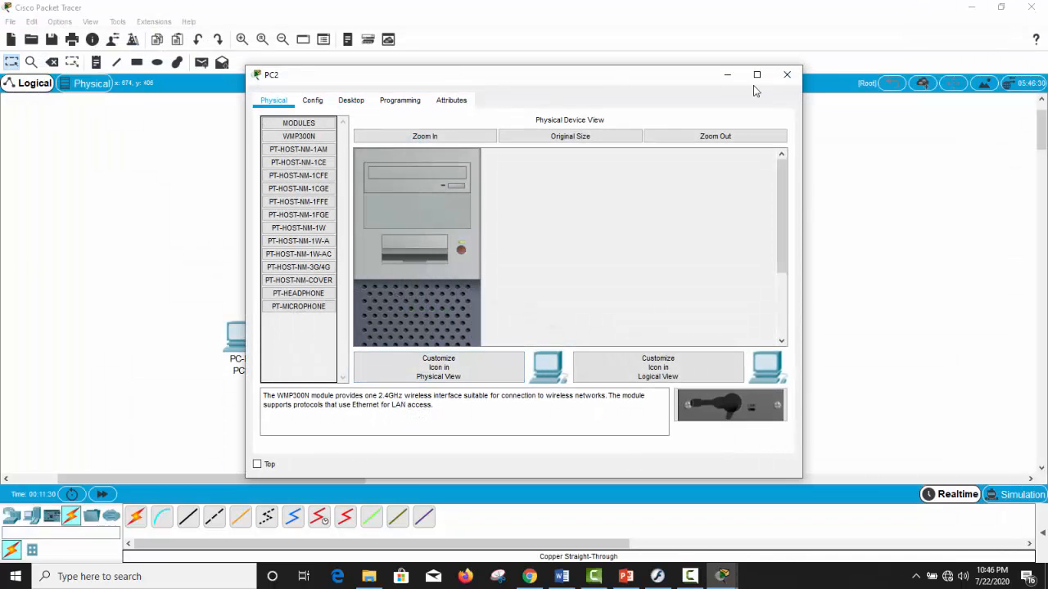
{"action": "left_click", "coordinate": [757, 75]}
{"action": "left_click", "coordinate": [104, 31]}
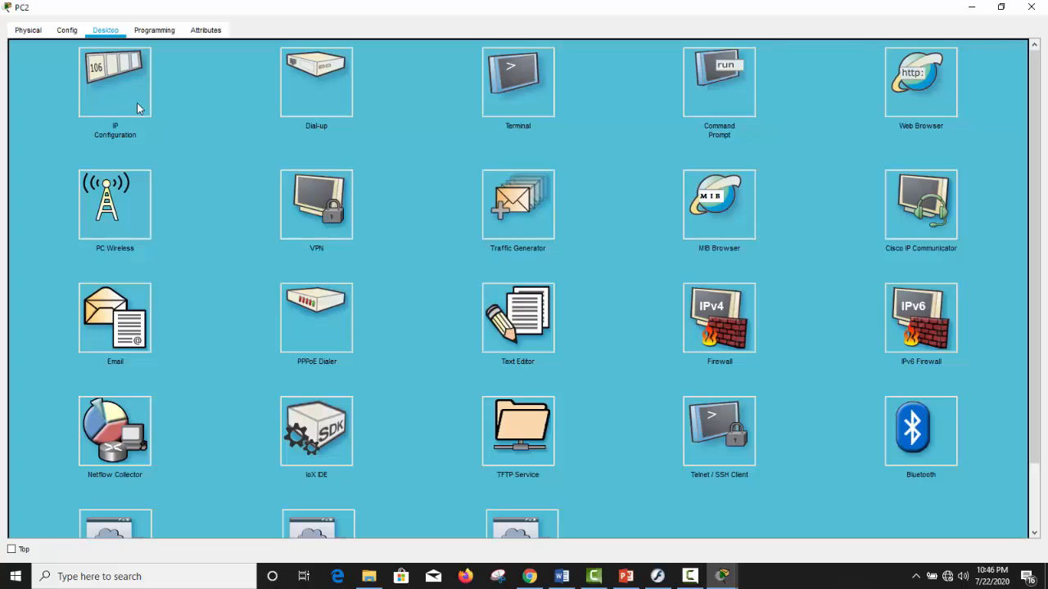
{"action": "left_click", "coordinate": [109, 87]}
{"action": "left_click", "coordinate": [421, 122]}
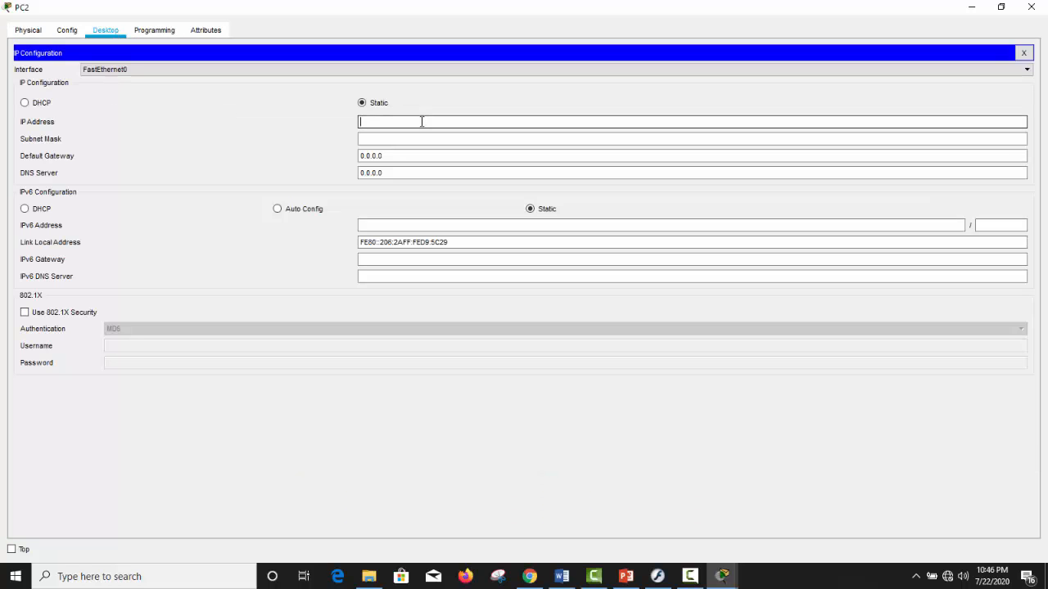
{"action": "type", "text": "192.100.10.4"}
Step: Give PC2 the subnet mask 255.255.255.0 and default gateway 192.100.10.1, and close its device window
{"action": "left_click", "coordinate": [412, 139]}
{"action": "left_click", "coordinate": [401, 157]}
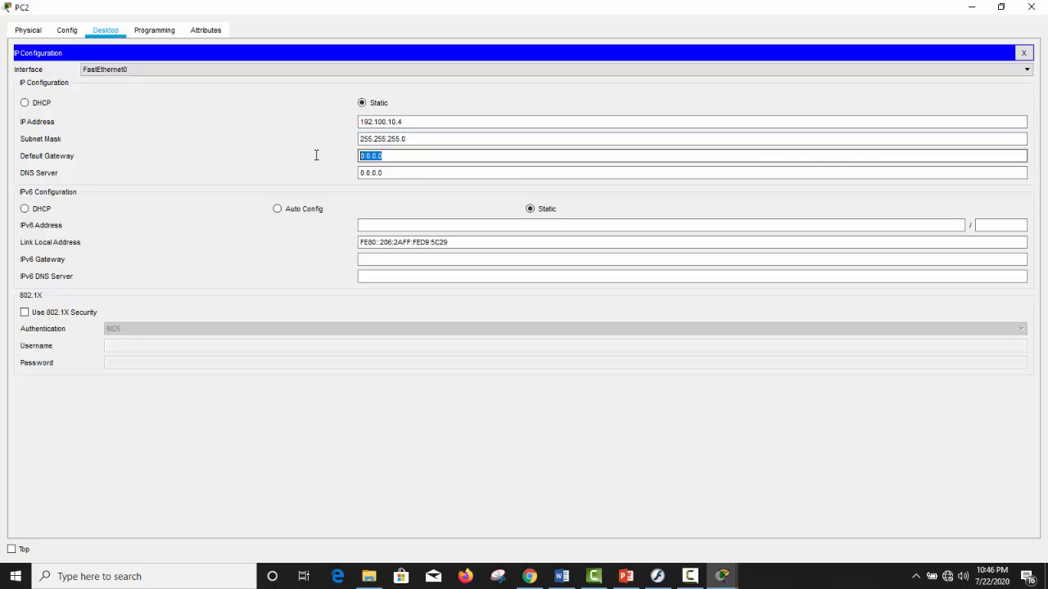
{"action": "type", "text": "192.100.10.1"}
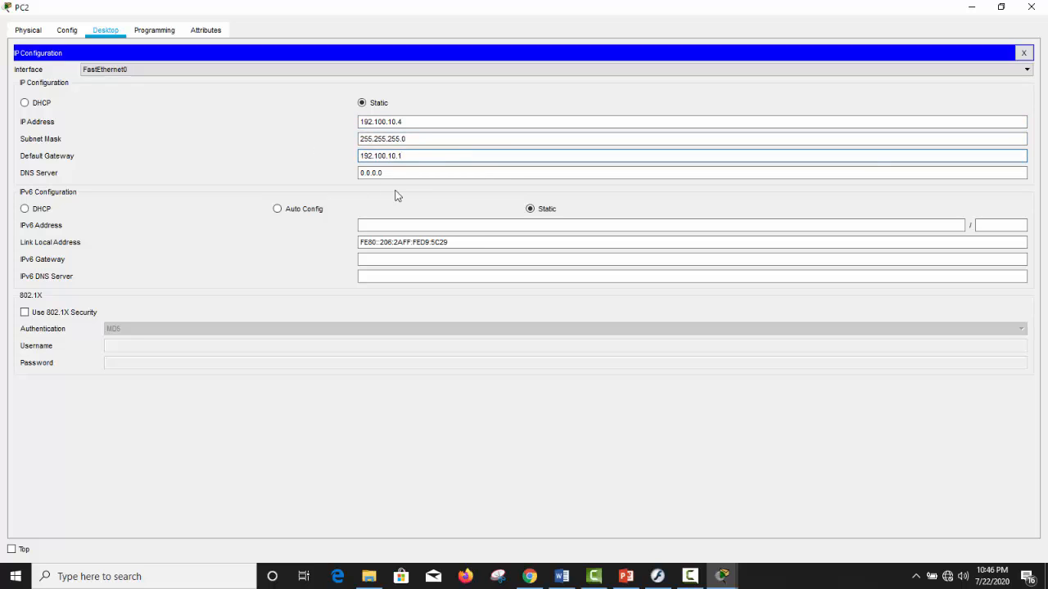
{"action": "left_click", "coordinate": [405, 122]}
{"action": "left_click_drag", "start_coordinate": [403, 126], "coordinate": [398, 115]}
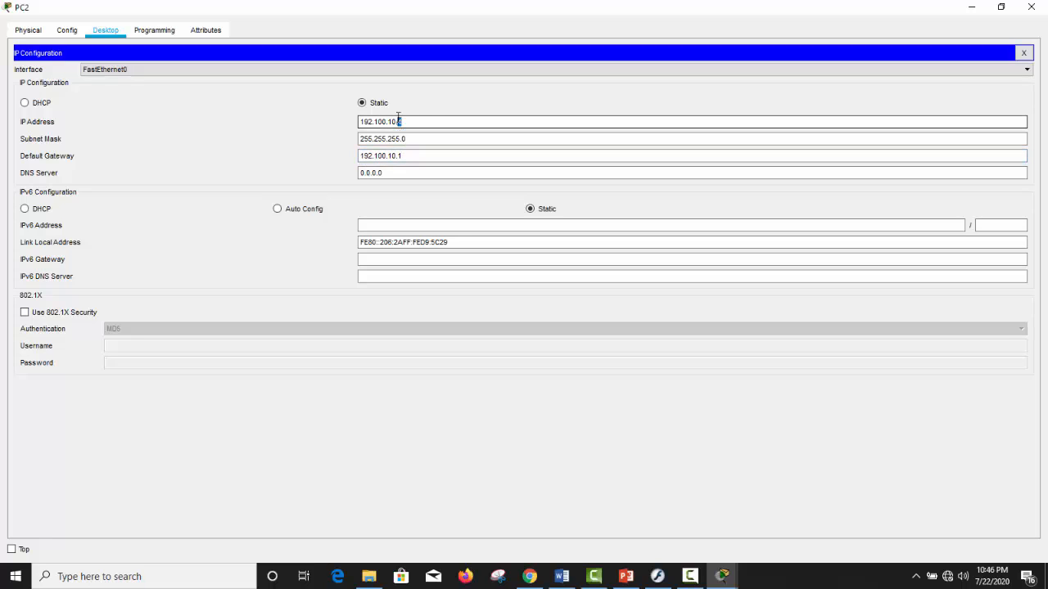
{"action": "left_click", "coordinate": [1030, 7]}
Step: Open PC3's IP configuration and set its static IPv4 address to 192.100.10.5
{"action": "left_click", "coordinate": [585, 348]}
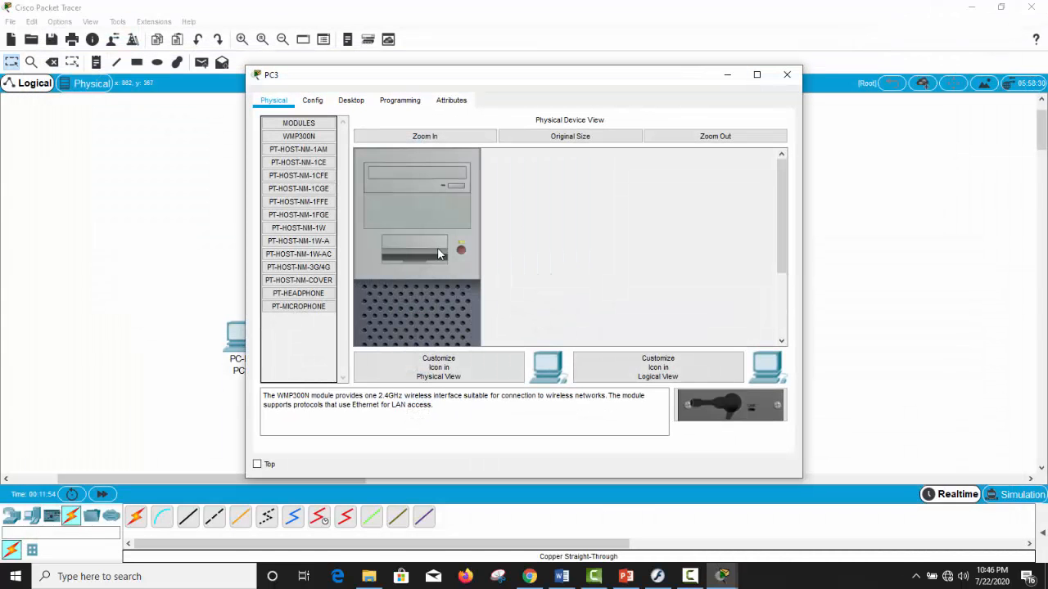
{"action": "left_click", "coordinate": [356, 101]}
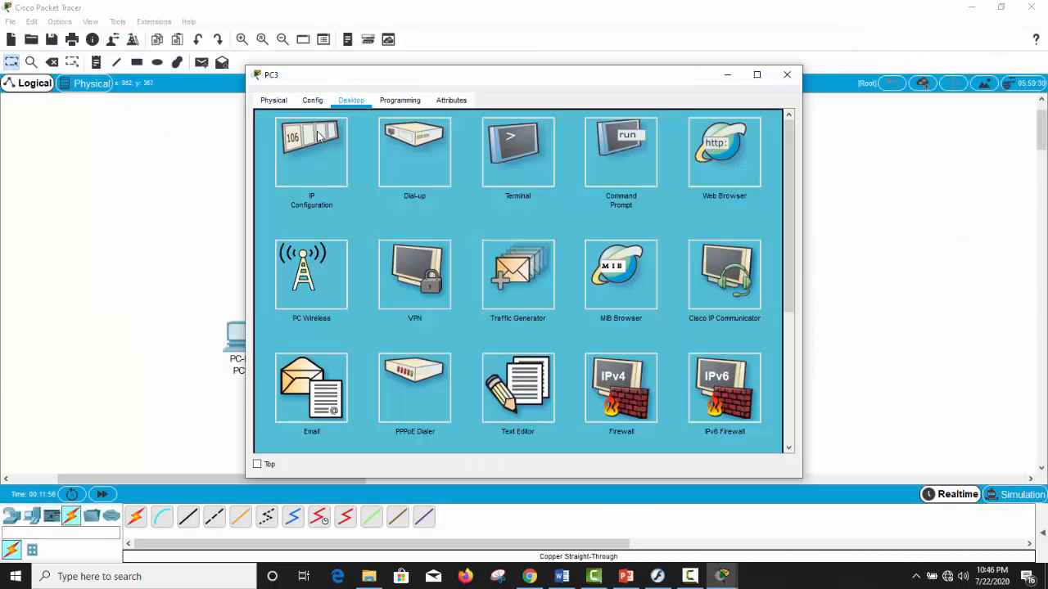
{"action": "left_click", "coordinate": [319, 137]}
{"action": "left_click", "coordinate": [459, 190]}
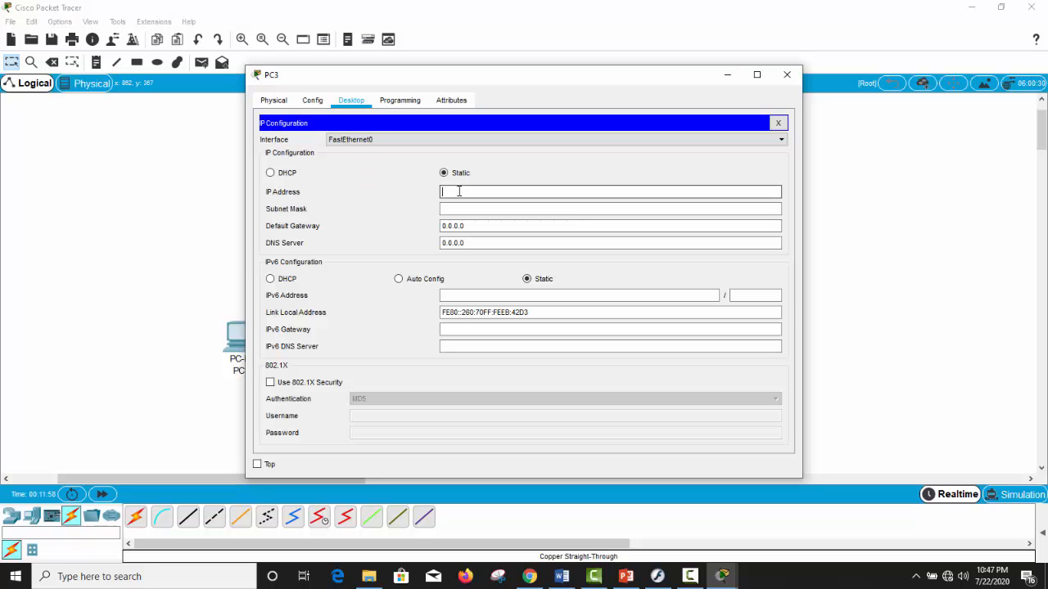
{"action": "type", "text": "192.100.10.5"}
Step: Give PC3 the subnet mask 255.255.255.0 and default gateway 192.100.10.1, and close its device window
{"action": "left_click", "coordinate": [471, 209]}
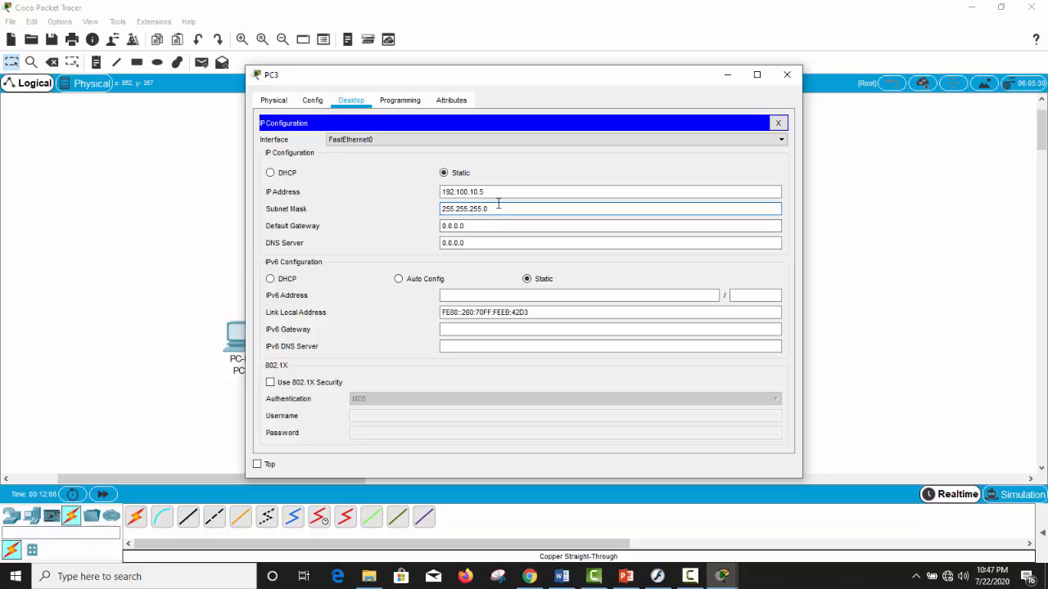
{"action": "left_click_drag", "start_coordinate": [518, 209], "coordinate": [410, 215]}
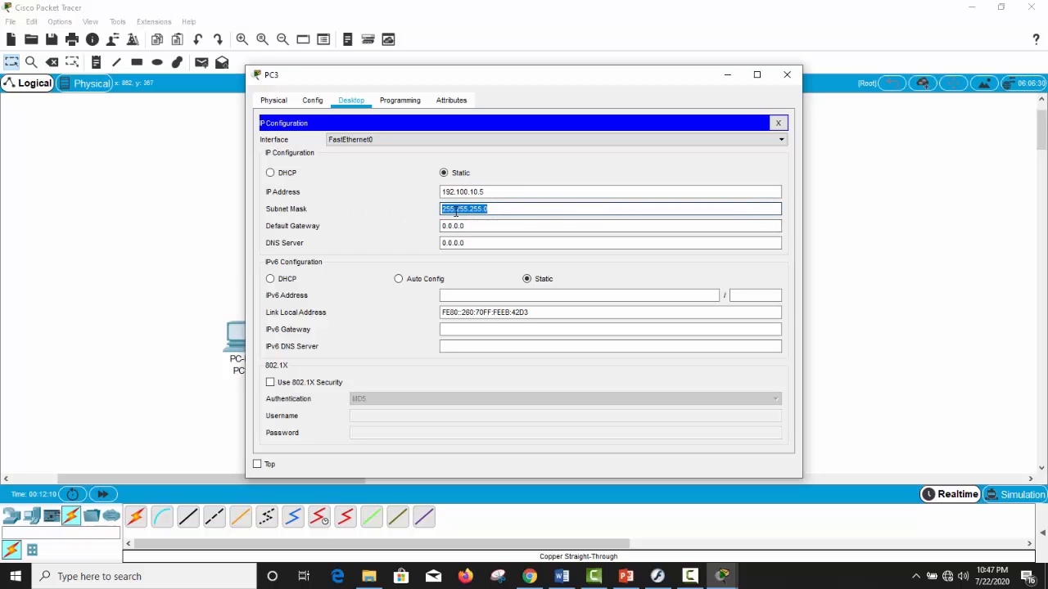
{"action": "left_click", "coordinate": [446, 209]}
{"action": "left_click", "coordinate": [486, 226]}
{"action": "left_click_drag", "start_coordinate": [432, 225], "coordinate": [396, 225]}
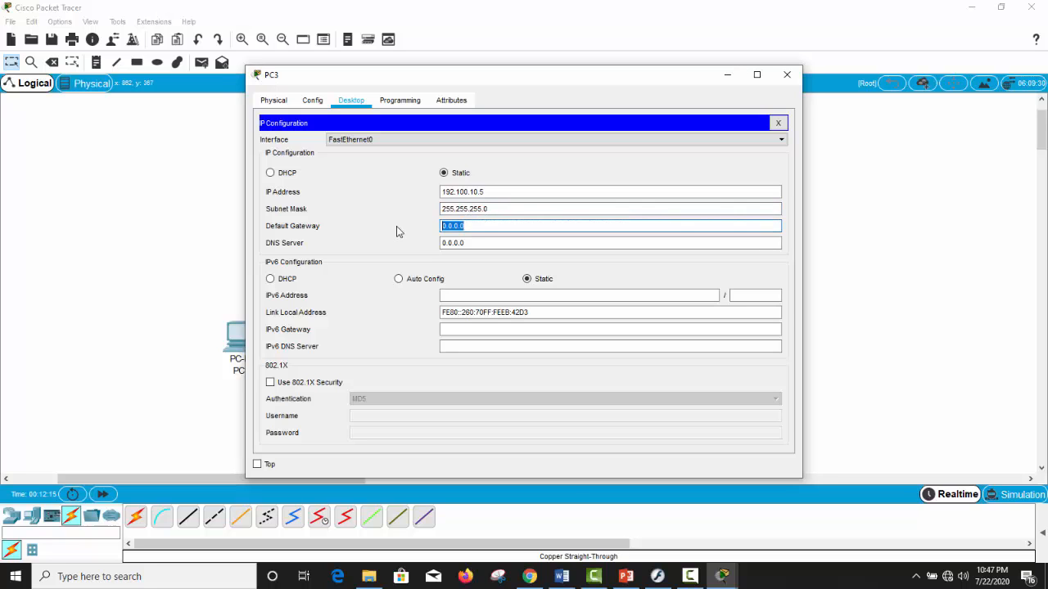
{"action": "type", "text": "192.100.10.1"}
{"action": "left_click", "coordinate": [786, 74]}
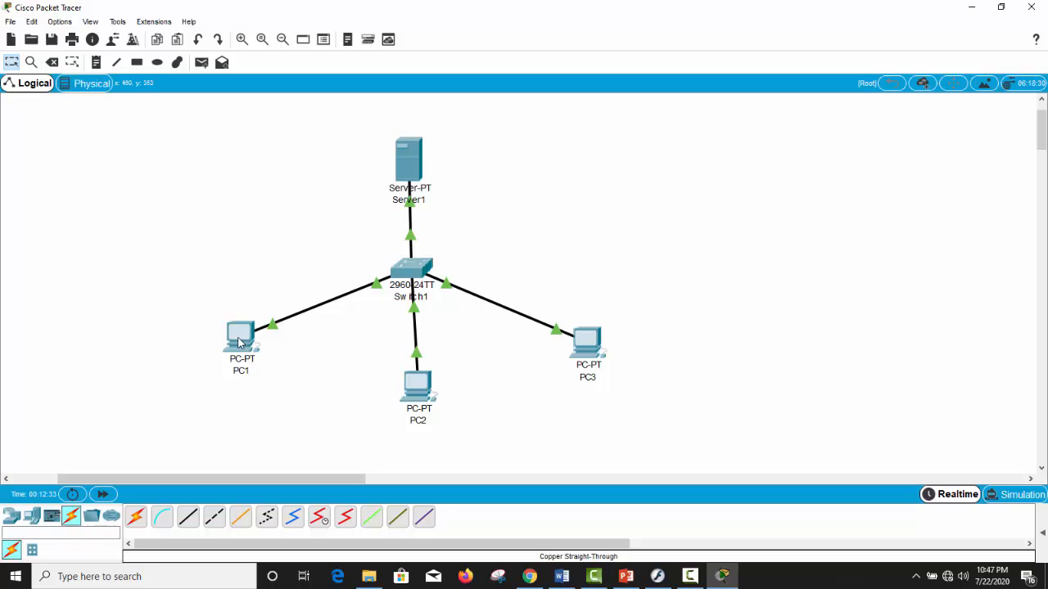
Step: Open PC1's Command Prompt and display its IP settings with ipconfig
{"action": "mouse_move", "coordinate": [239, 343]}
{"action": "mouse_move", "coordinate": [595, 343]}
{"action": "left_click", "coordinate": [246, 334]}
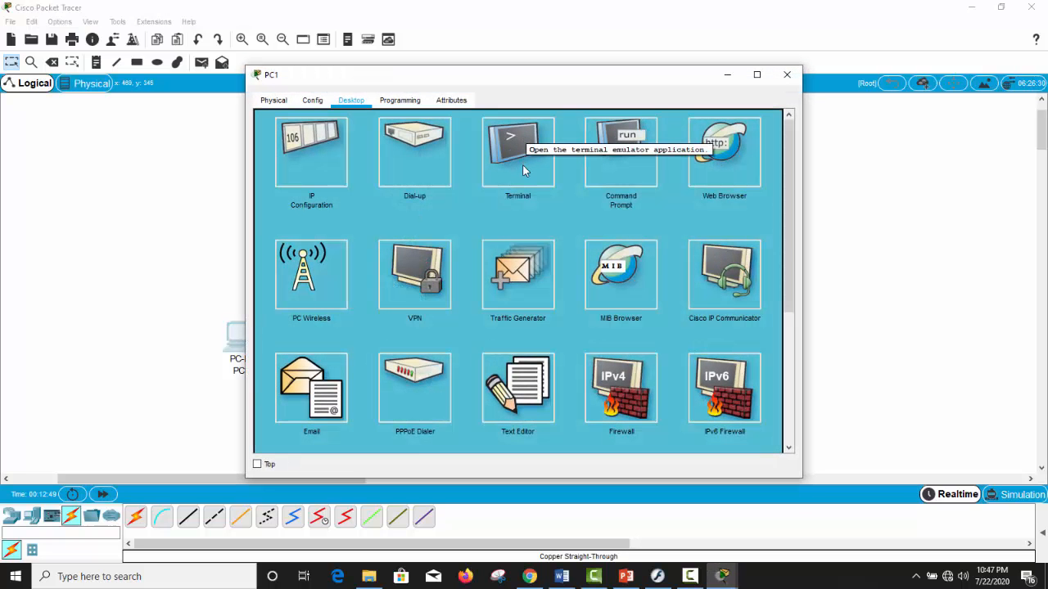
{"action": "left_click", "coordinate": [633, 139]}
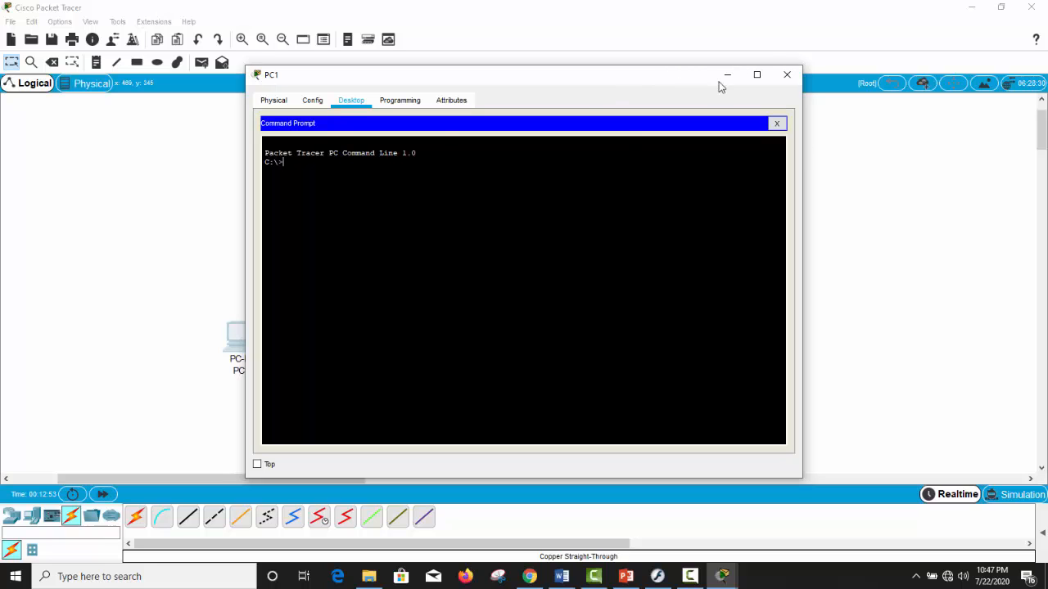
{"action": "left_click", "coordinate": [757, 75]}
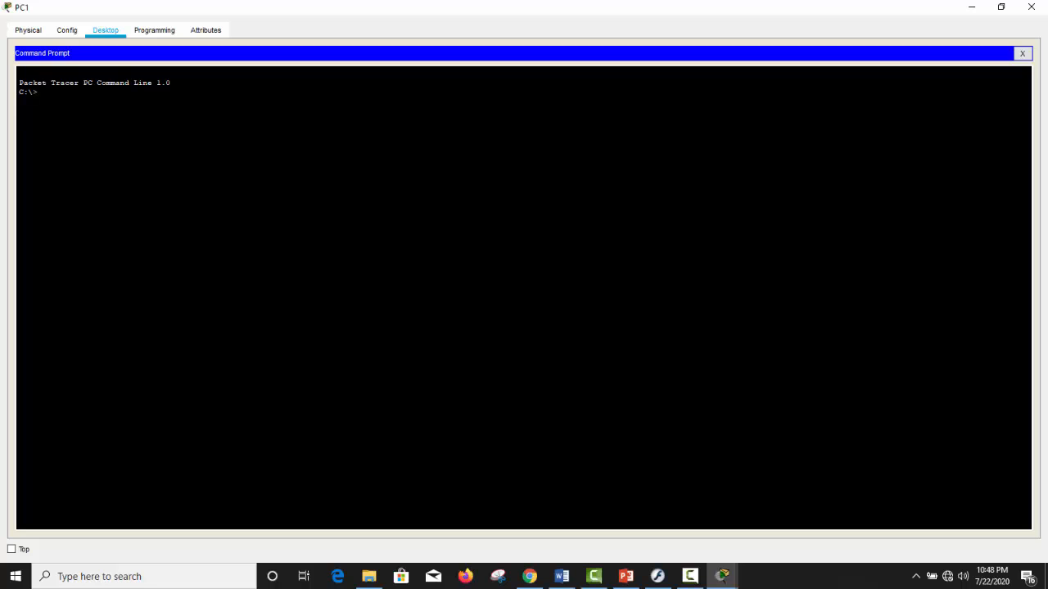
{"action": "left_click", "coordinate": [1000, 6]}
{"action": "left_click_drag", "start_coordinate": [479, 80], "coordinate": [629, 92]}
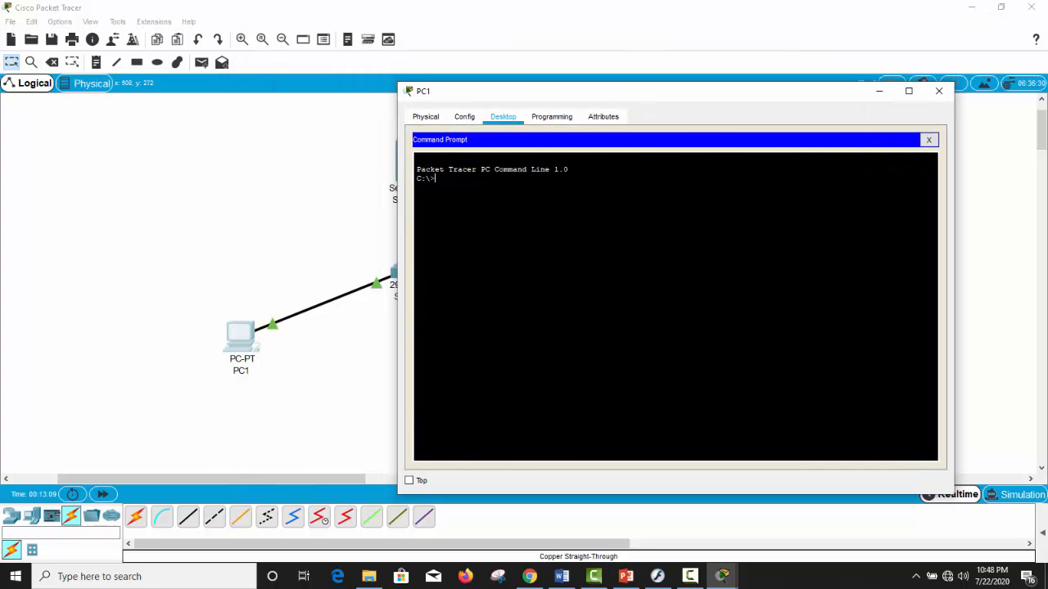
{"action": "type", "text": "ipconfig"}
{"action": "key", "text": "Return"}
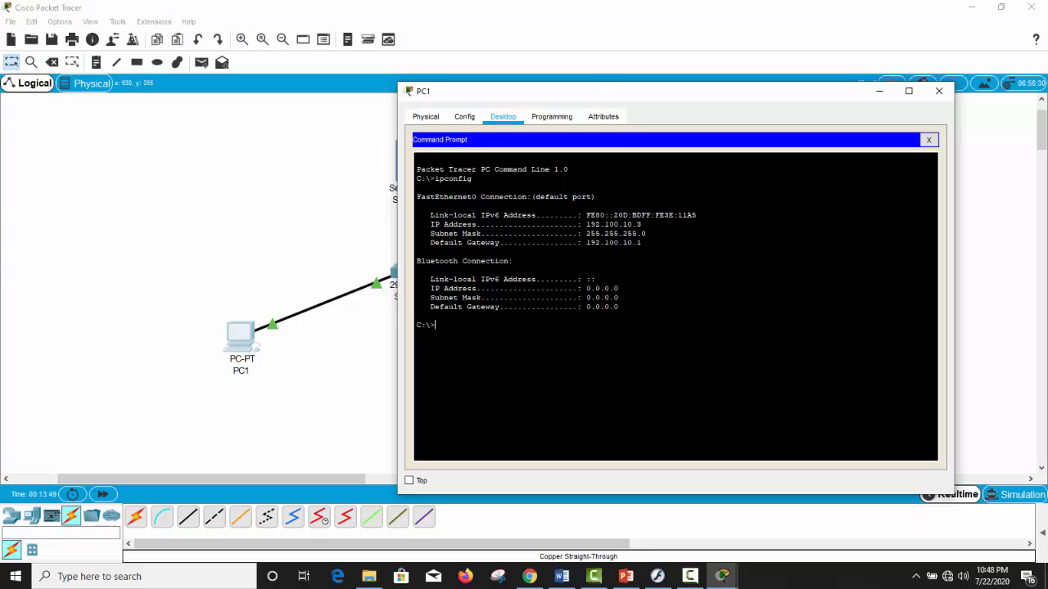
Step: Ping the server at 192.100.10.2 from PC1's Command Prompt
{"action": "left_click_drag", "start_coordinate": [580, 93], "coordinate": [514, 209]}
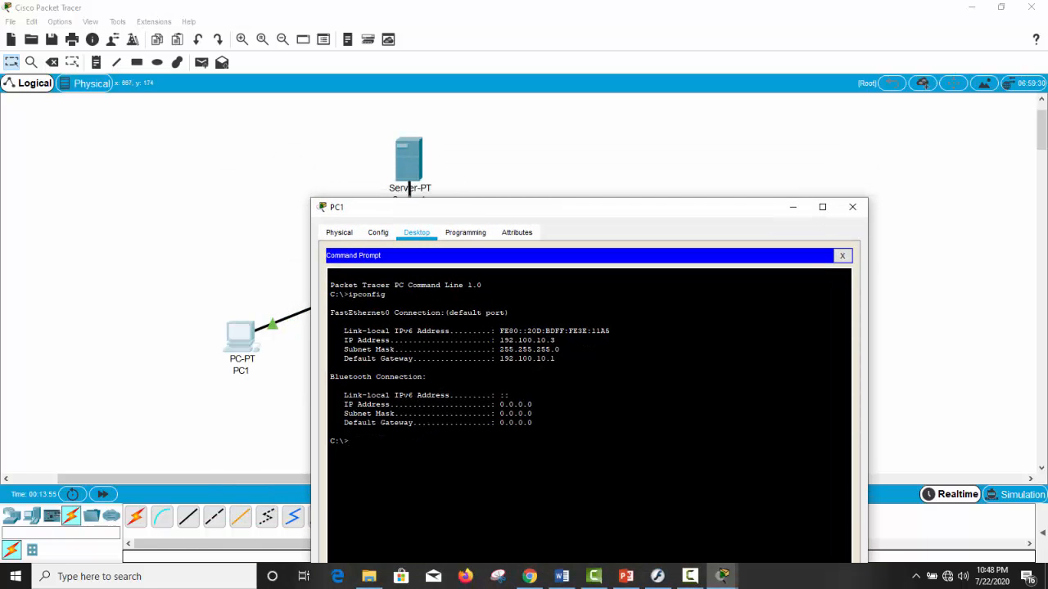
{"action": "type", "text": "ping 192.100.10.2"}
{"action": "key", "text": "Return"}
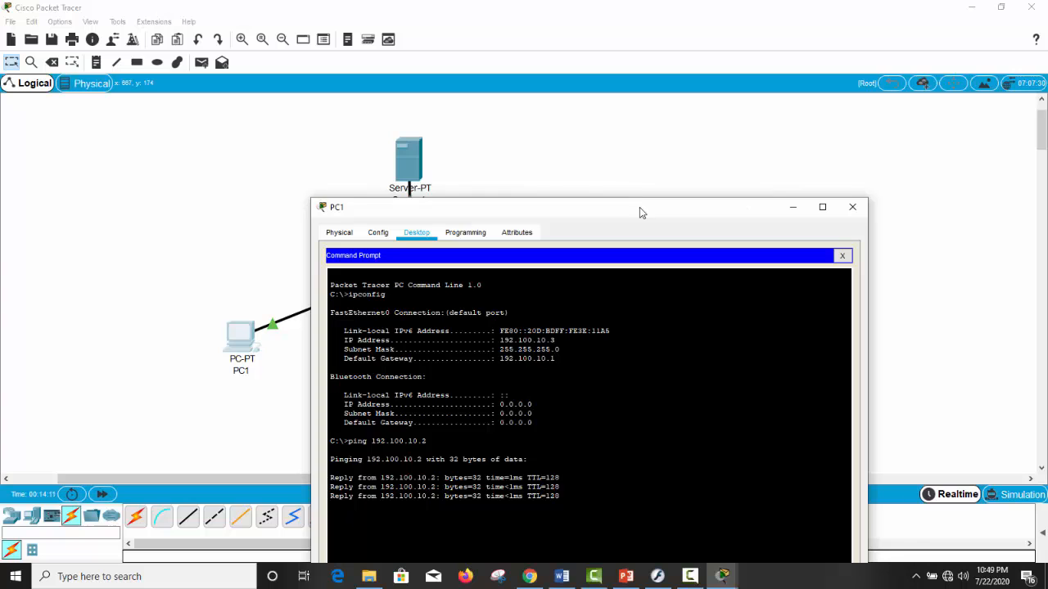
{"action": "left_click_drag", "start_coordinate": [639, 213], "coordinate": [733, 99]}
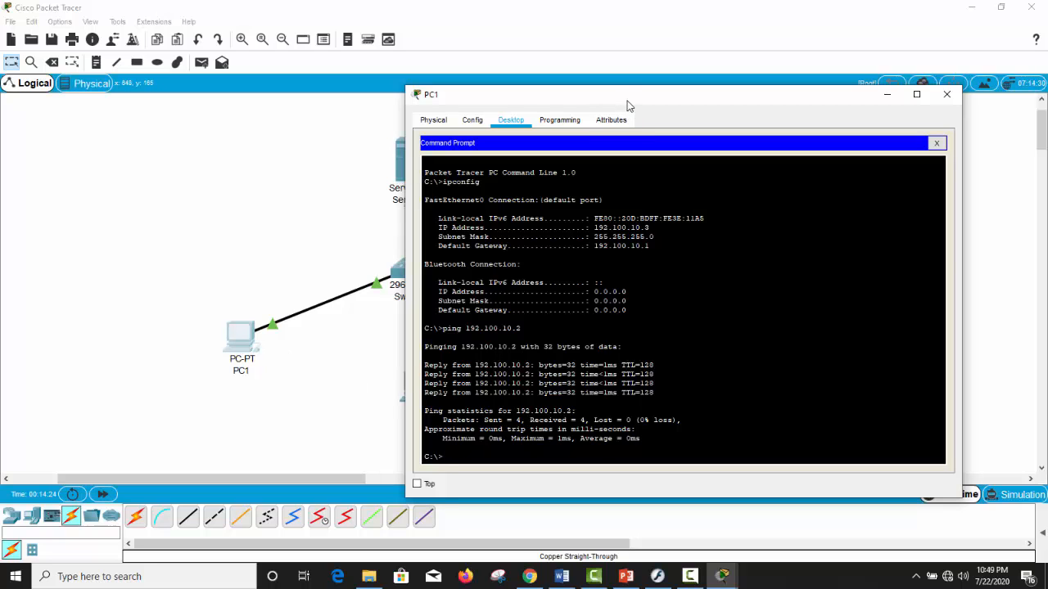
{"action": "left_click_drag", "start_coordinate": [626, 100], "coordinate": [617, 55]}
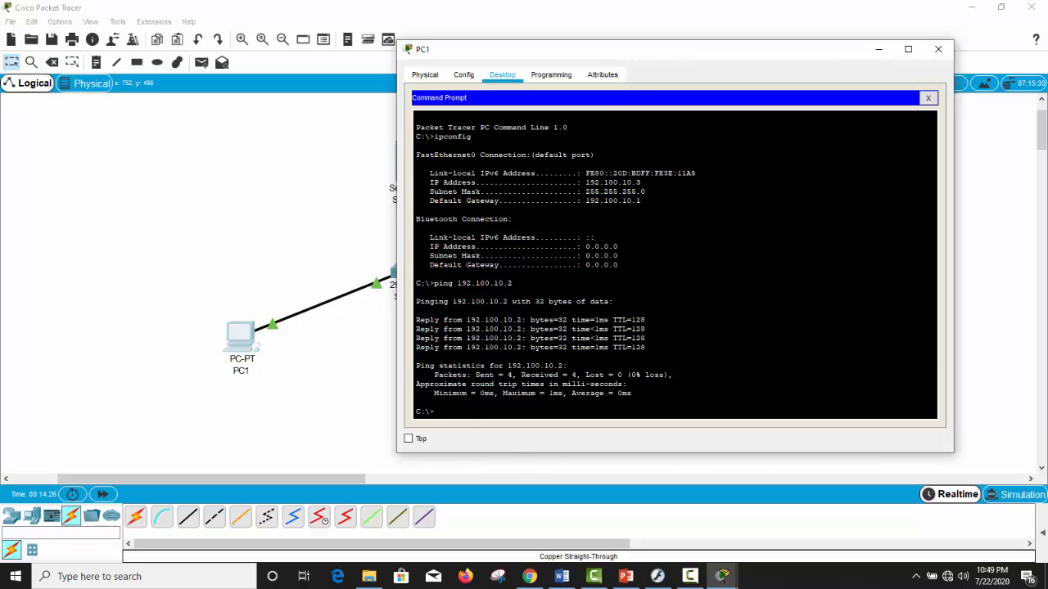
Step: Place PC1's window so the topology is in view and ping PC1's own address, 192.100.10.3
{"action": "key", "text": "Up"}
{"action": "left_click_drag", "start_coordinate": [585, 52], "coordinate": [653, 60]}
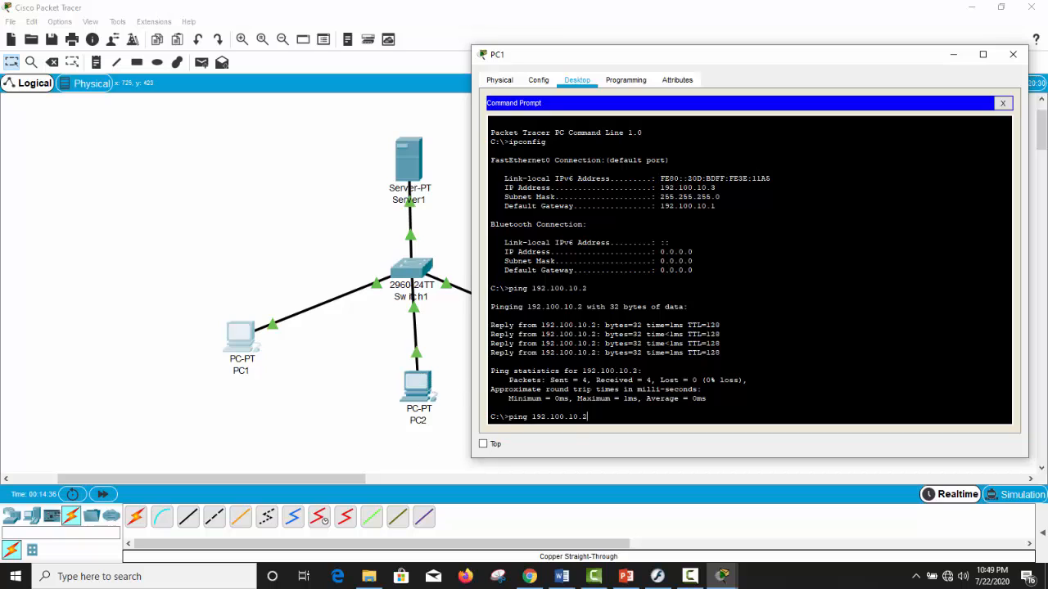
{"action": "key", "text": "BackSpace"}
{"action": "type", "text": "3"}
{"action": "key", "text": "Up"}
{"action": "key", "text": "Down"}
{"action": "key", "text": "Up"}
{"action": "key", "text": "Down"}
{"action": "key", "text": "Down"}
{"action": "key", "text": "Return"}
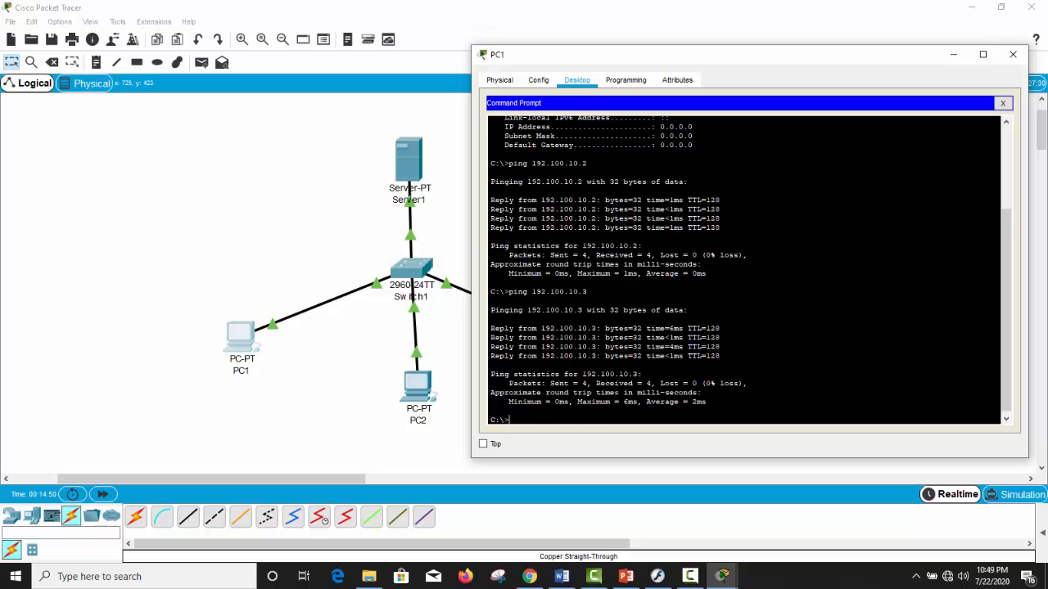
Step: Ping PC2 at 192.100.10.4 from PC1's Command Prompt
{"action": "key", "text": "Up"}
{"action": "key", "text": "BackSpace"}
{"action": "type", "text": "4"}
{"action": "key", "text": "Return"}
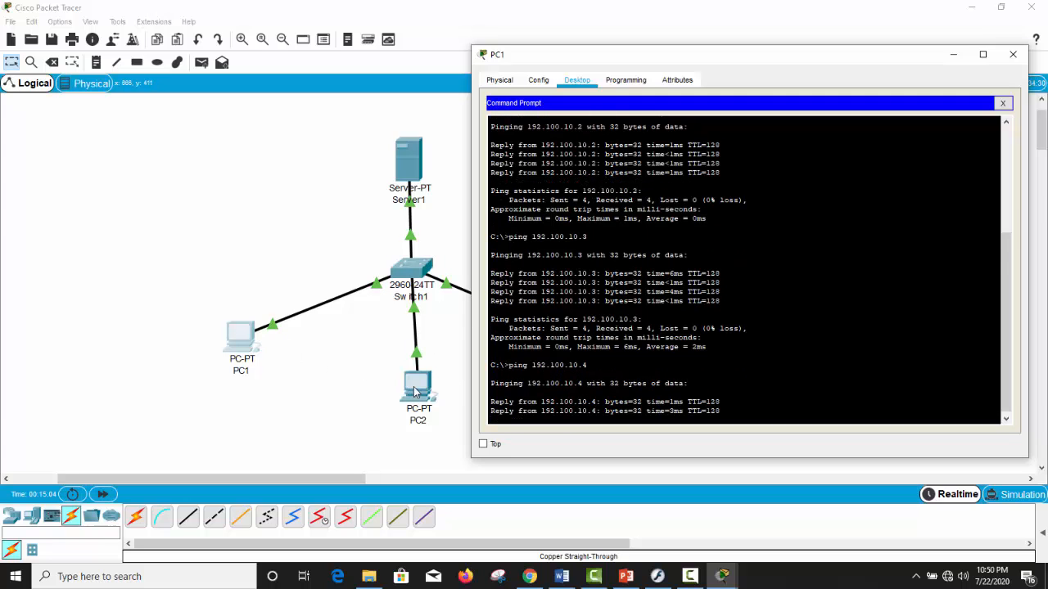
Step: Ping PC3 at 192.100.10.5 from PC1, with the device window moved clear of PC3
{"action": "key", "text": "Up"}
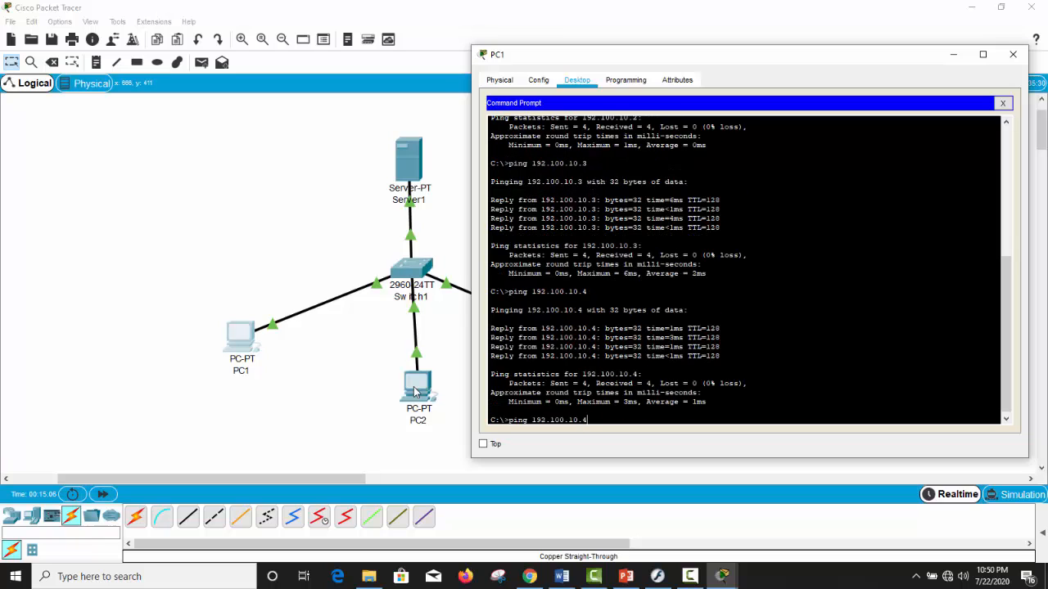
{"action": "key", "text": "BackSpace"}
{"action": "type", "text": "5"}
{"action": "left_click_drag", "start_coordinate": [639, 68], "coordinate": [137, 78]}
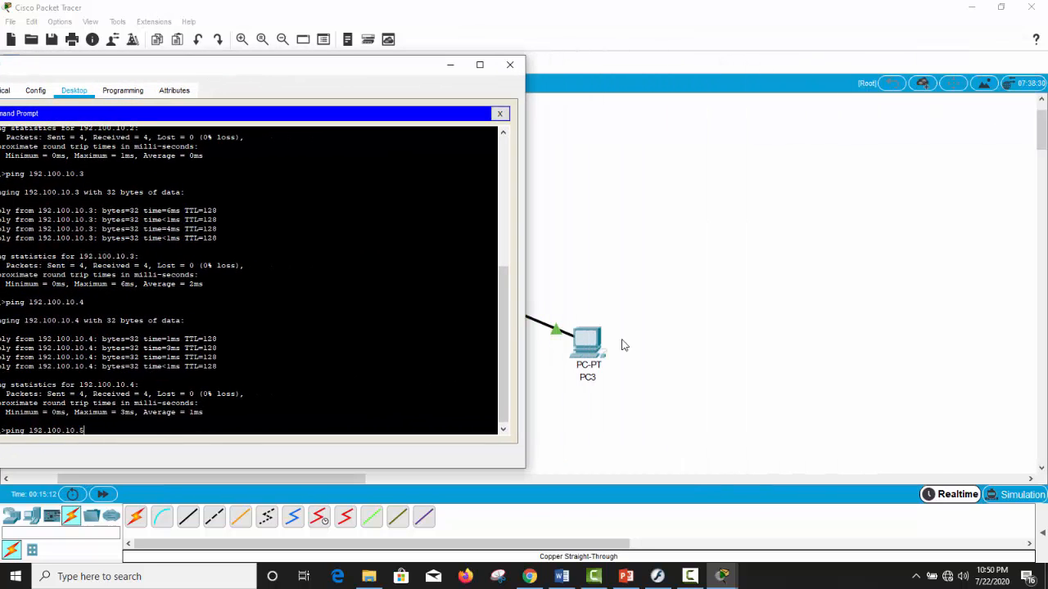
{"action": "key", "text": "Return"}
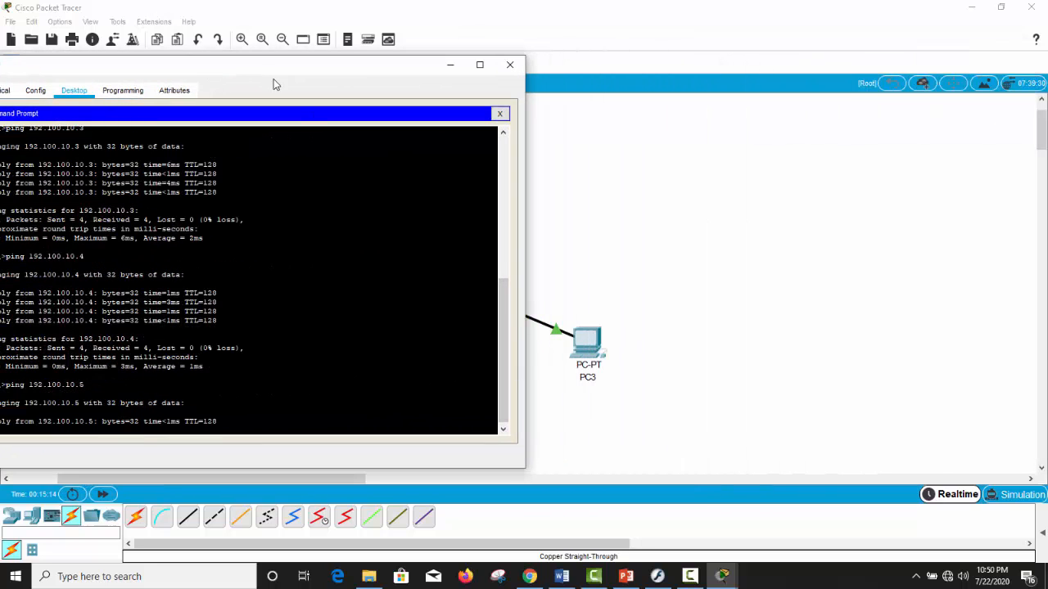
{"action": "left_click_drag", "start_coordinate": [271, 75], "coordinate": [342, 67]}
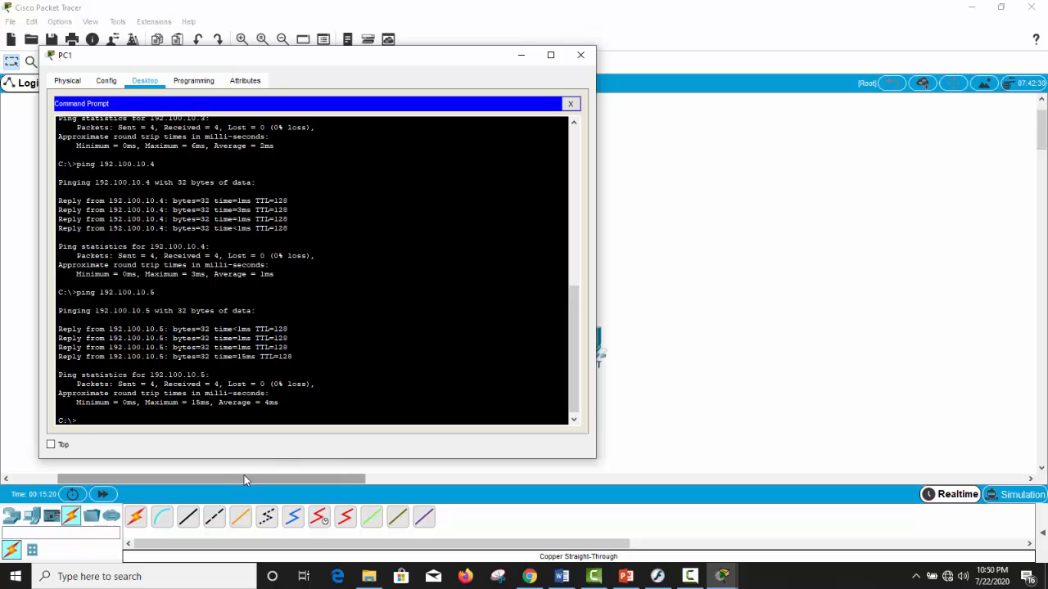
Step: Ping the unassigned address 192.100.10.6 from PC1 and close PC1's device window
{"action": "key", "text": "Up"}
{"action": "key", "text": "BackSpace"}
{"action": "type", "text": "6"}
{"action": "key", "text": "Return"}
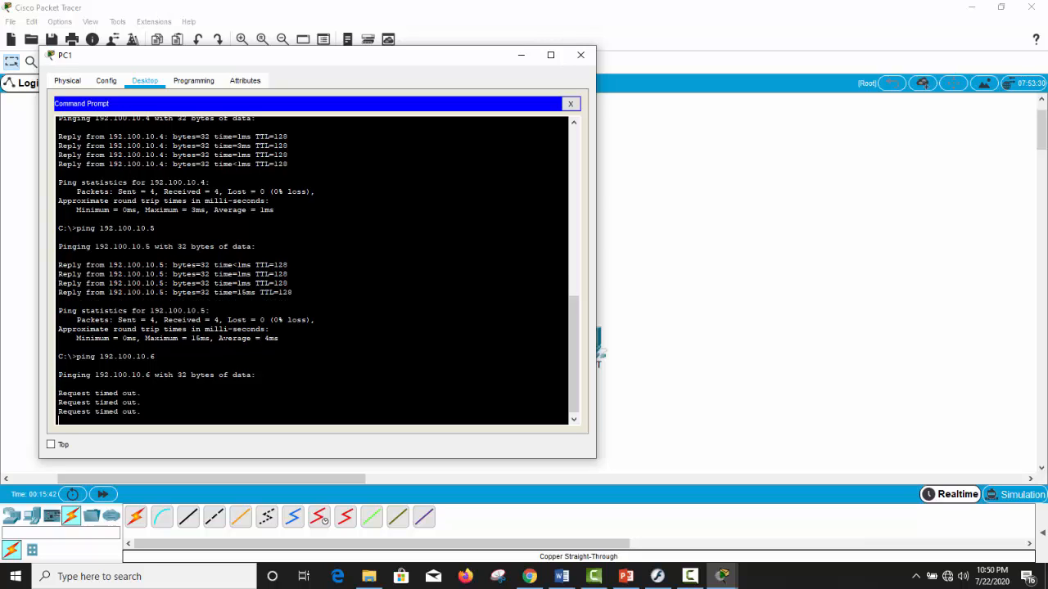
{"action": "left_click_drag", "start_coordinate": [58, 393], "coordinate": [138, 384]}
{"action": "left_click", "coordinate": [140, 393]}
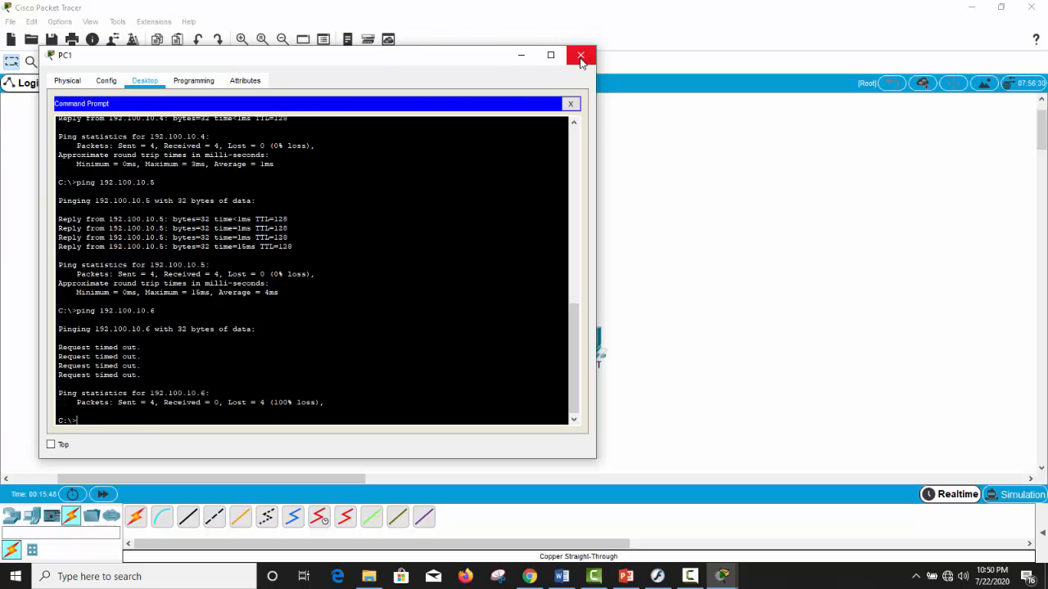
{"action": "left_click_drag", "start_coordinate": [317, 61], "coordinate": [424, 59]}
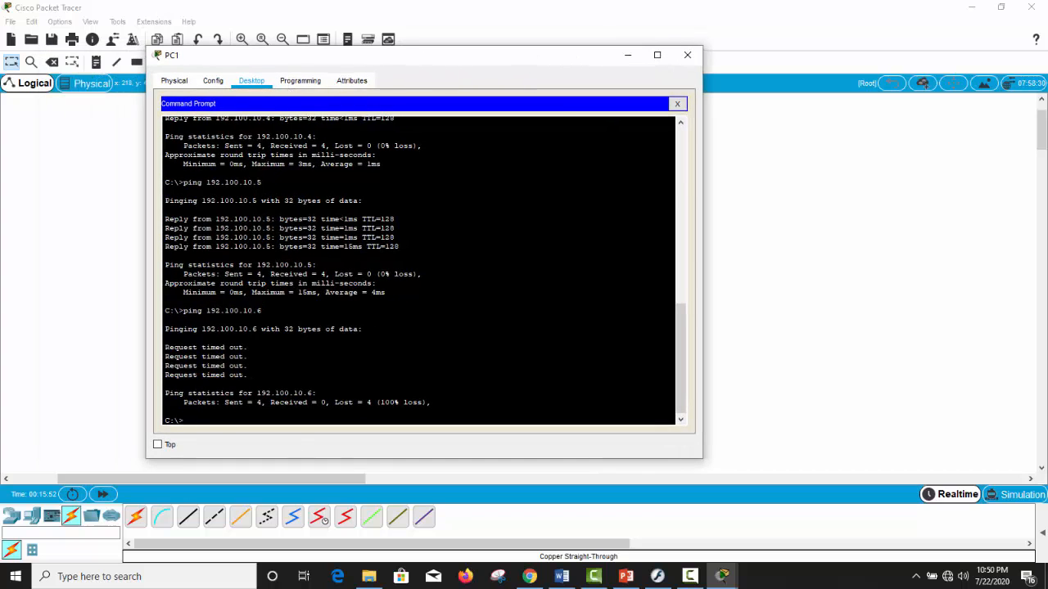
{"action": "left_click", "coordinate": [688, 55]}
Step: Search Windows for cmd and open the computer's own Command Prompt
{"action": "left_click", "coordinate": [171, 577]}
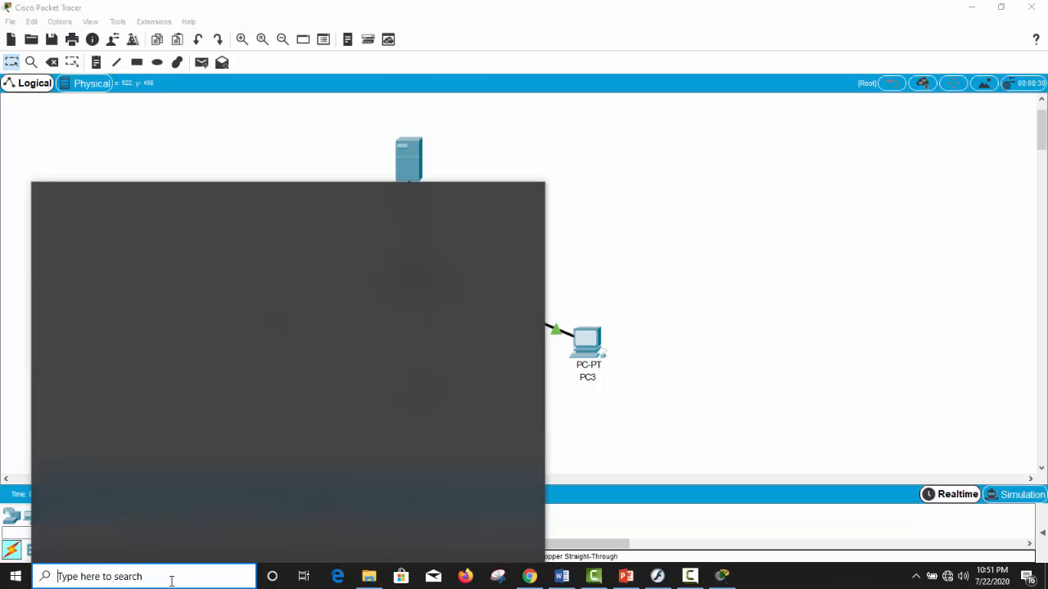
{"action": "type", "text": "cmd"}
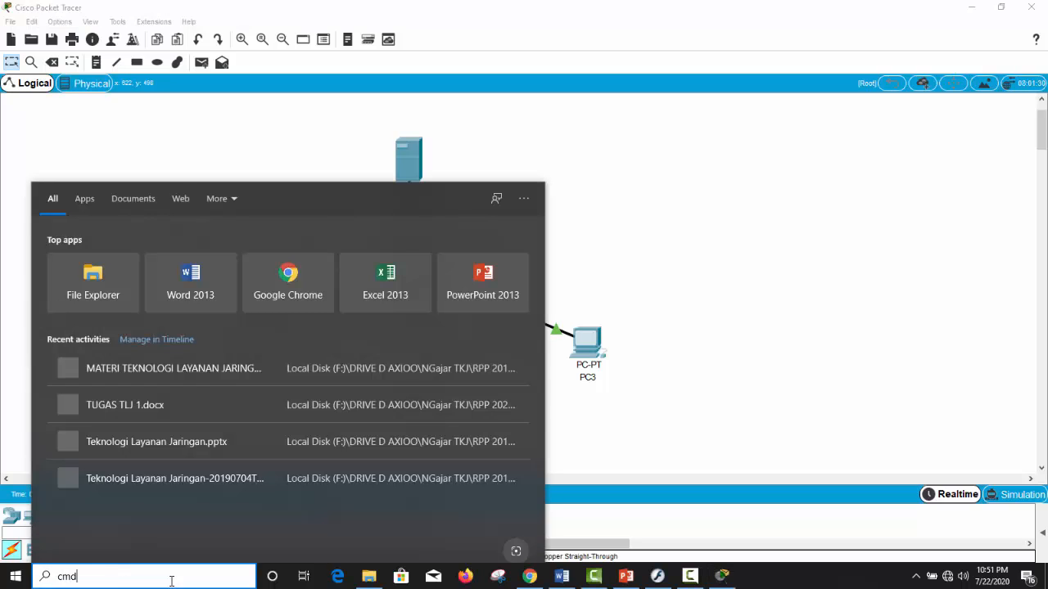
{"action": "key", "text": "Return"}
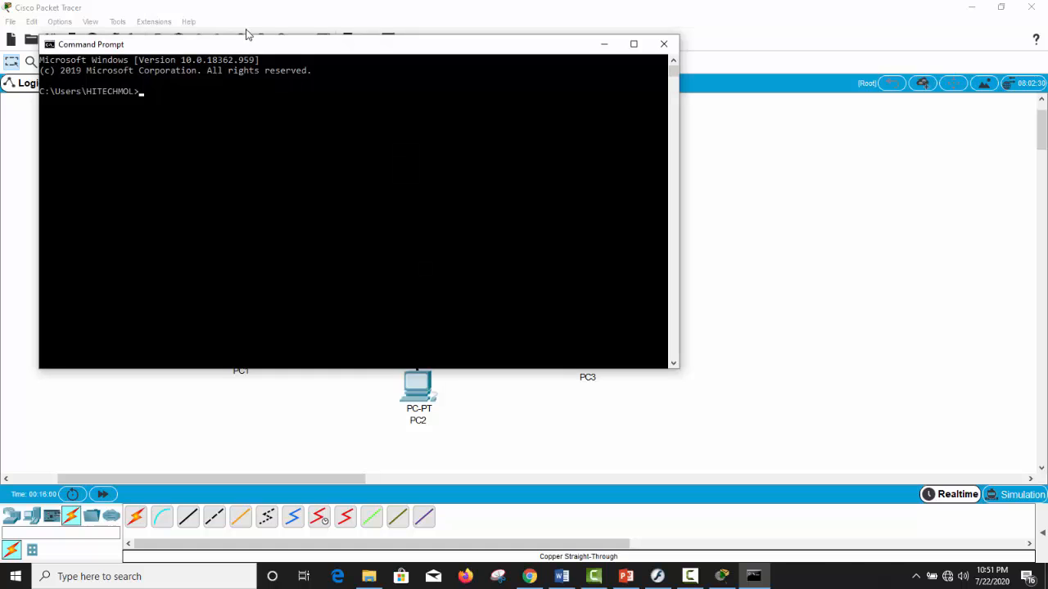
Step: Close the computer's Command Prompt, then put Packet Tracer in Simulation mode with the PDU scenario list shown
{"action": "left_click_drag", "start_coordinate": [246, 46], "coordinate": [350, 159]}
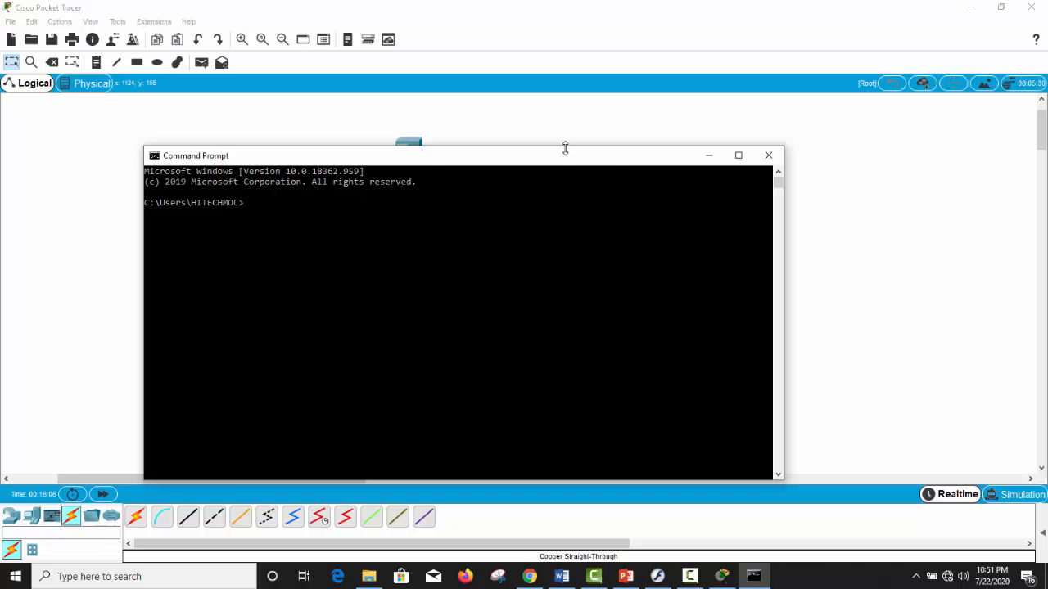
{"action": "left_click", "coordinate": [768, 157]}
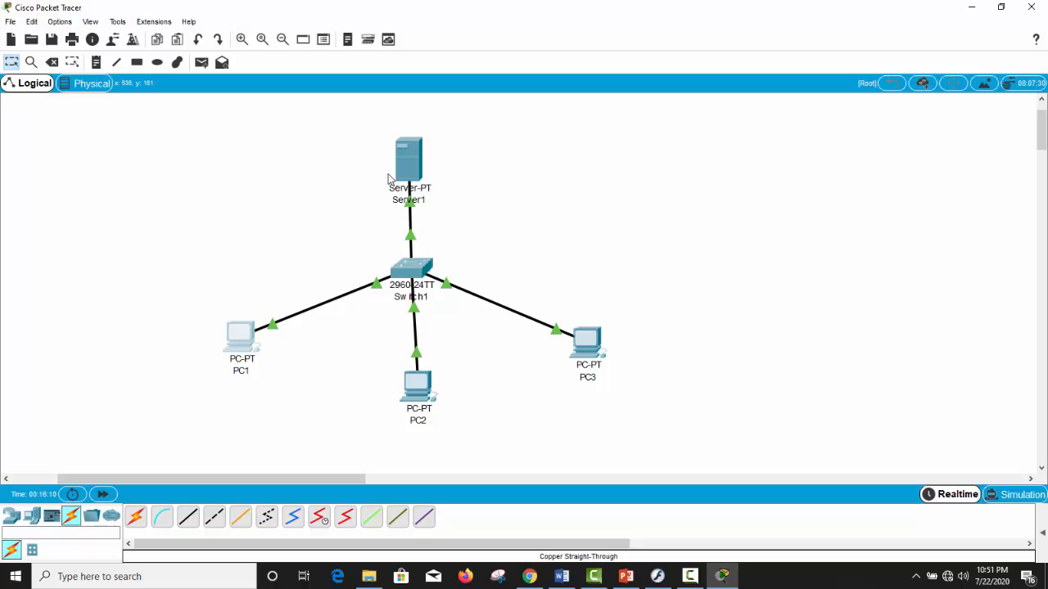
{"action": "left_click", "coordinate": [1021, 498]}
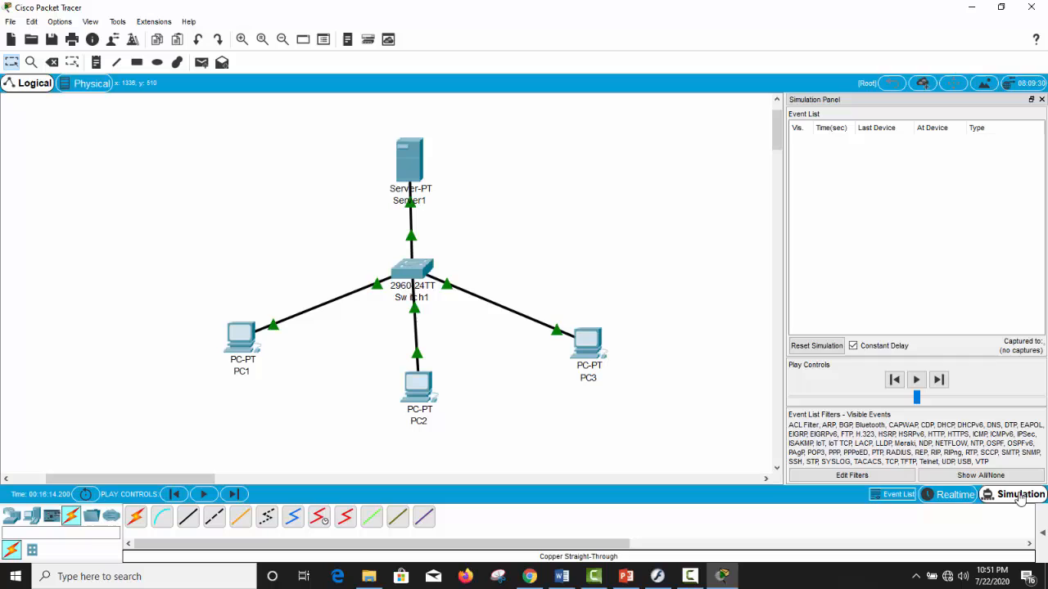
{"action": "left_click", "coordinate": [969, 501]}
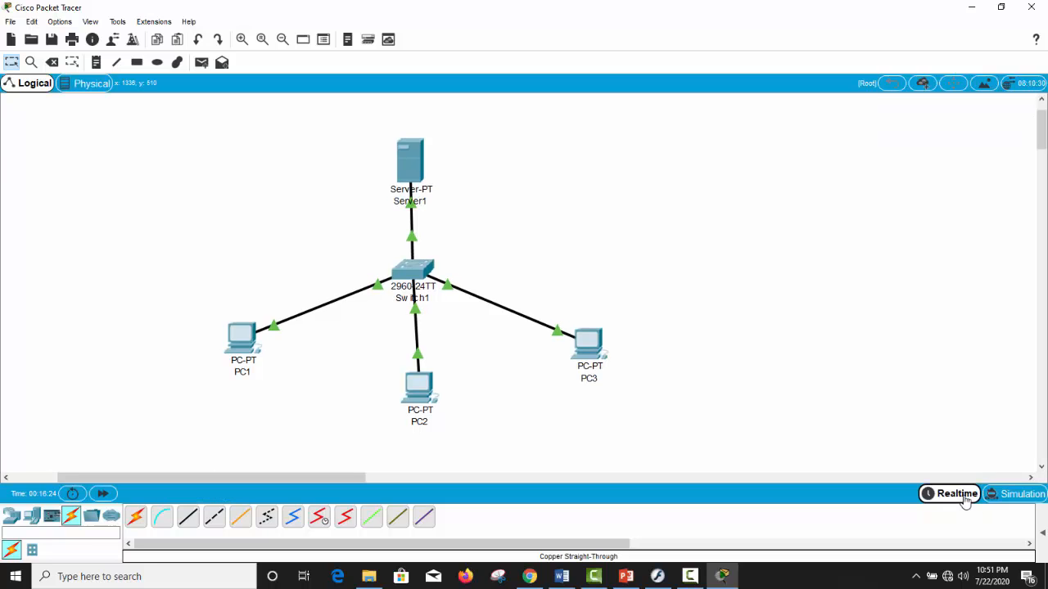
{"action": "left_click", "coordinate": [1022, 495]}
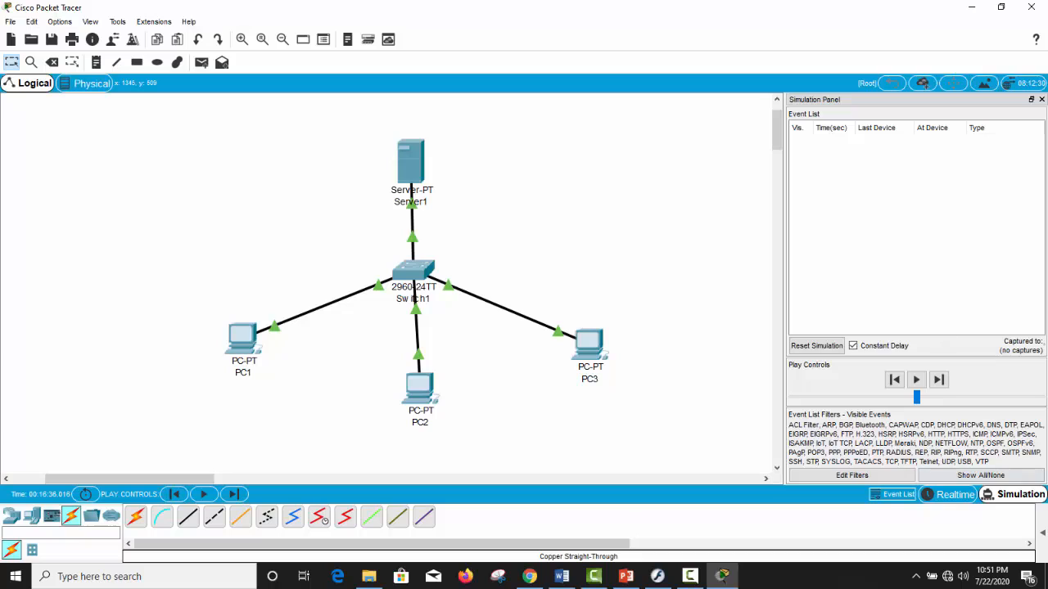
{"action": "left_click", "coordinate": [1043, 531]}
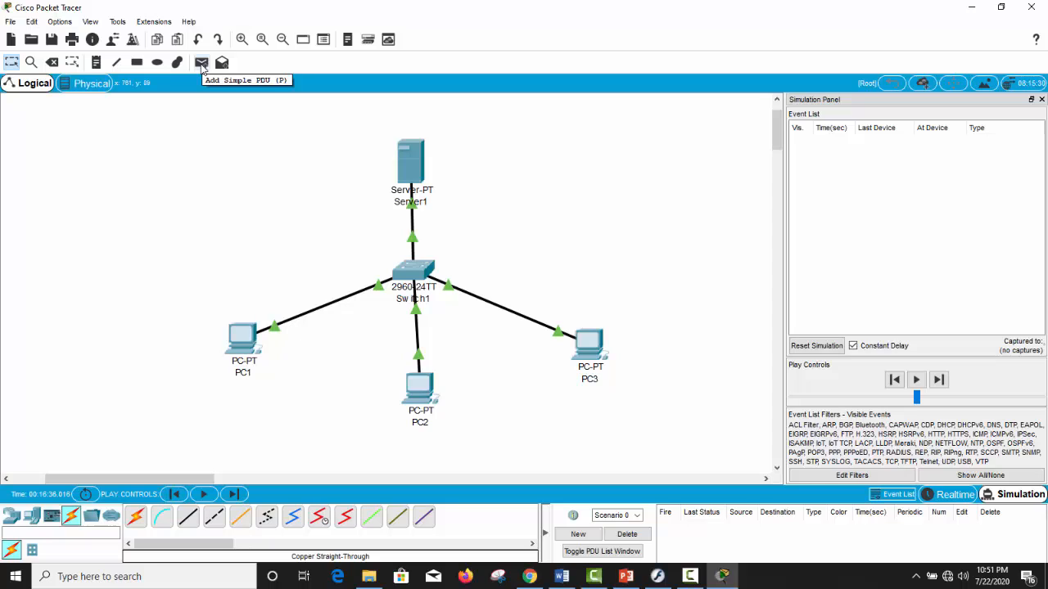
Step: Add a simple PDU from PC2 to Server1 and play the simulation with the playback speed raised
{"action": "left_click", "coordinate": [201, 64]}
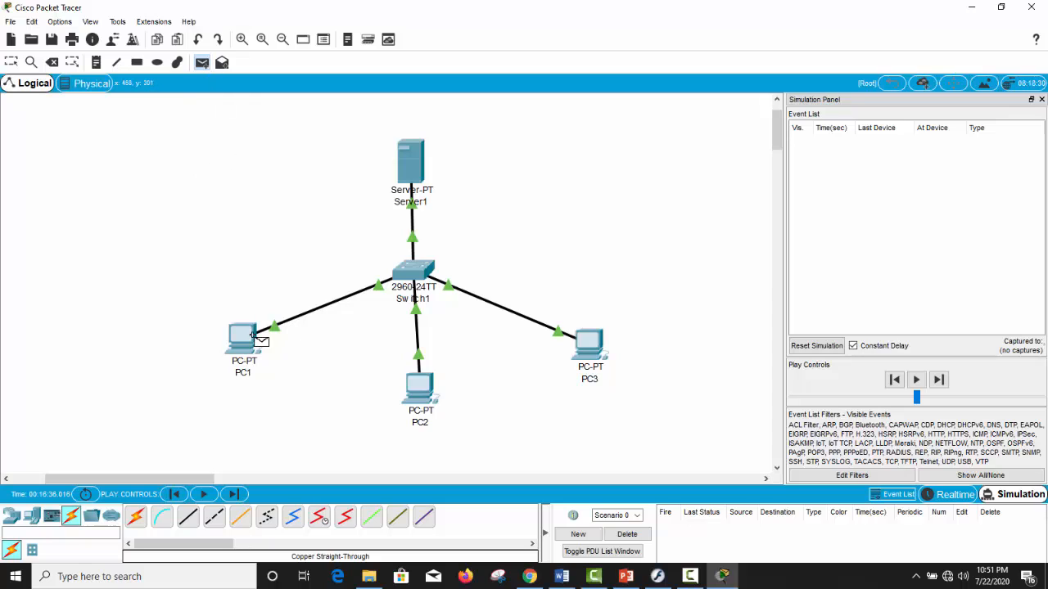
{"action": "left_click", "coordinate": [417, 390]}
{"action": "left_click", "coordinate": [412, 159]}
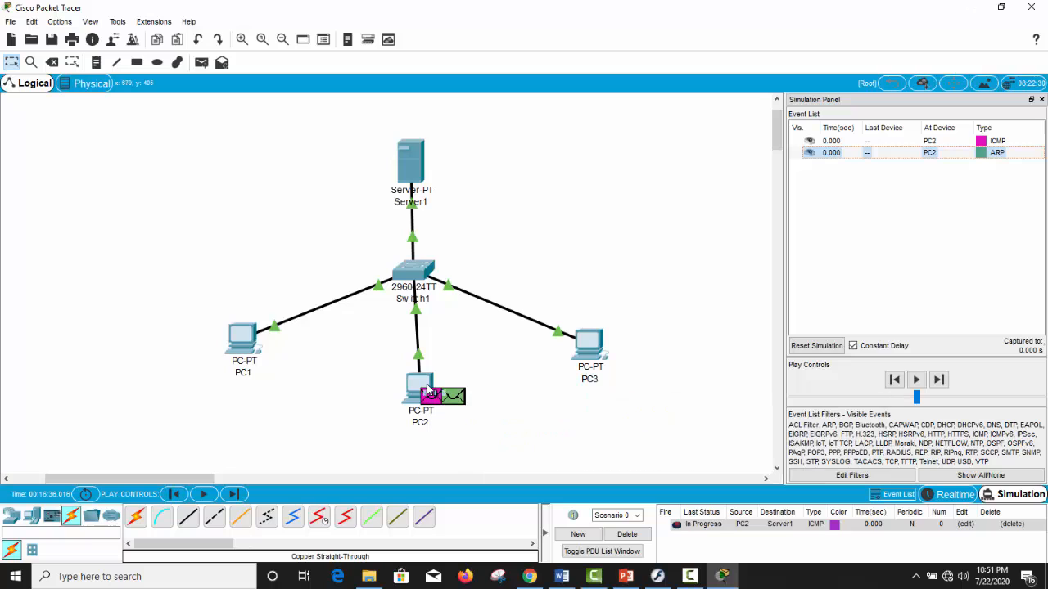
{"action": "mouse_move", "coordinate": [416, 164]}
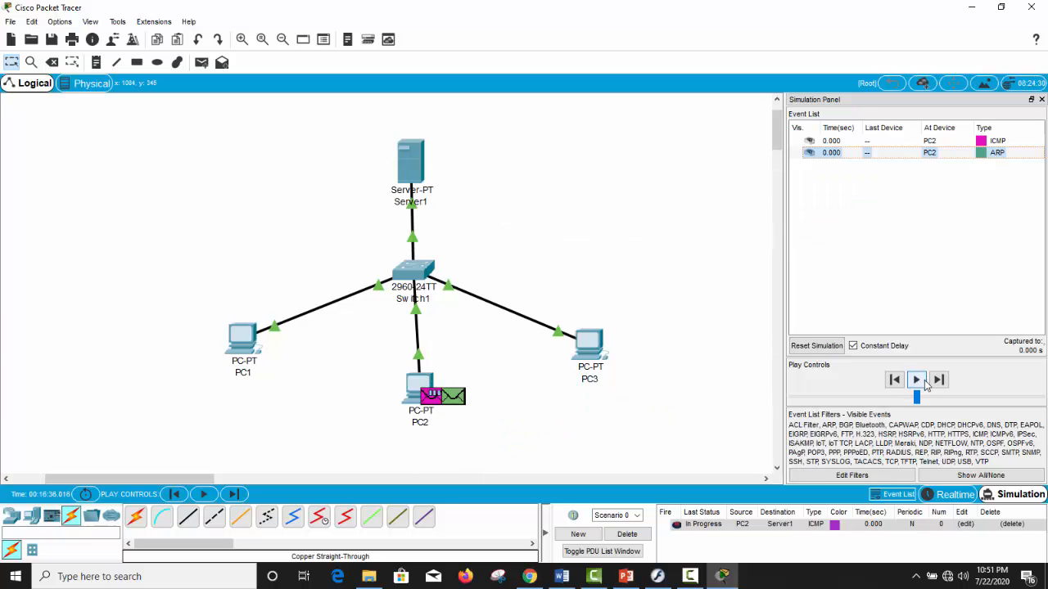
{"action": "left_click", "coordinate": [917, 378]}
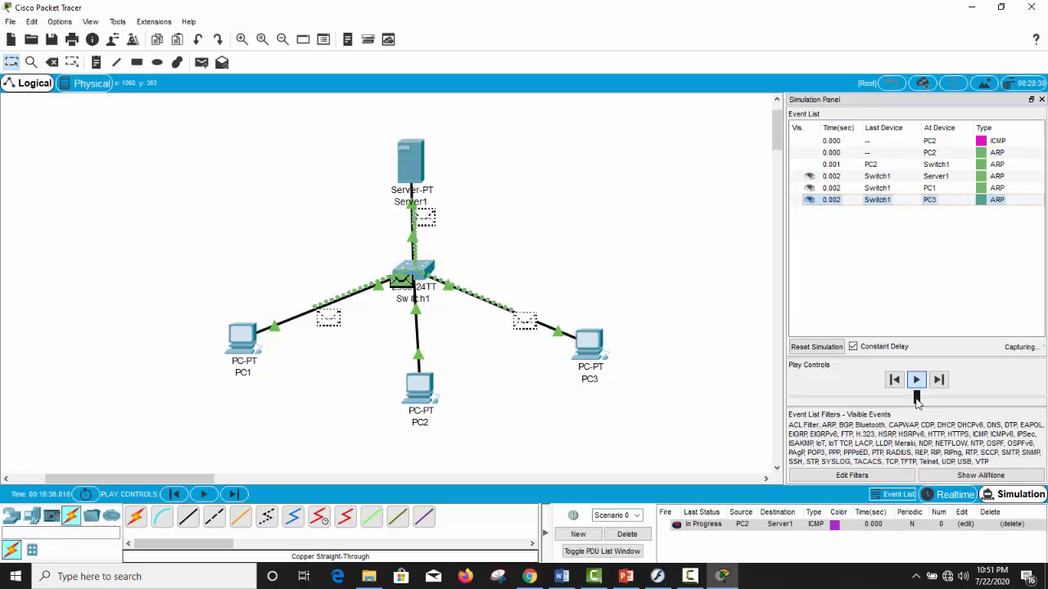
{"action": "left_click_drag", "start_coordinate": [917, 399], "coordinate": [963, 398]}
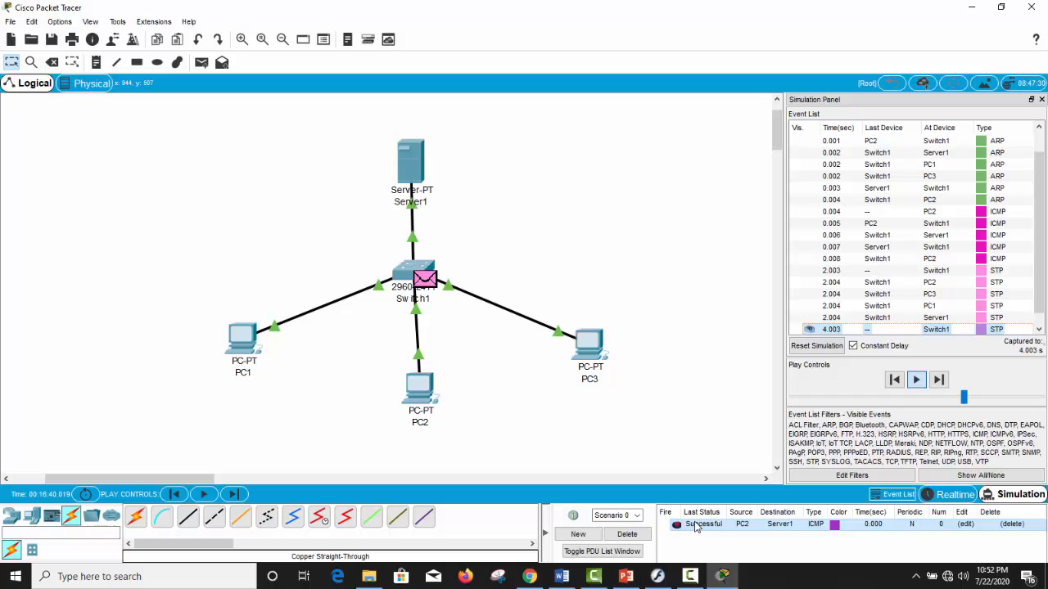
Step: Delete the current PDU scenario and simulate a simple PDU from PC1 to PC3 at a still faster playback speed
{"action": "left_click", "coordinate": [629, 534]}
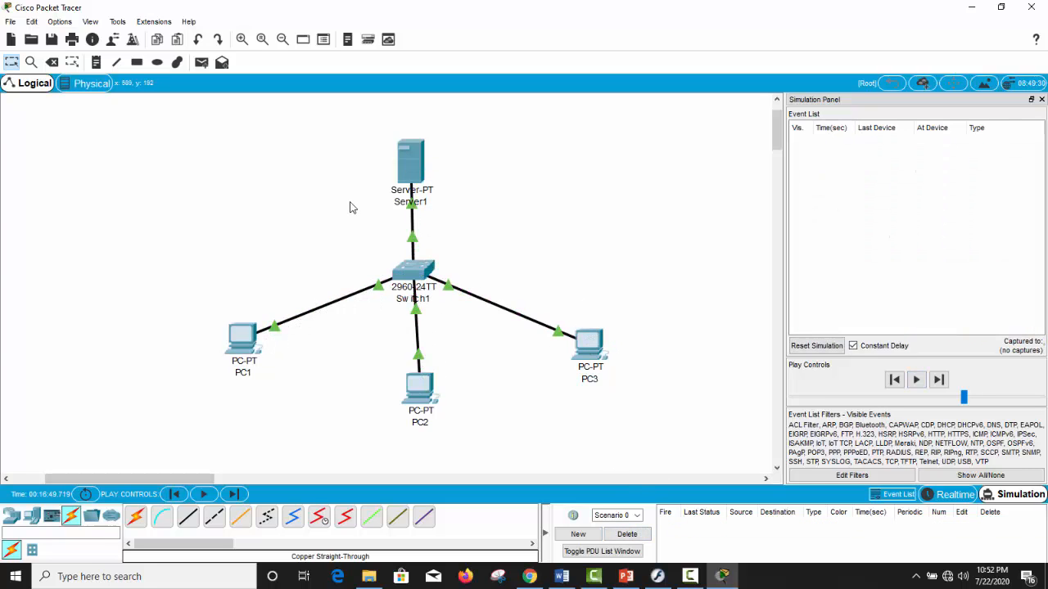
{"action": "left_click", "coordinate": [202, 62]}
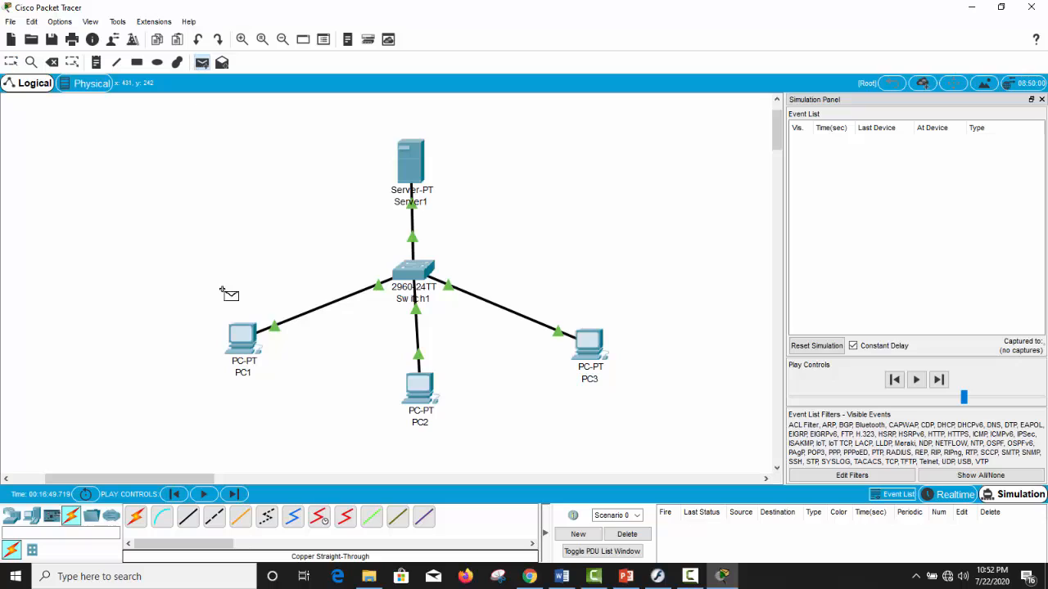
{"action": "left_click", "coordinate": [244, 338]}
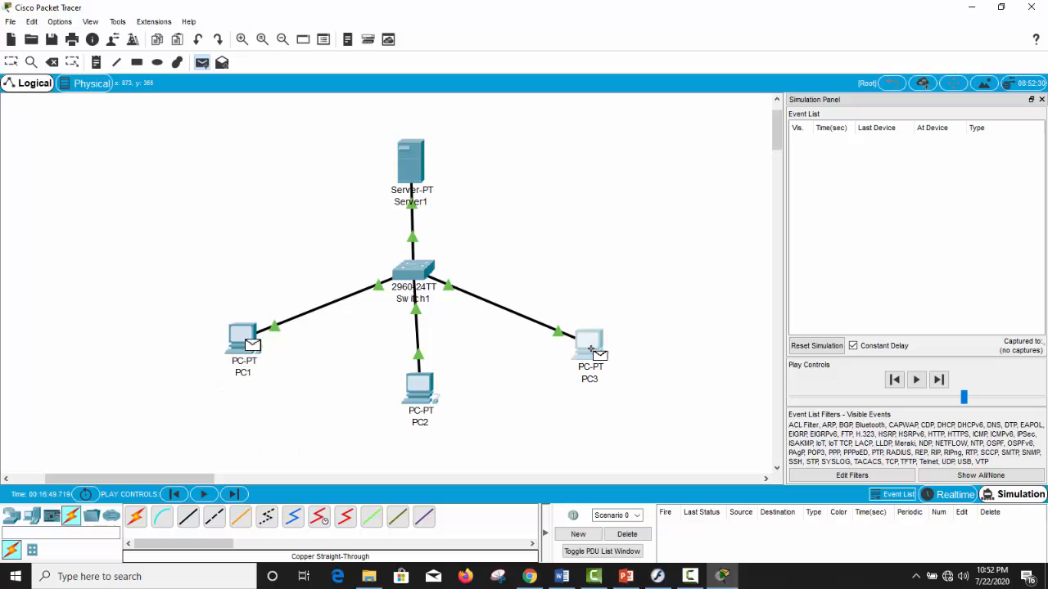
{"action": "left_click", "coordinate": [591, 350]}
{"action": "left_click", "coordinate": [918, 382]}
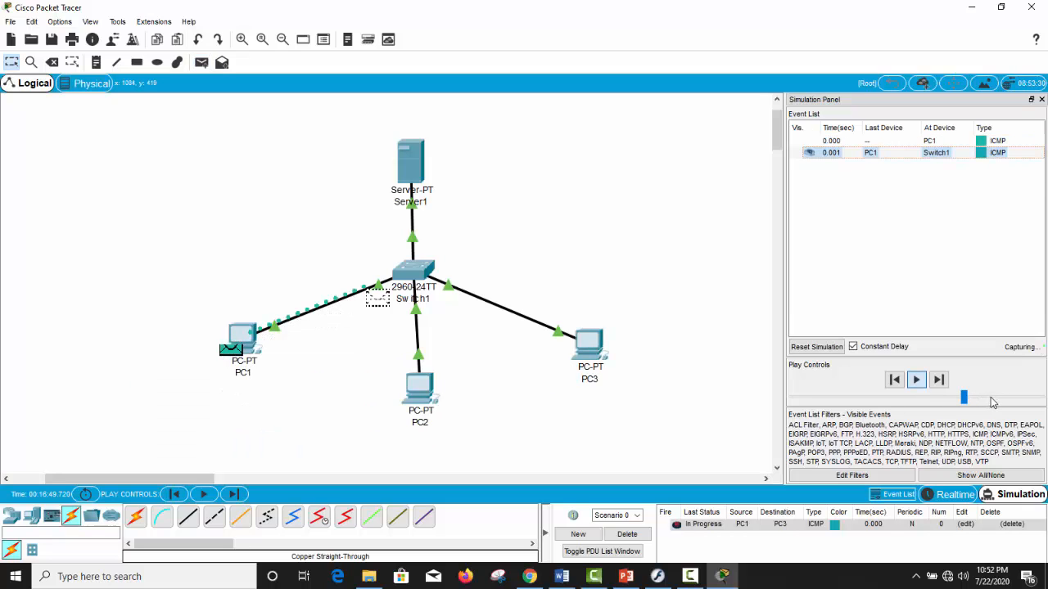
{"action": "left_click_drag", "start_coordinate": [963, 398], "coordinate": [1006, 399]}
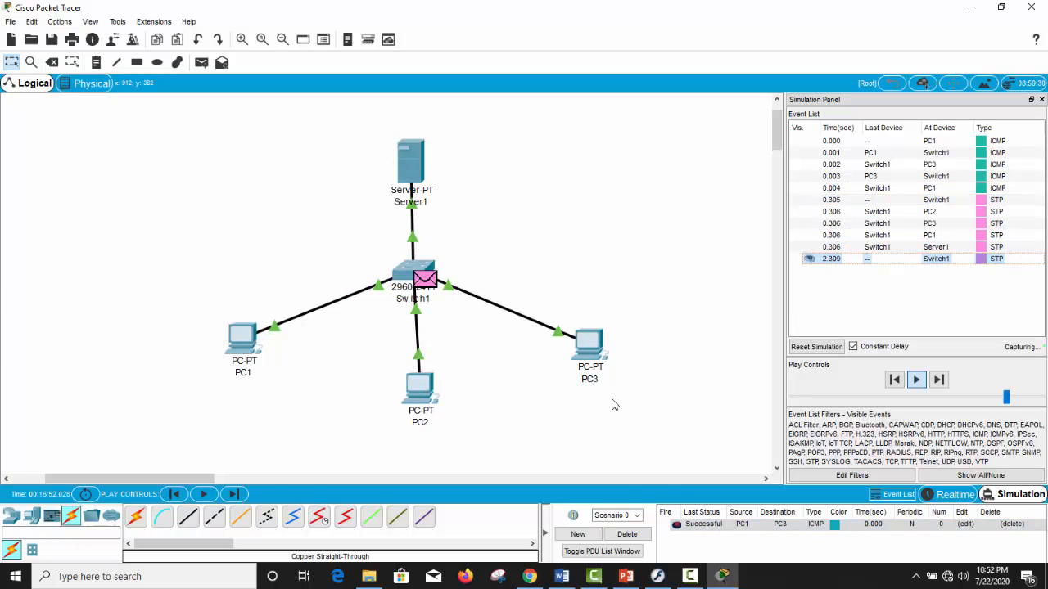
Step: Delete the PC1-to-PC3 PDU scenario and return the network to Realtime mode
{"action": "left_click", "coordinate": [641, 534]}
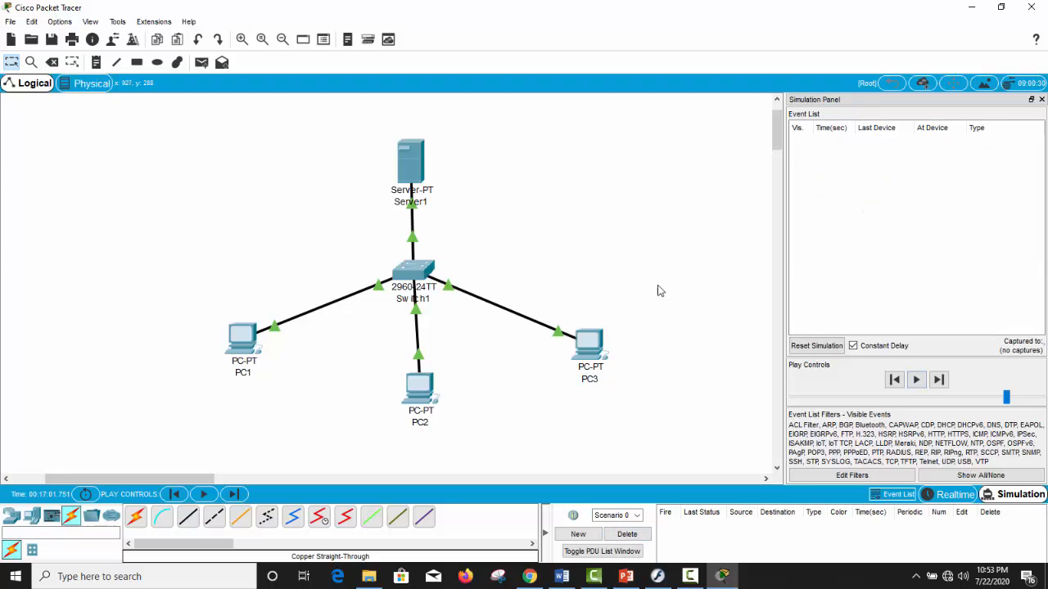
{"action": "left_click", "coordinate": [953, 494]}
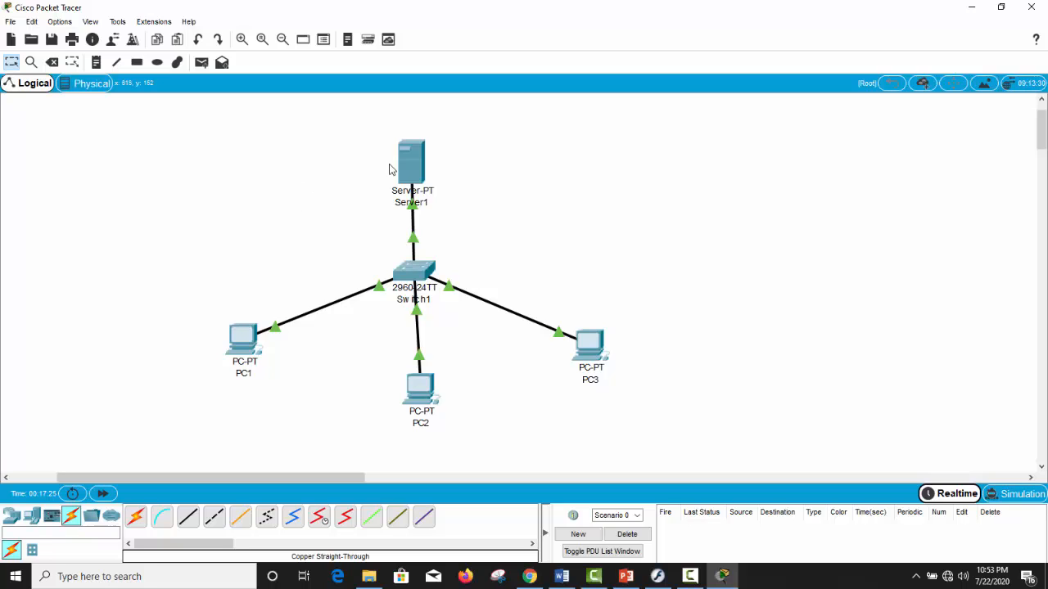
{"action": "mouse_move", "coordinate": [390, 169]}
Step: Save the network as JARINGAN CLIENT SERVER in Documents and exit Packet Tracer, saving the work
{"action": "left_click", "coordinate": [57, 42]}
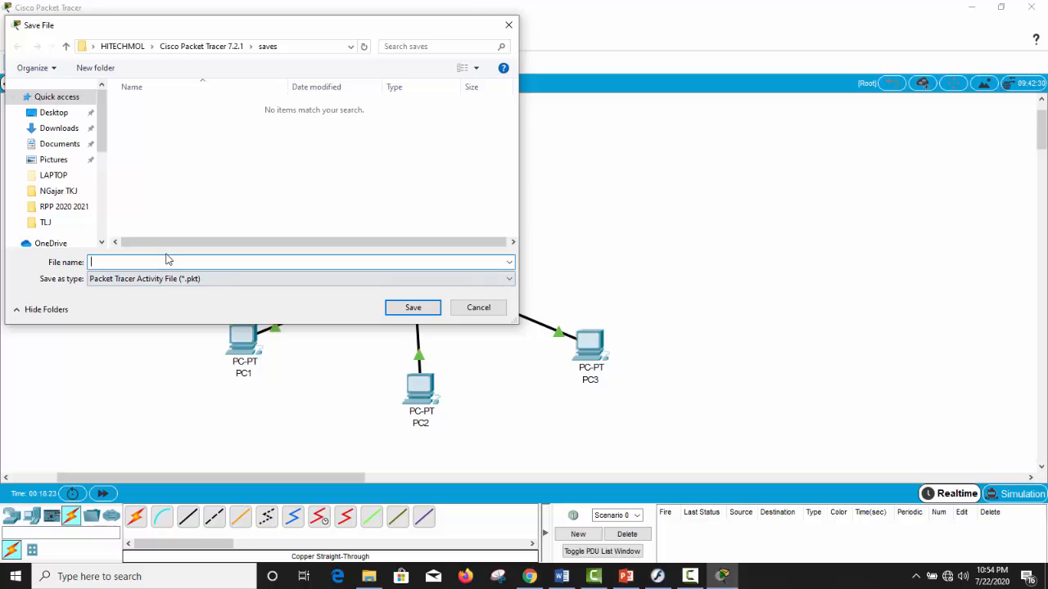
{"action": "left_click", "coordinate": [64, 146]}
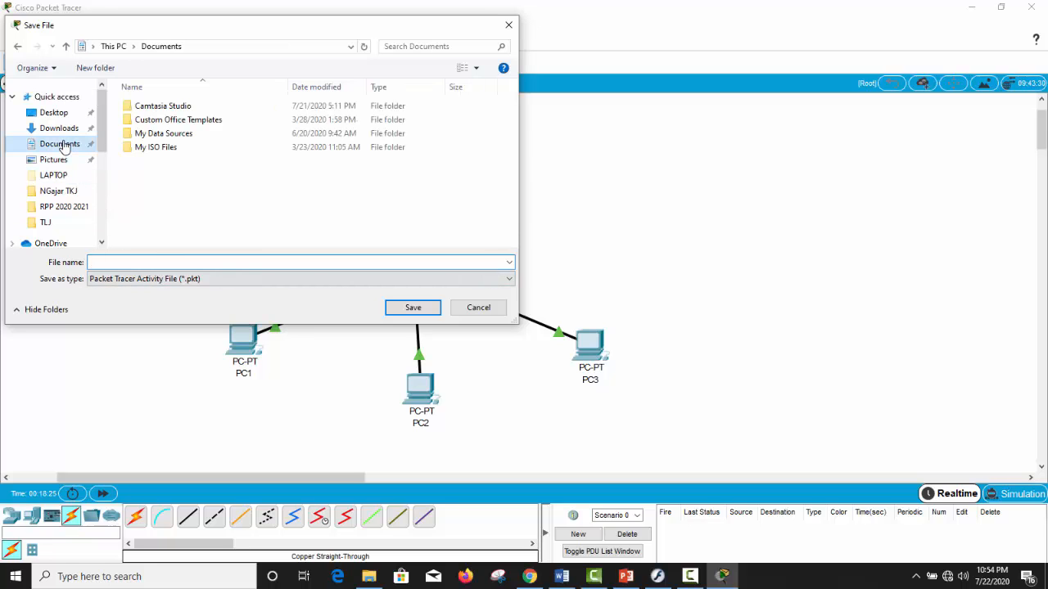
{"action": "left_click", "coordinate": [124, 262]}
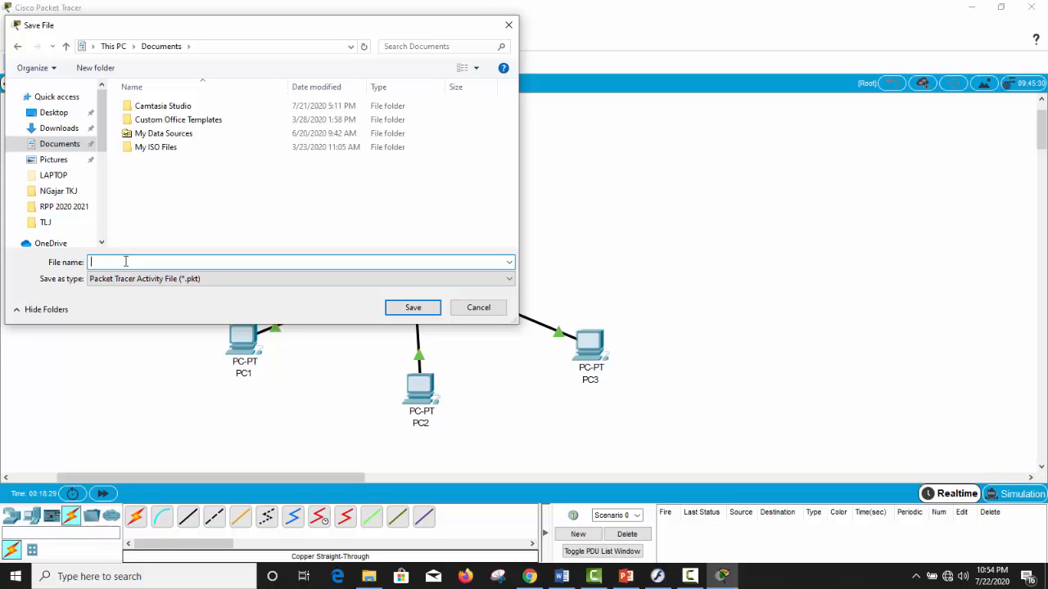
{"action": "type", "text": "JARINGAN"}
{"action": "type", "text": "CLIENT SERVER"}
{"action": "left_click", "coordinate": [412, 308]}
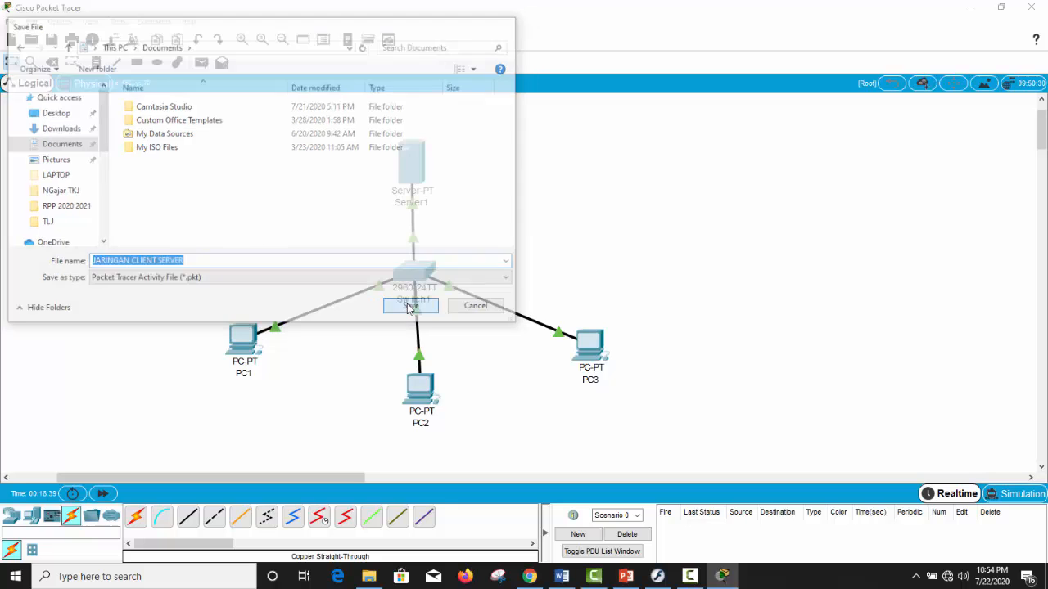
{"action": "left_click", "coordinate": [1031, 6]}
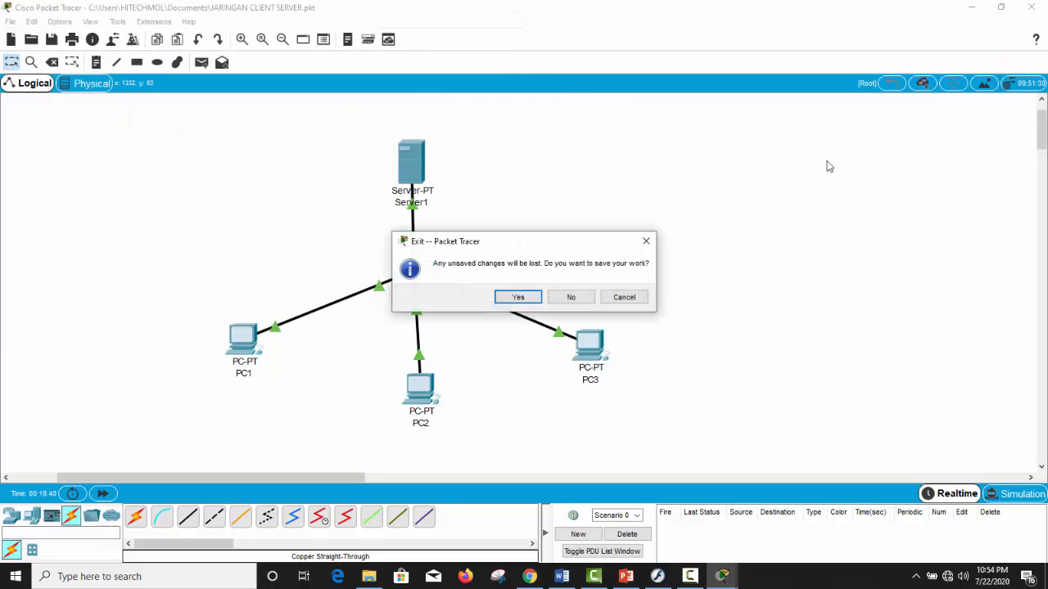
{"action": "left_click", "coordinate": [518, 298]}
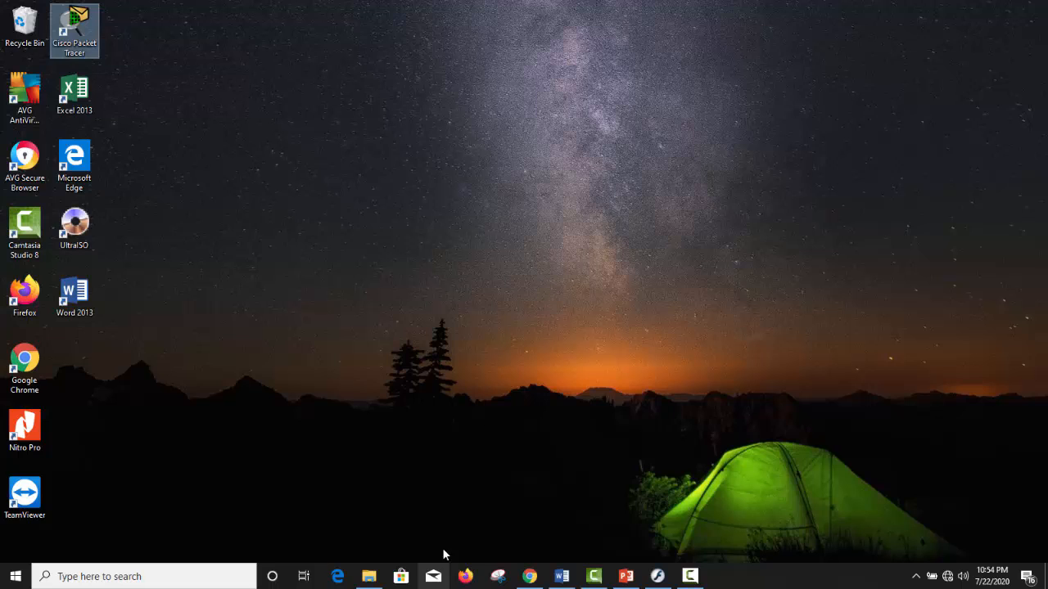
Step: Open a new File Explorer window and reopen the JARINGAN CLIENT SERVER file from Documents in Packet Tracer
{"action": "left_click", "coordinate": [369, 576]}
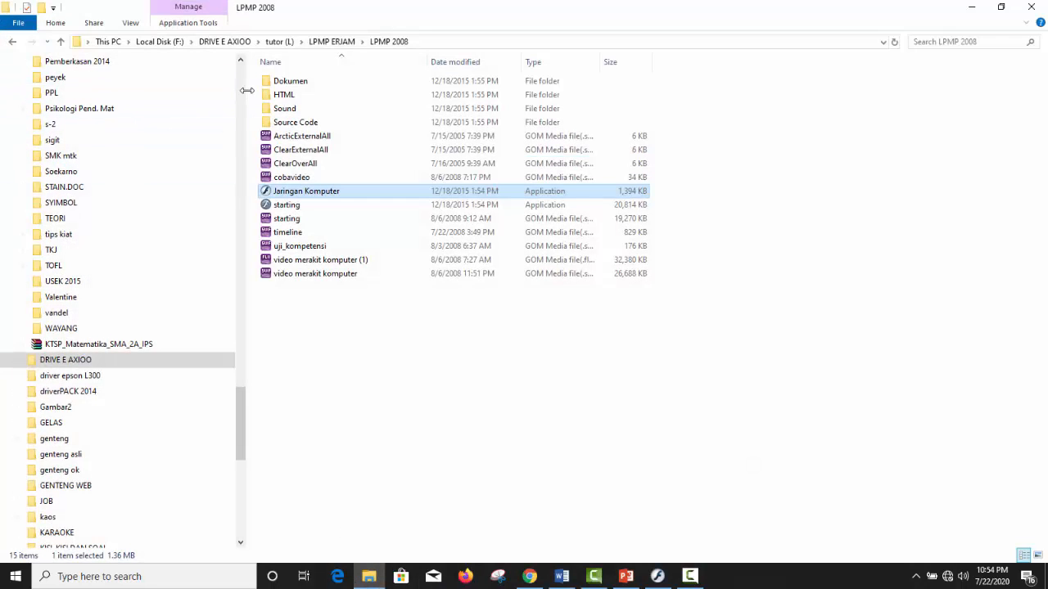
{"action": "key", "text": "super+e"}
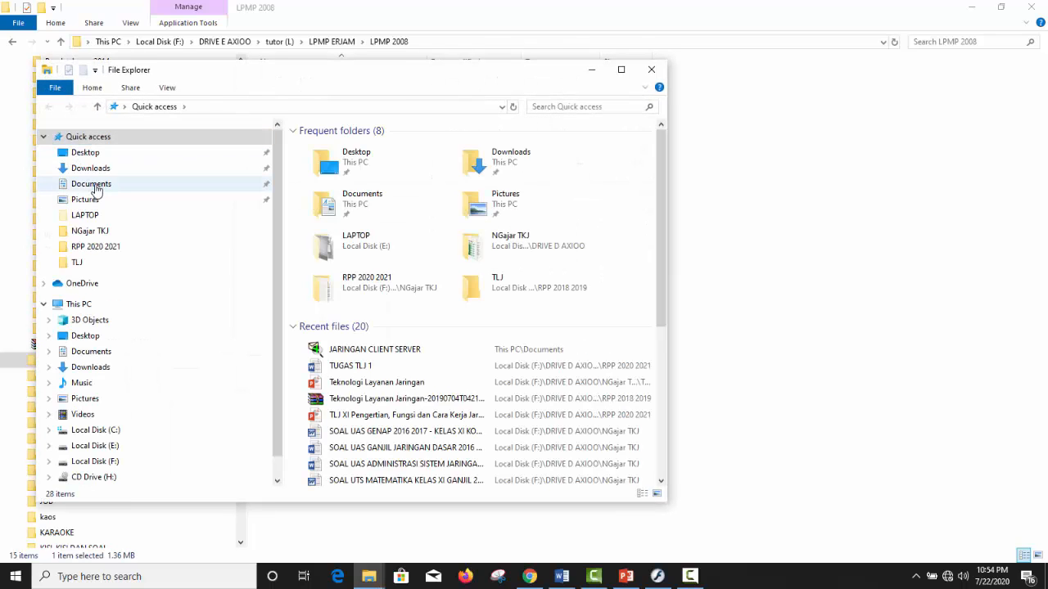
{"action": "left_click", "coordinate": [95, 187]}
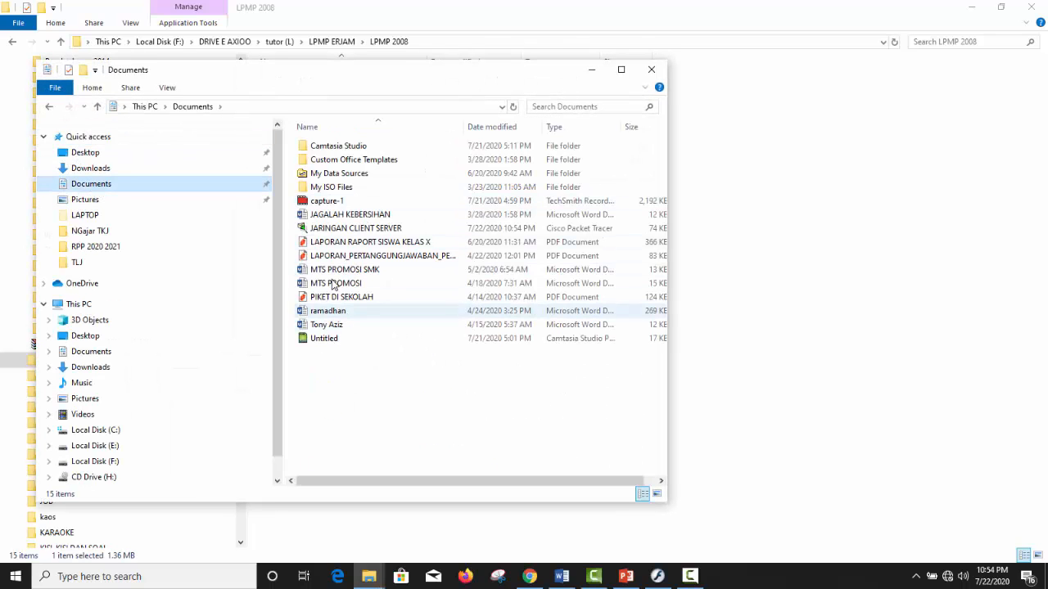
{"action": "left_click", "coordinate": [338, 232]}
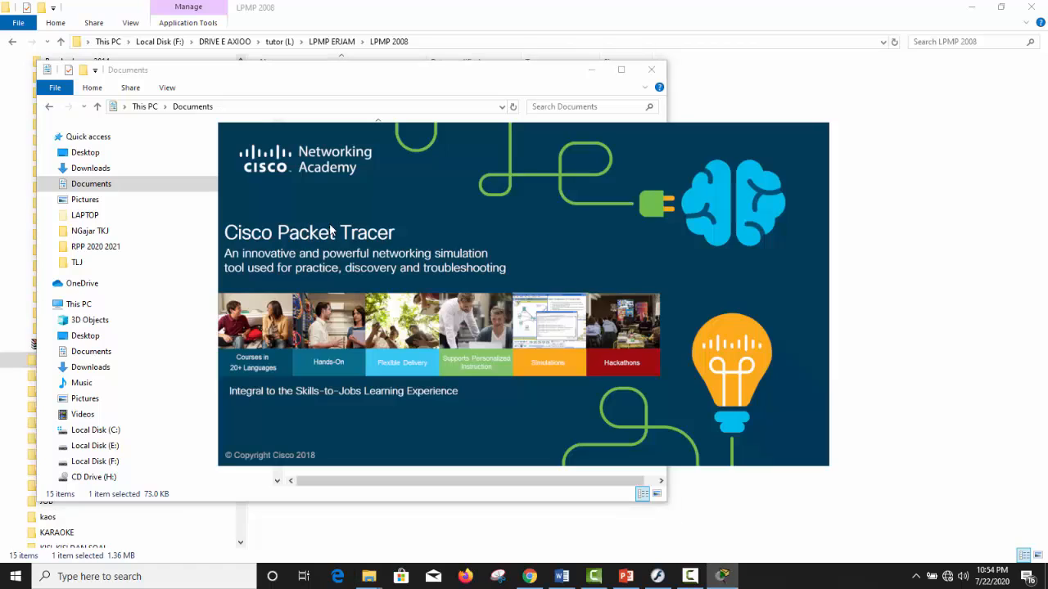
{"action": "left_click", "coordinate": [501, 88]}
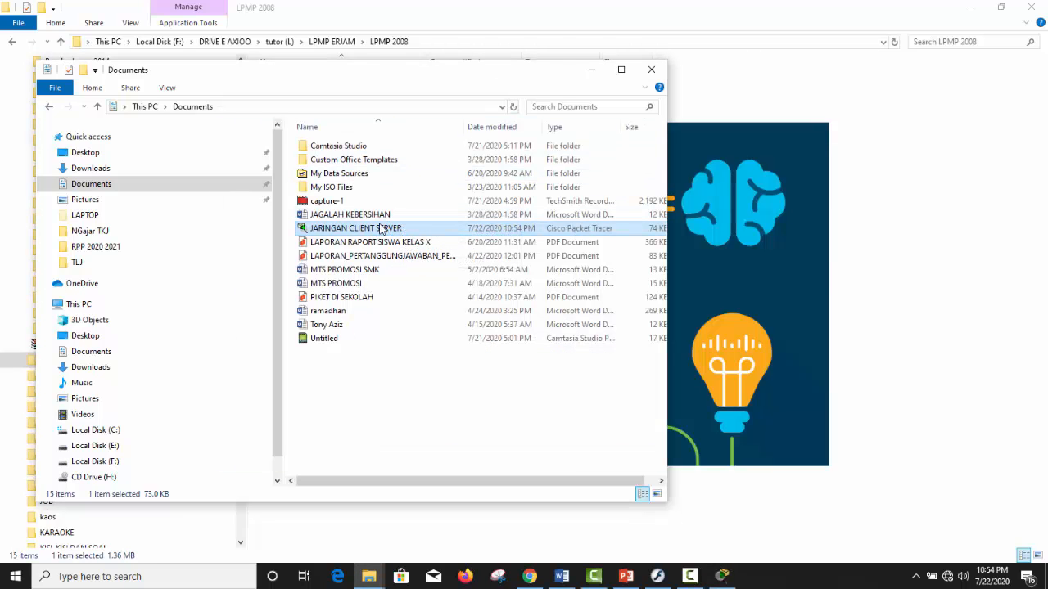
{"action": "left_click", "coordinate": [781, 38]}
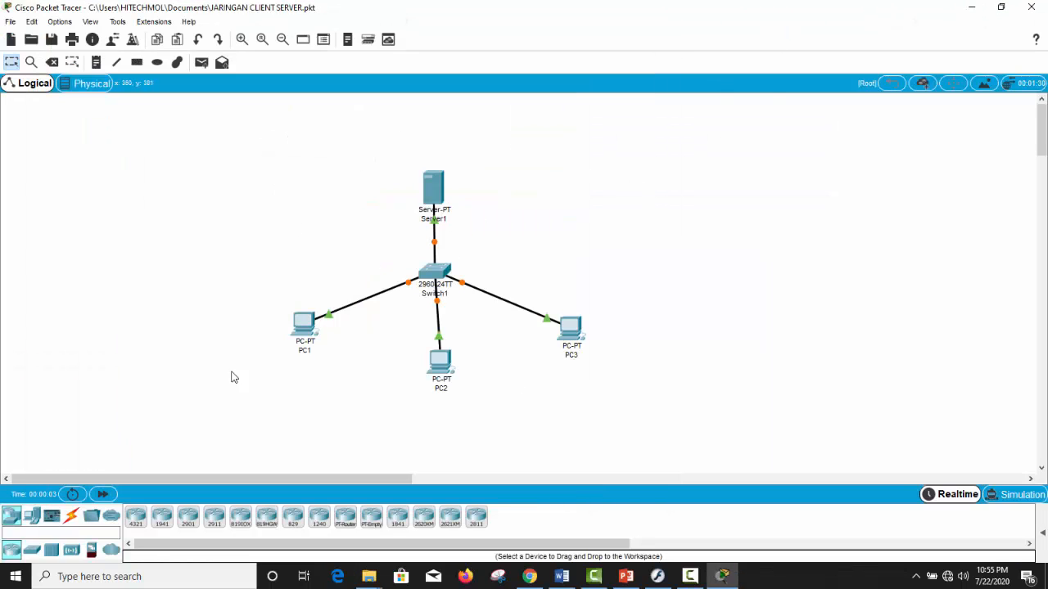
{"action": "mouse_move", "coordinate": [528, 319]}
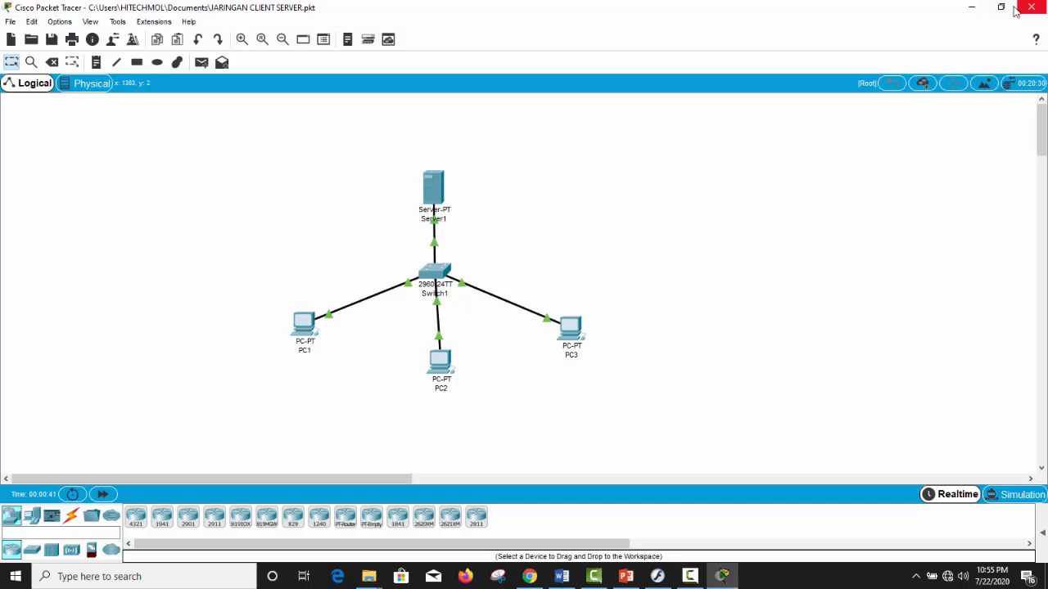
Step: Minimize Packet Tracer and switch to the Word document TUGAS TLJ 1 to look through its list of topics
{"action": "left_click", "coordinate": [969, 10]}
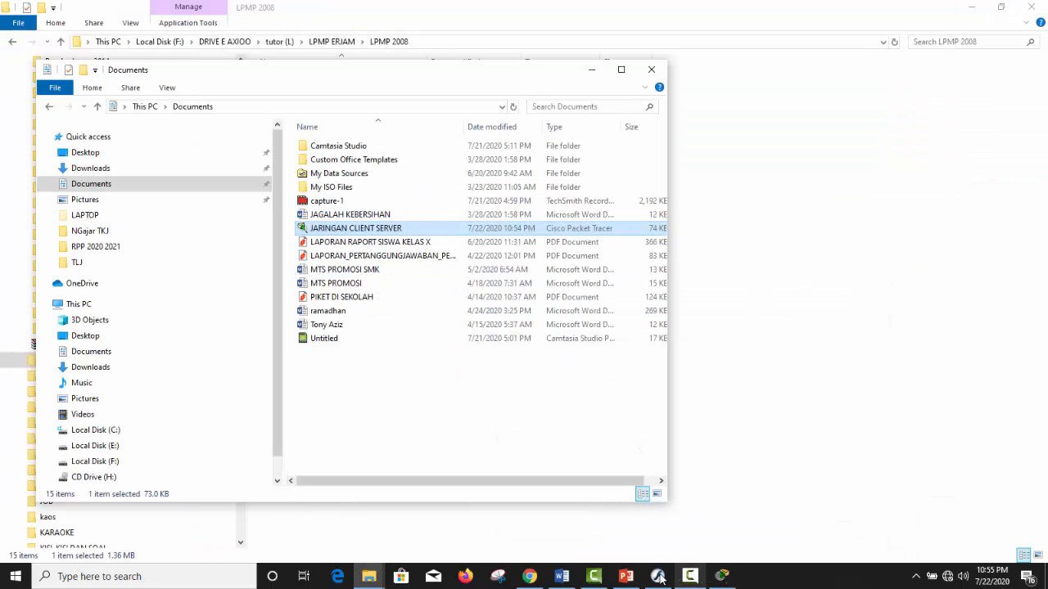
{"action": "left_click", "coordinate": [562, 576]}
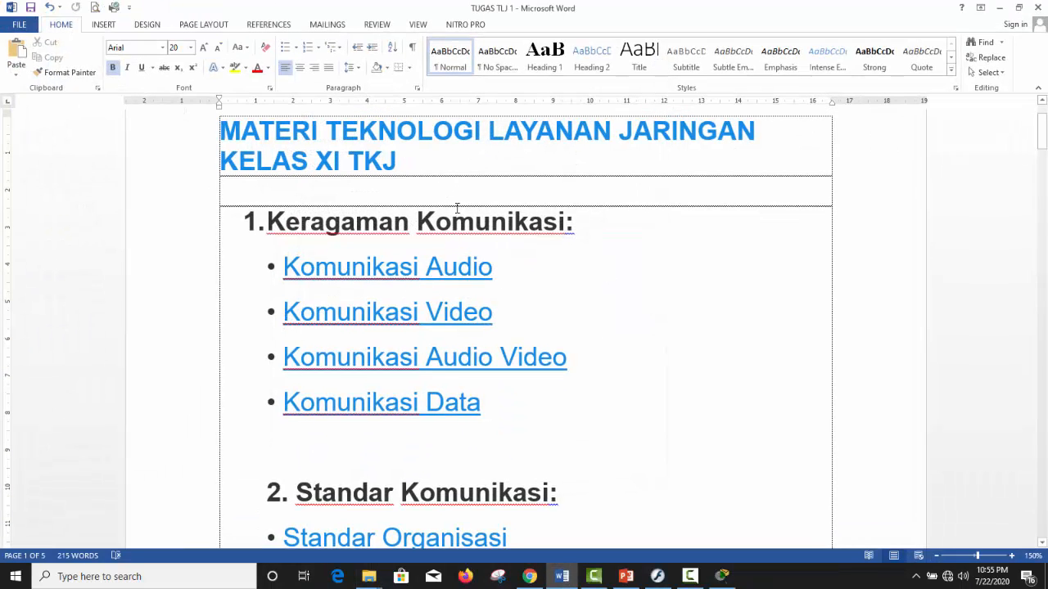
{"action": "left_click", "coordinate": [534, 274]}
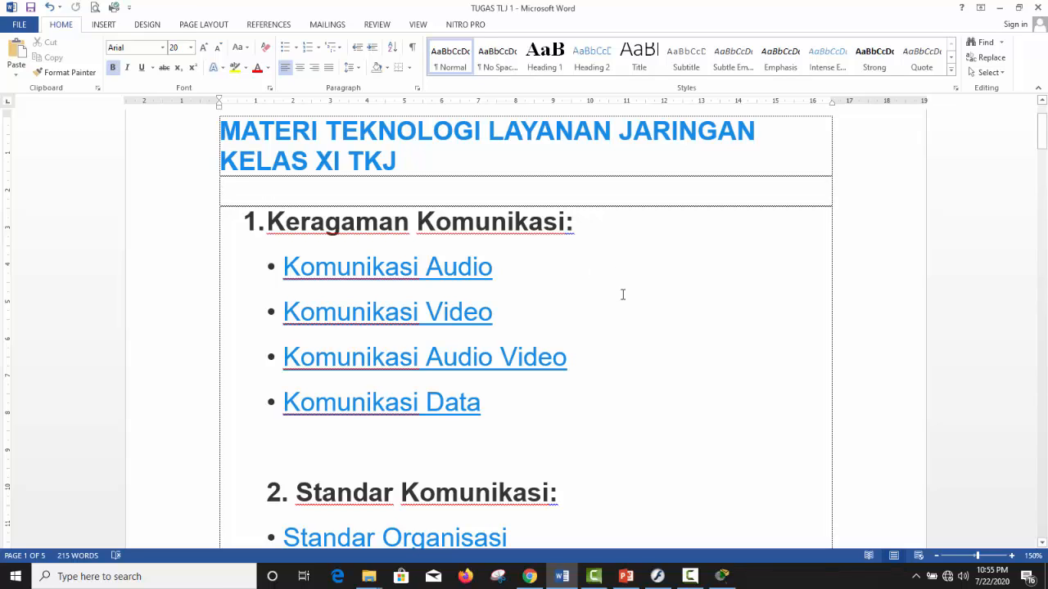
{"action": "scroll", "coordinate": [622, 295], "scroll_direction": "down", "scroll_amount": 1}
{"action": "scroll", "coordinate": [622, 294], "scroll_direction": "down", "scroll_amount": 2}
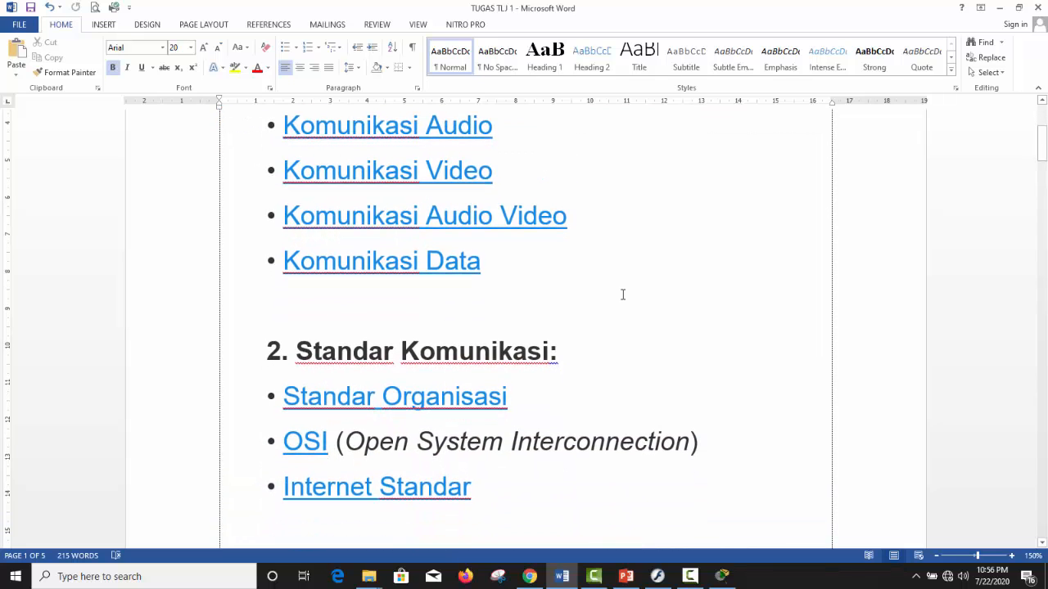
Step: Return to the start of the Word document, and clear Word and both File Explorer windows away to show the desktop
{"action": "scroll", "coordinate": [622, 294], "scroll_direction": "up", "scroll_amount": 4}
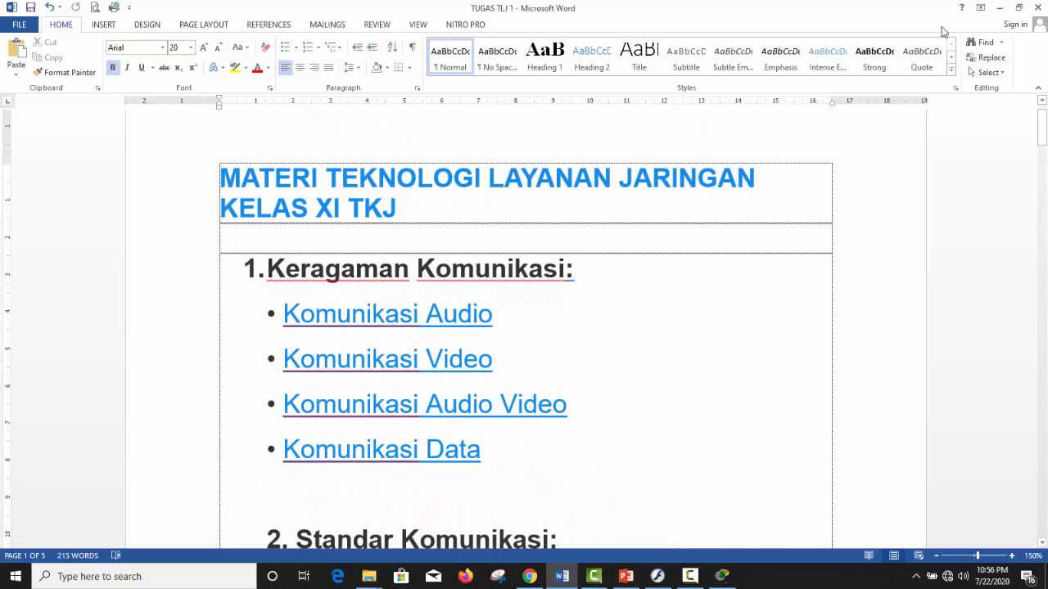
{"action": "left_click", "coordinate": [1038, 6]}
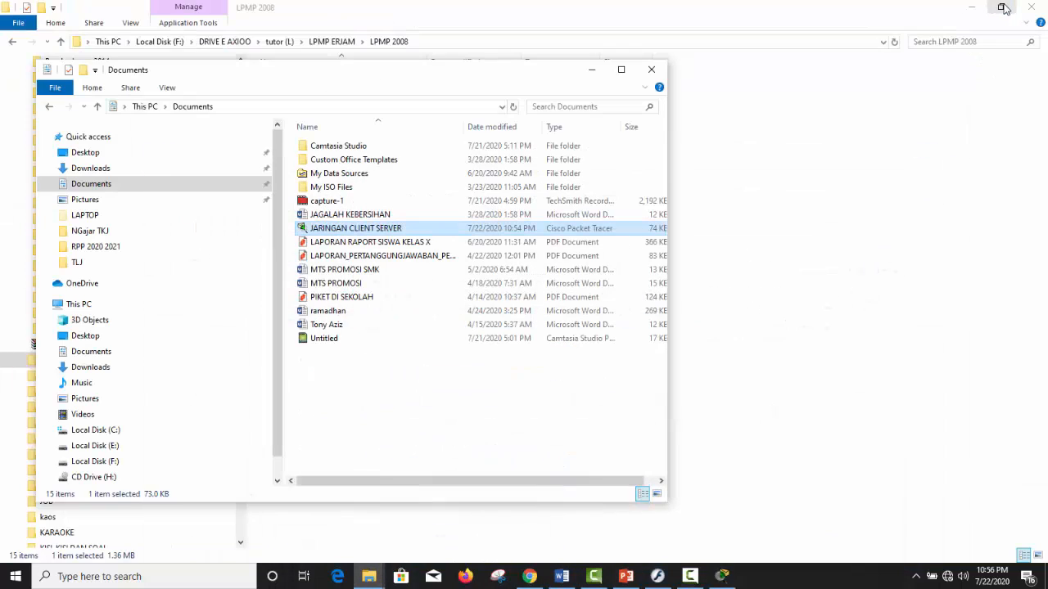
{"action": "left_click", "coordinate": [591, 70]}
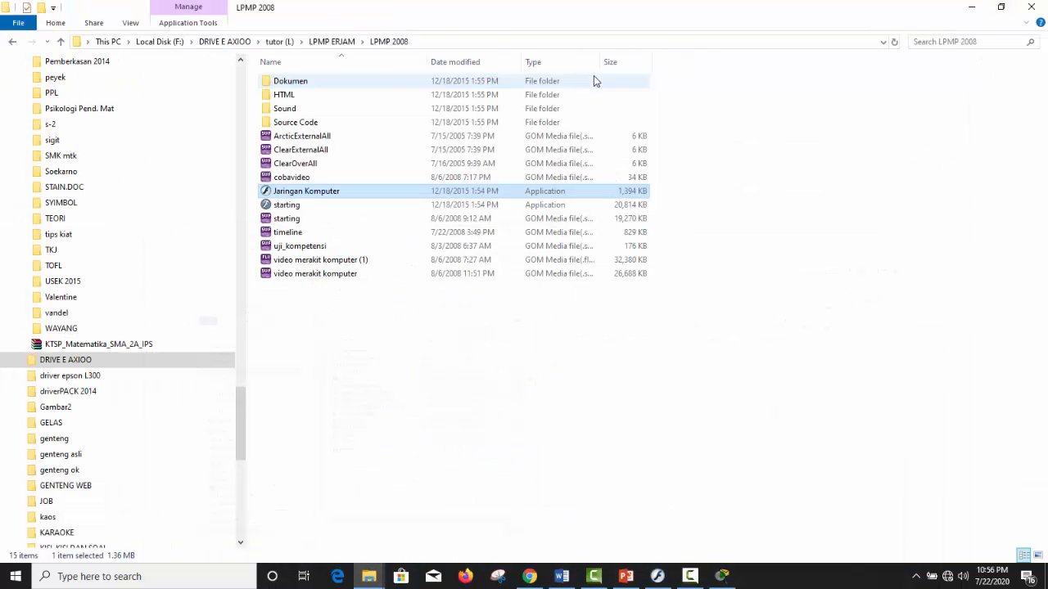
{"action": "left_click", "coordinate": [971, 7]}
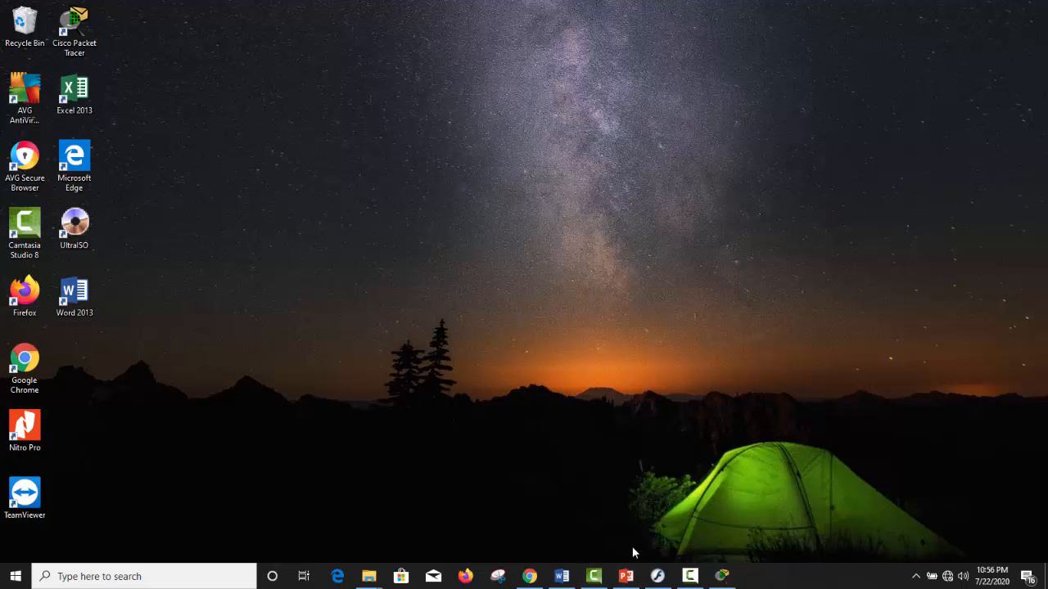
Step: Switch to Chrome to view the Materi Teknologi Layanan Jaringan page, and minimize the browser again
{"action": "left_click", "coordinate": [530, 579]}
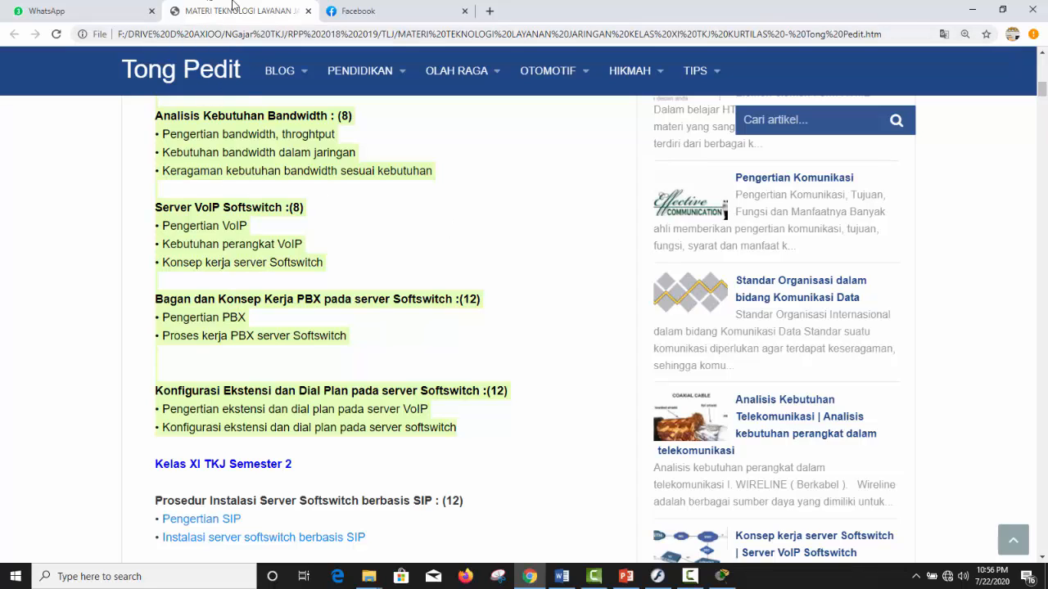
{"action": "left_click", "coordinate": [972, 11]}
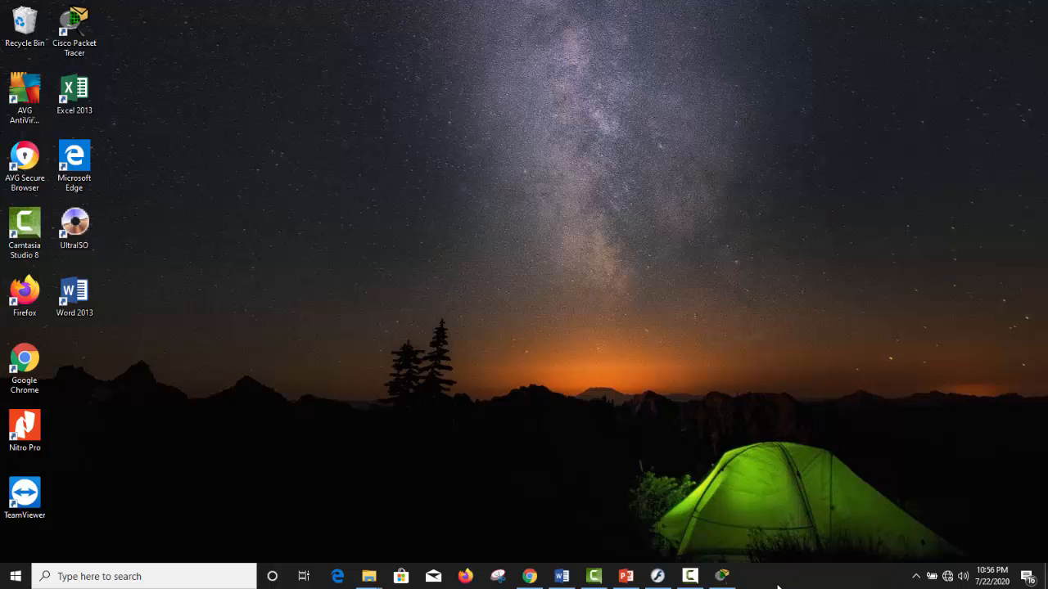